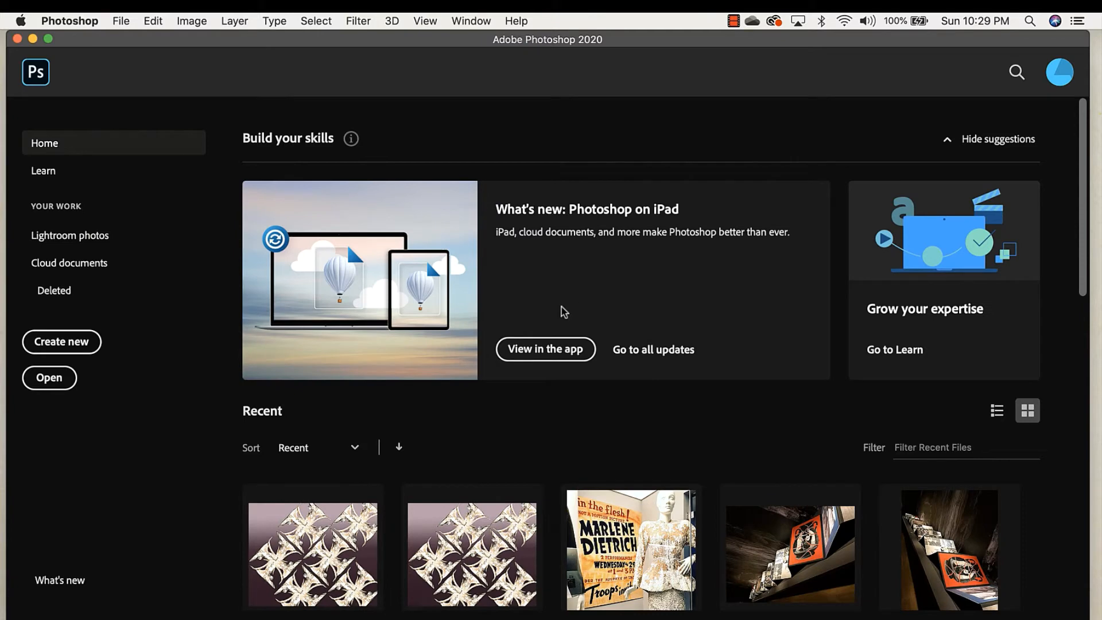
Step: Create a new landscape document 10 x 8 inches at 300 pixels/inch, in RGB Color with a white background
left_click(120, 20)
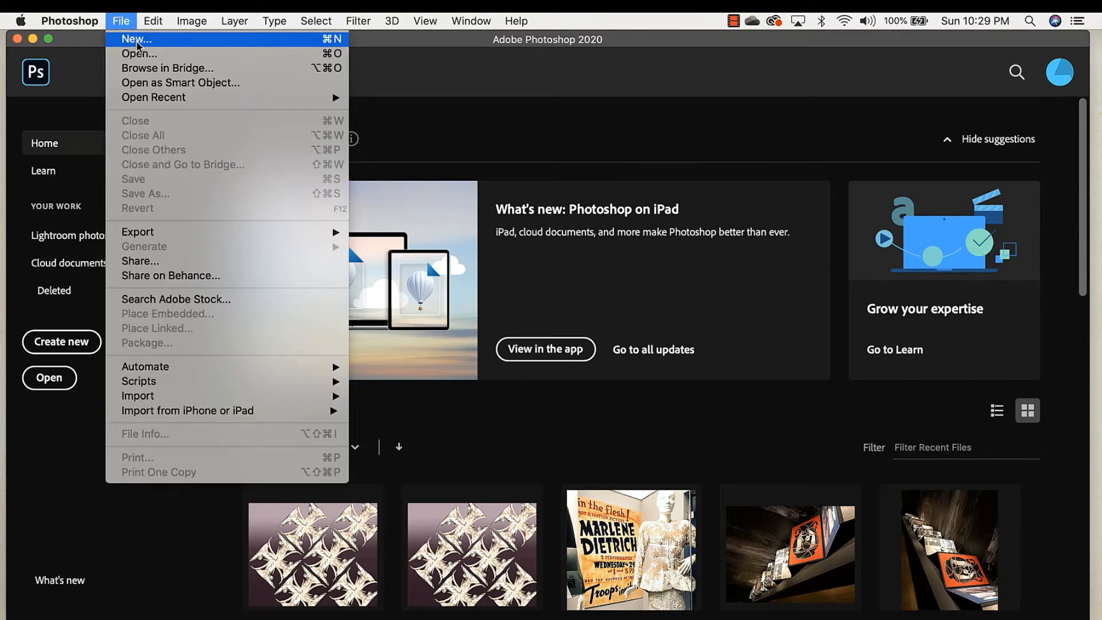
left_click(137, 40)
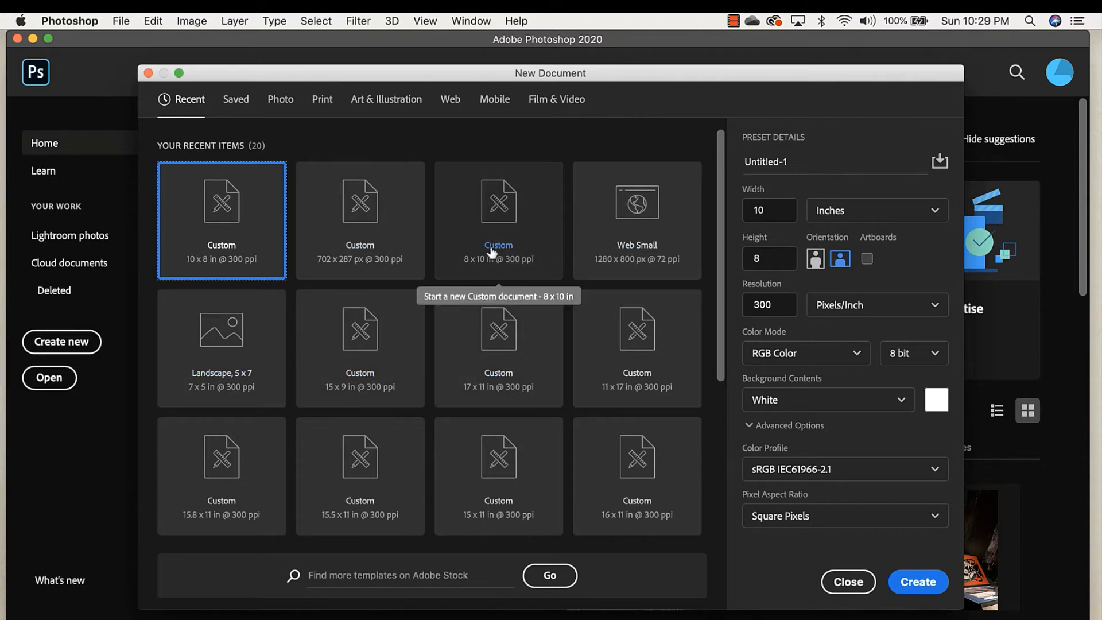
left_click(508, 226)
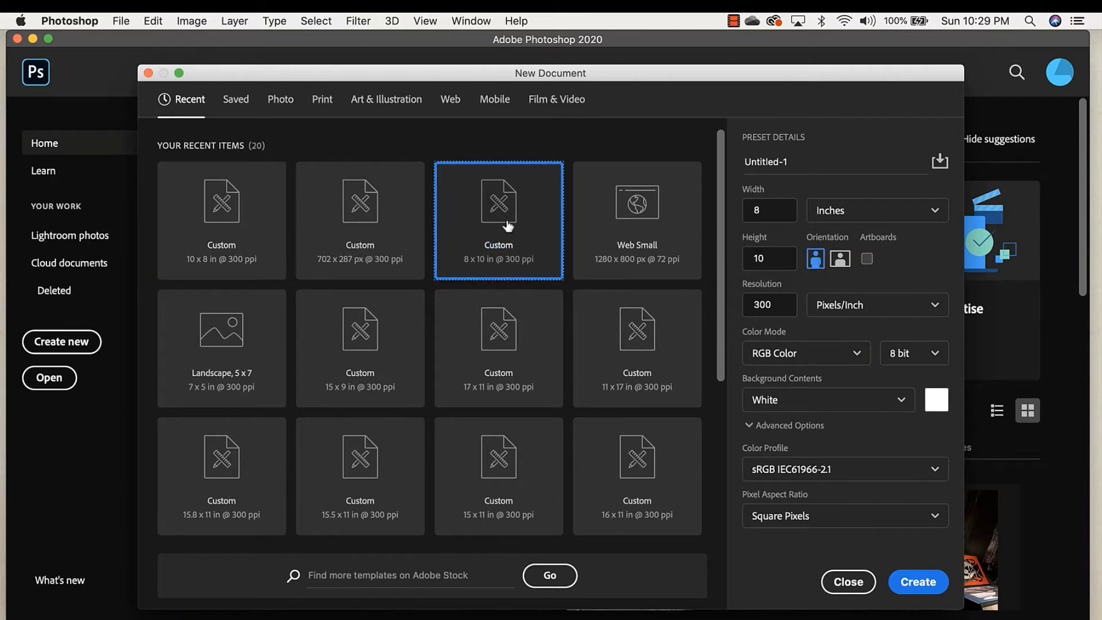
left_click(840, 261)
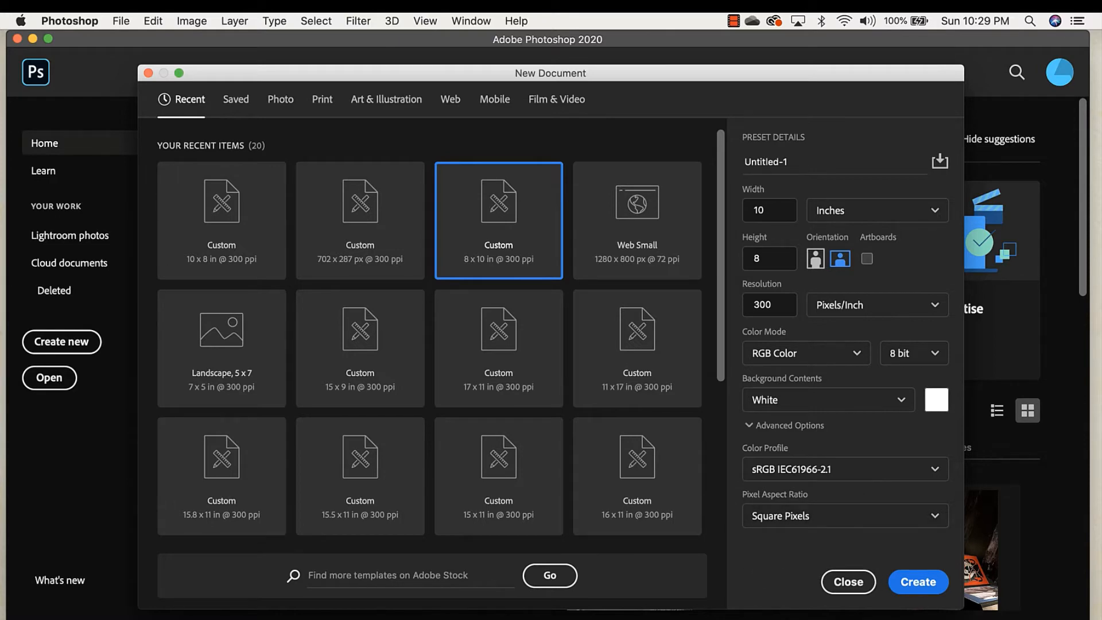
left_click(919, 582)
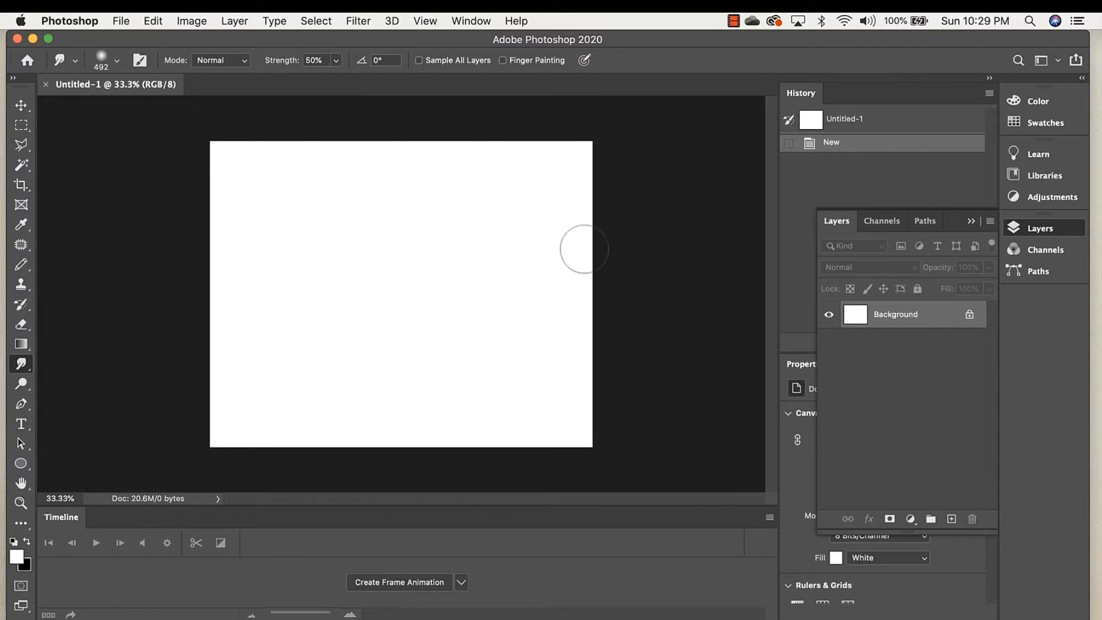
Step: Add two empty layers above the Background layer and make the Move tool active
left_click(22, 106)
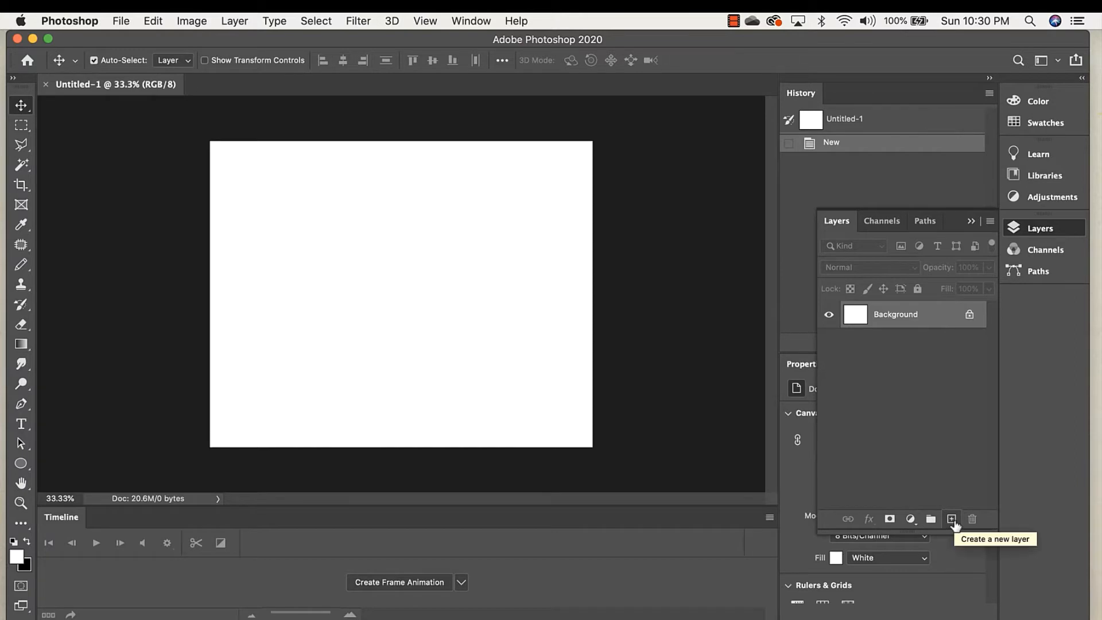
left_click(951, 519)
left_click(952, 519)
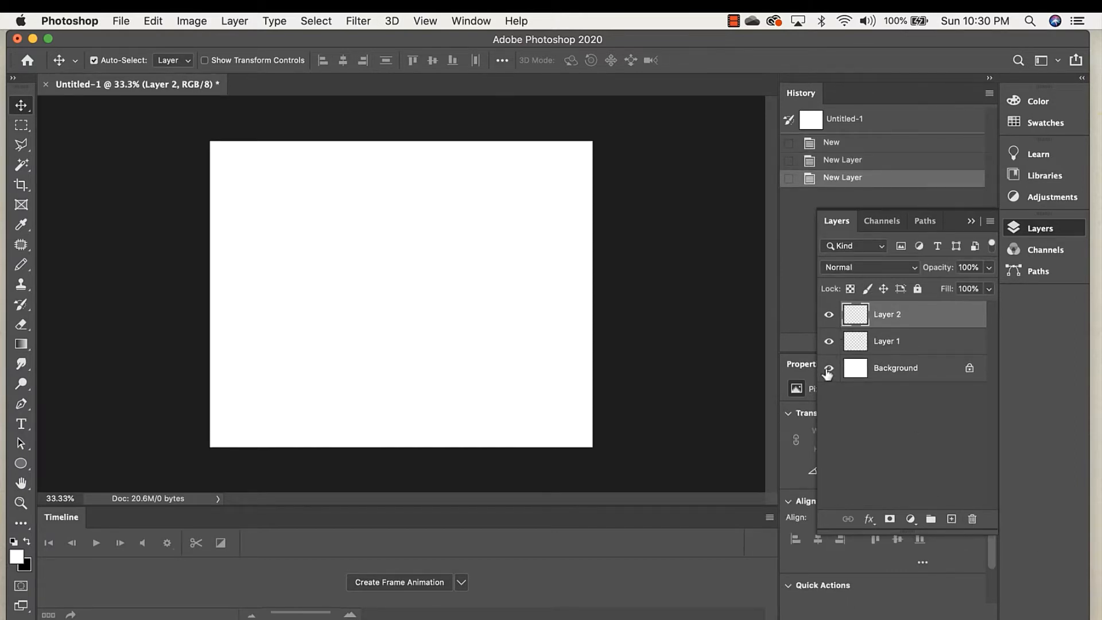
Step: Toggle the visibility of Layer 1 and Layer 2 off and on, and try swapping their stacking order
left_click(829, 342)
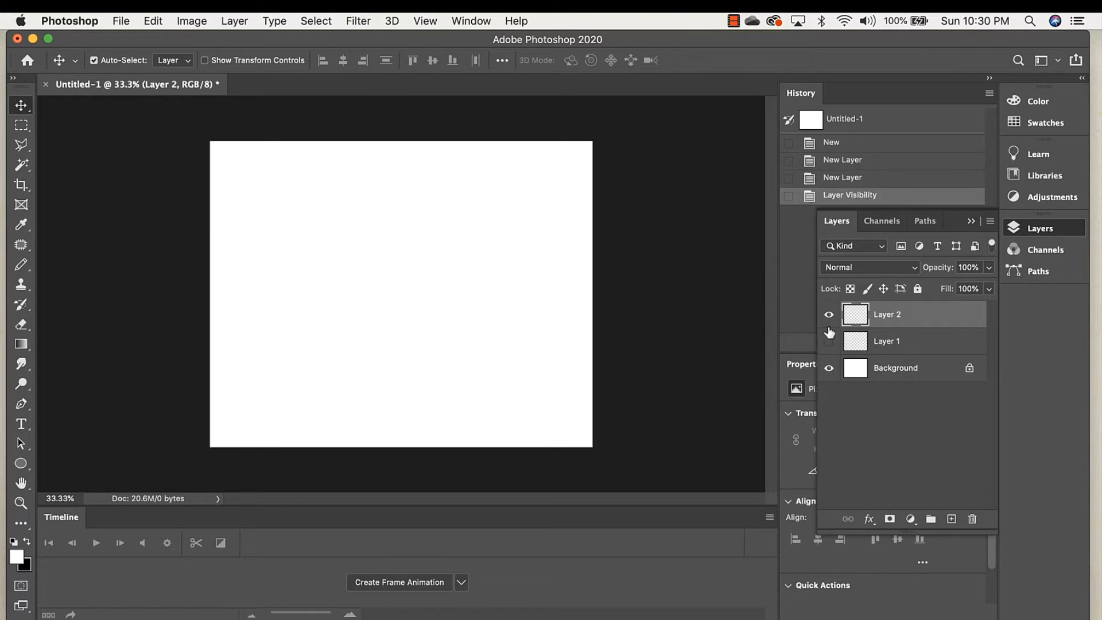
left_click(829, 317)
left_click(829, 320)
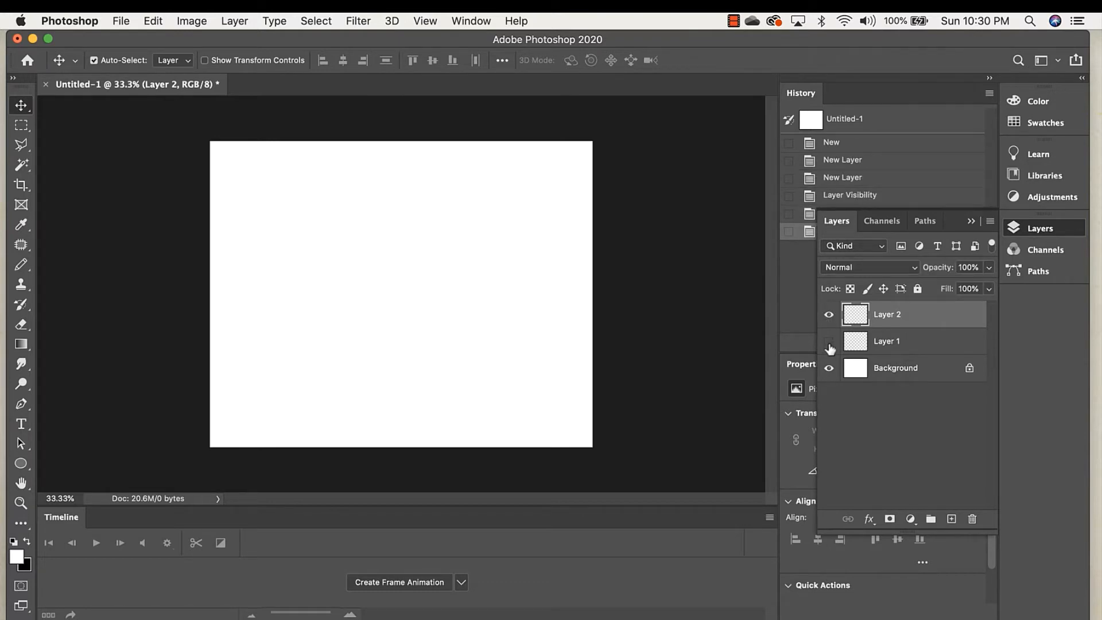
left_click(830, 343)
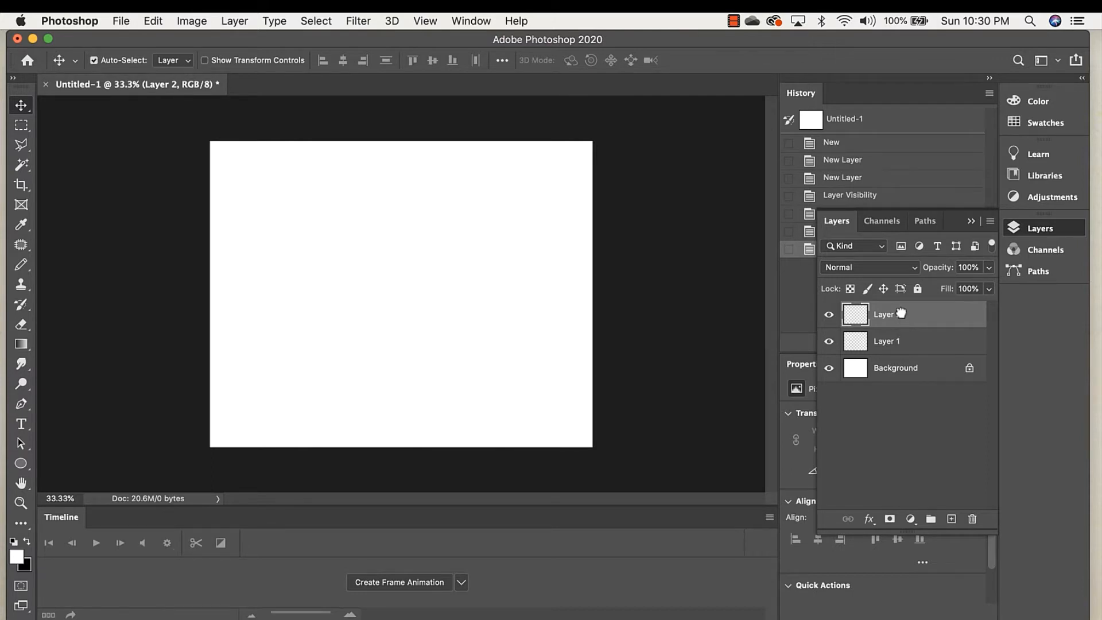
left_click_drag(904, 315, 910, 356)
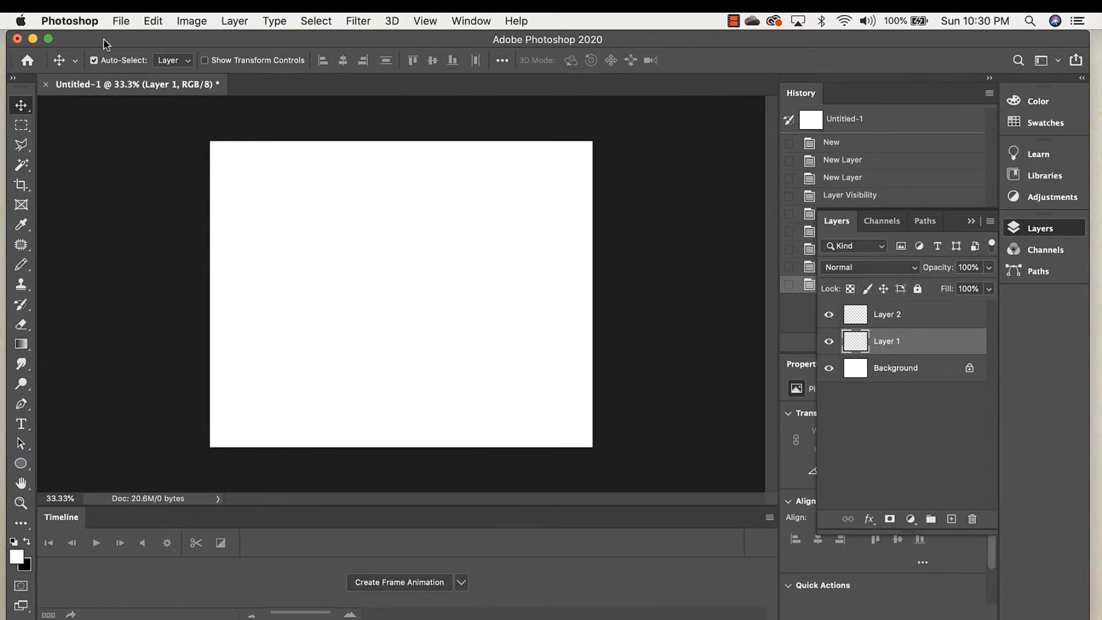
Step: Open the plate portrait photo 81FB5BDA-87A5-41CA-8550-EB23148A49CA.JPG from the Desktop folder
left_click(118, 22)
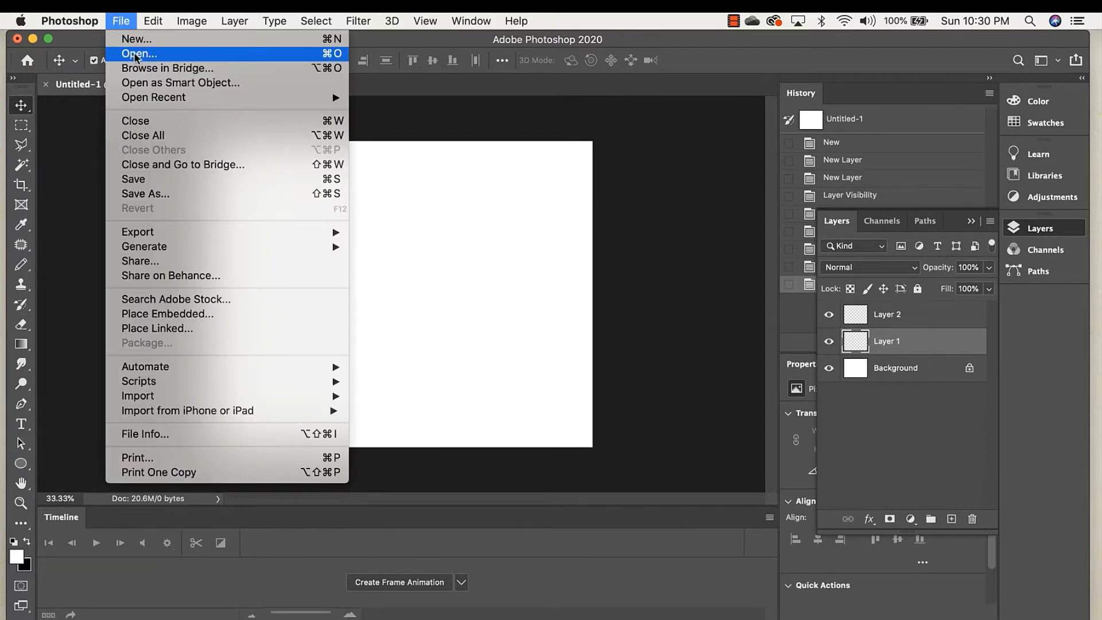
mouse_move(154, 23)
mouse_move(120, 21)
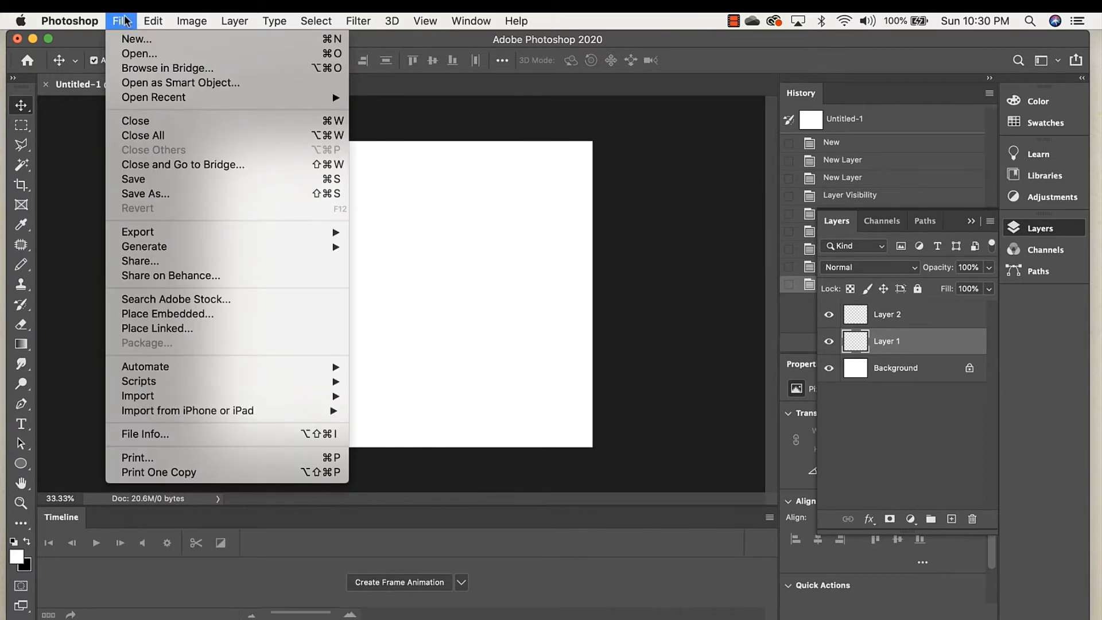
left_click(125, 53)
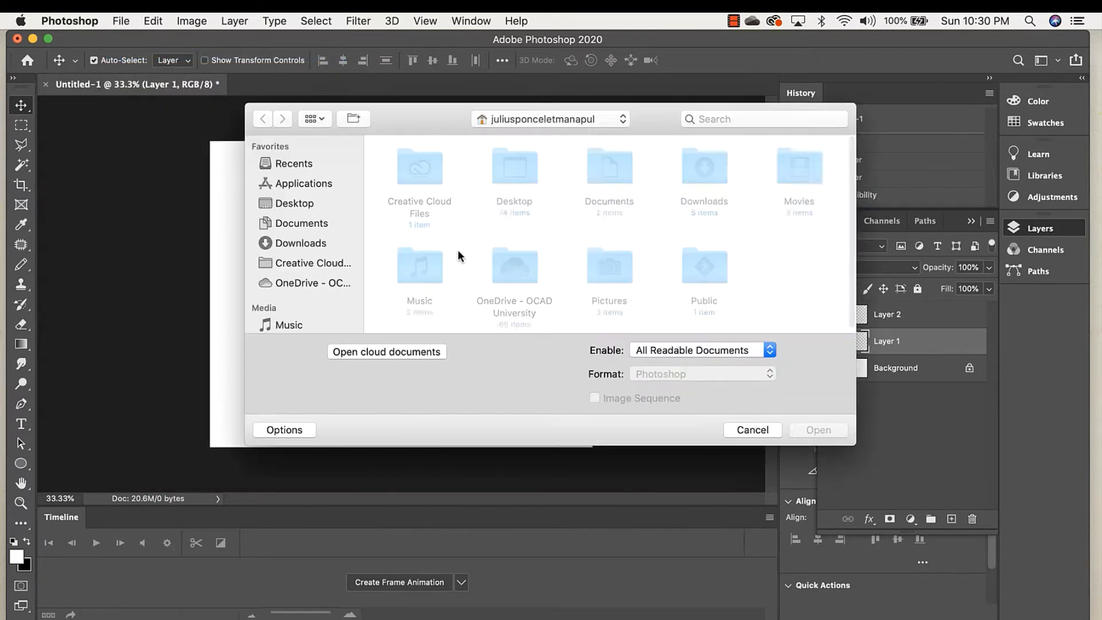
left_click(306, 206)
double_click(416, 172)
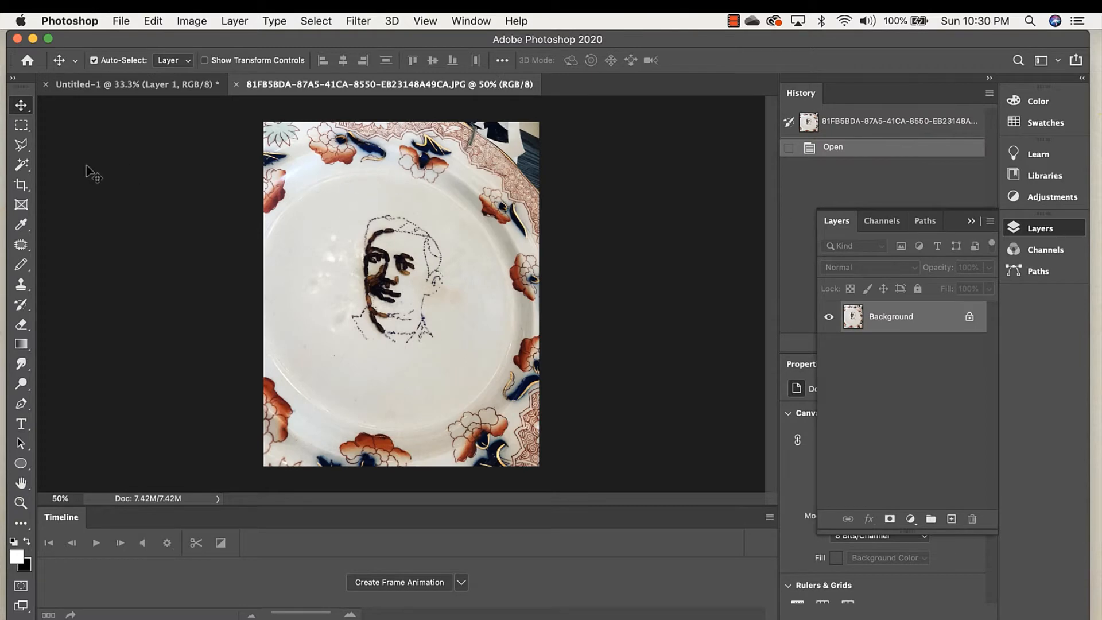
Step: Select the entire plate photo with the Rectangular Marquee tool and copy it
left_click(21, 125)
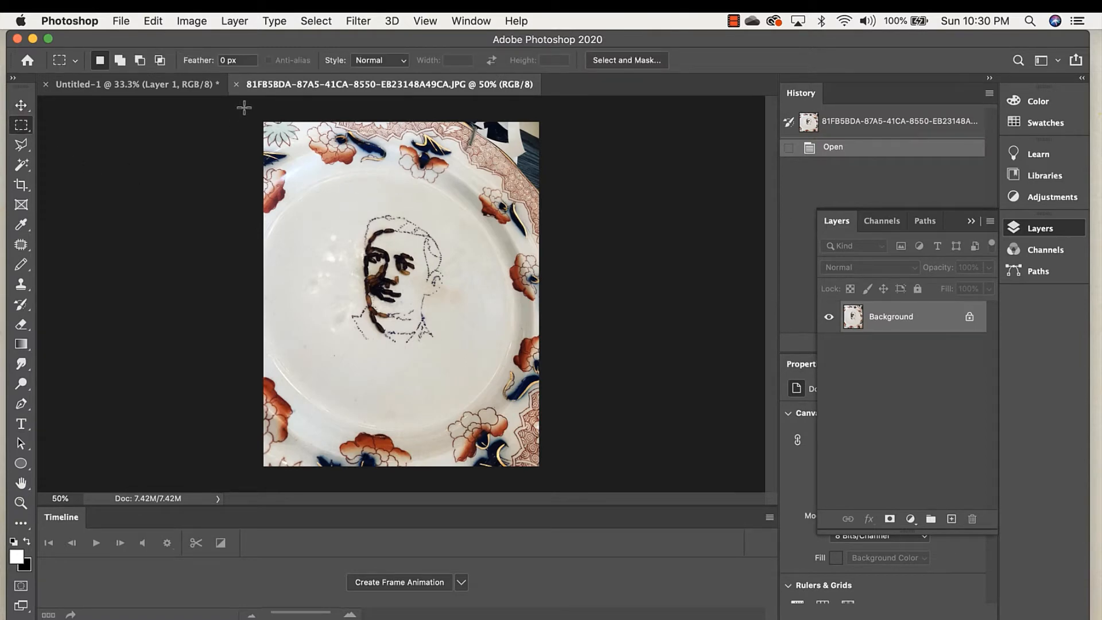
left_click_drag(244, 107, 558, 487)
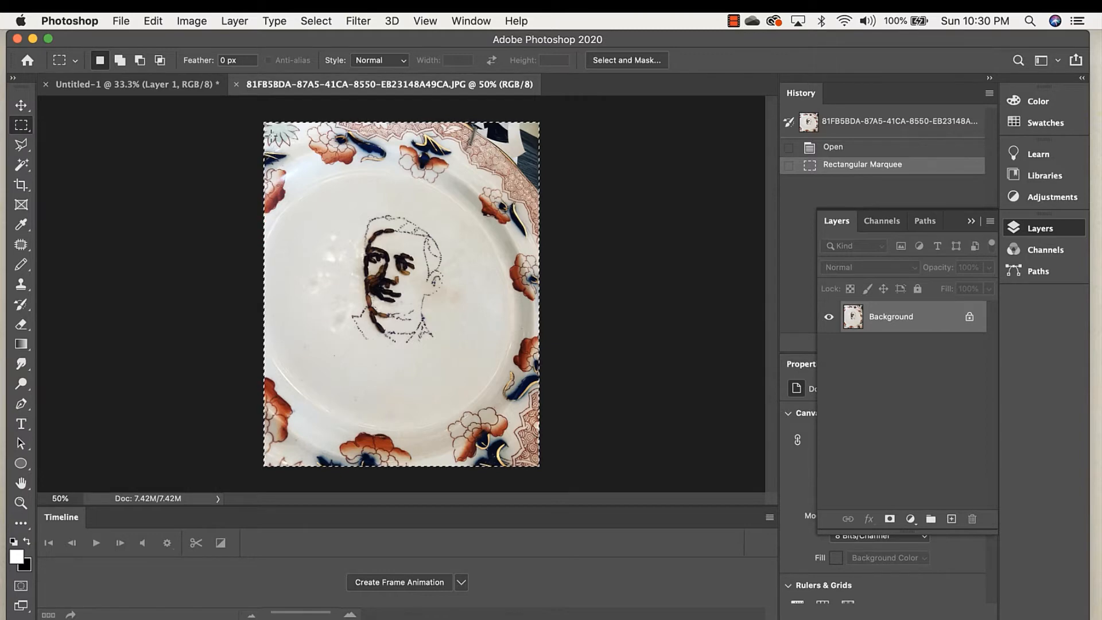
left_click_drag(264, 122, 545, 483)
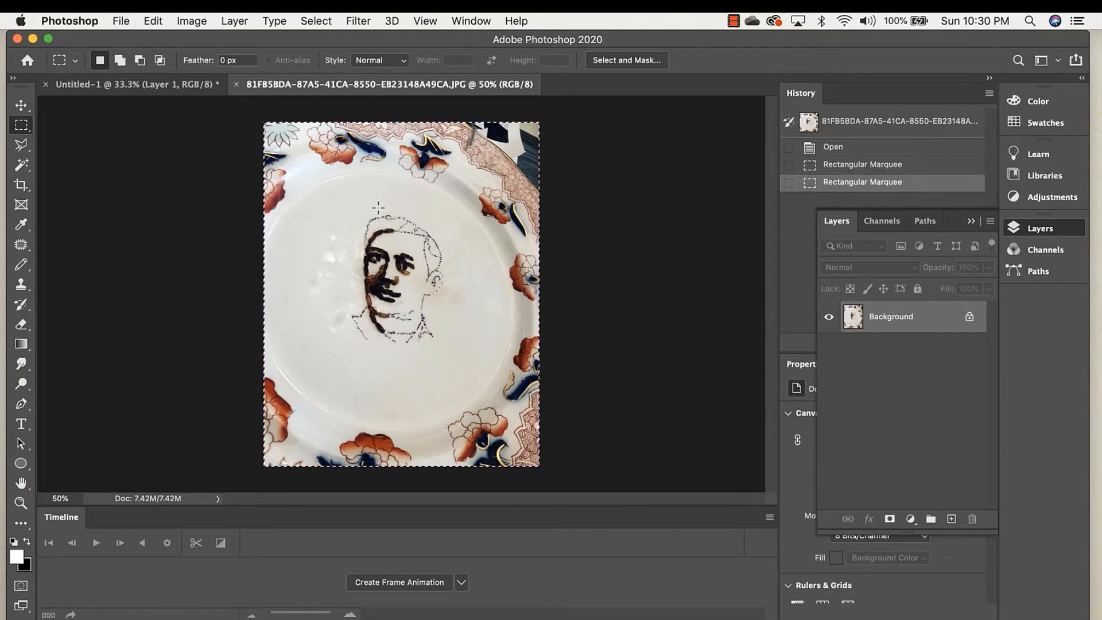
left_click(146, 22)
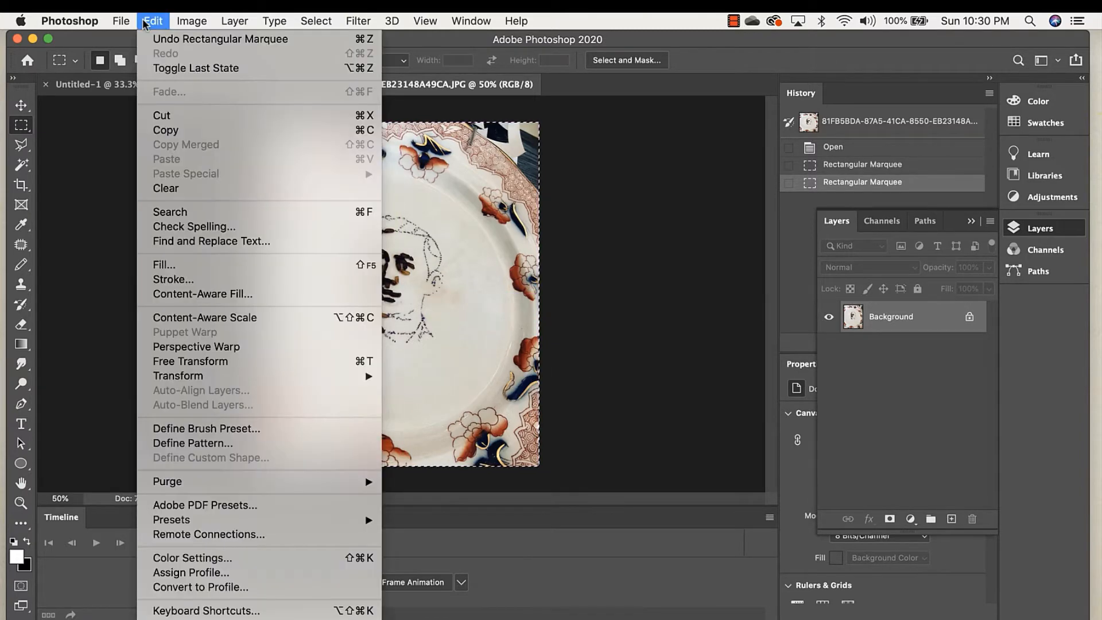
left_click(170, 133)
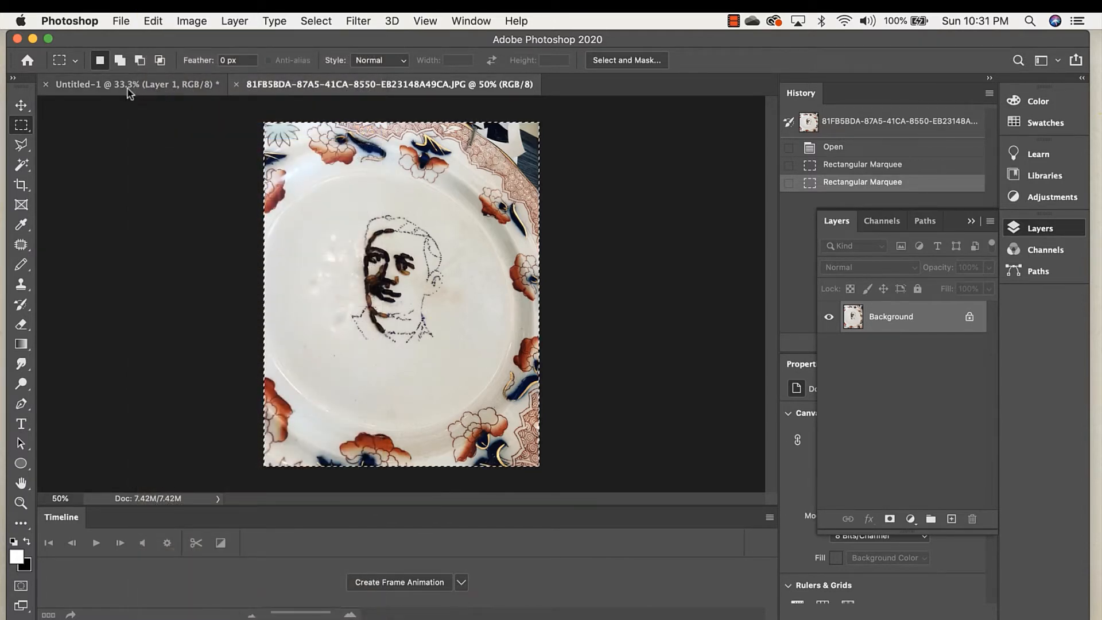
Step: Paste the copied plate photo into Layer 1 of Untitled-1 and close the source photo document
left_click(91, 87)
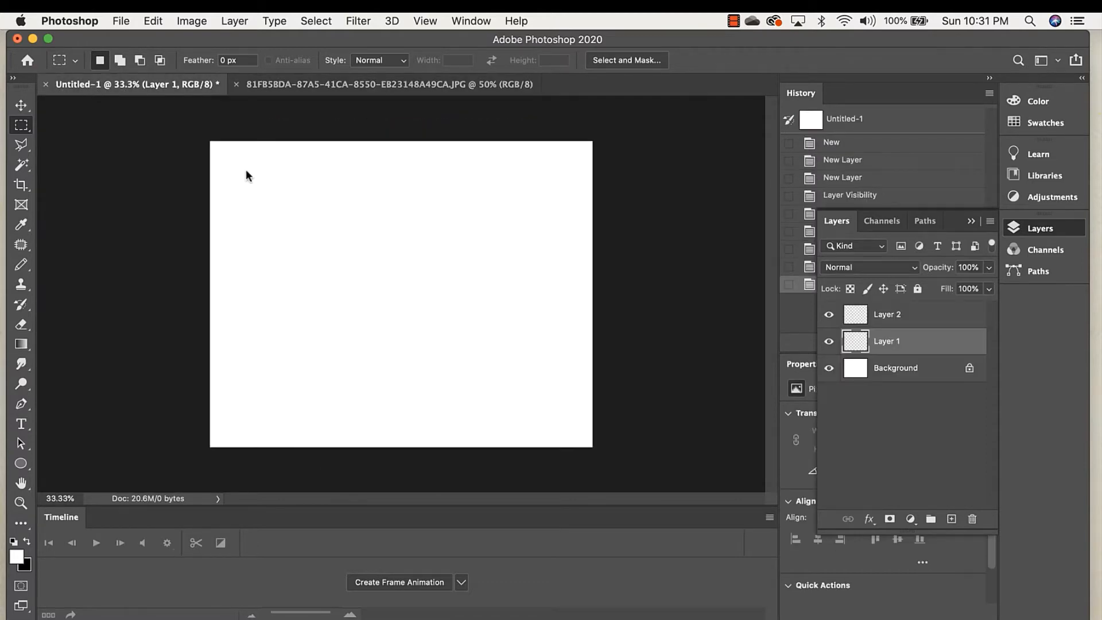
left_click(153, 20)
left_click(174, 158)
left_click(236, 85)
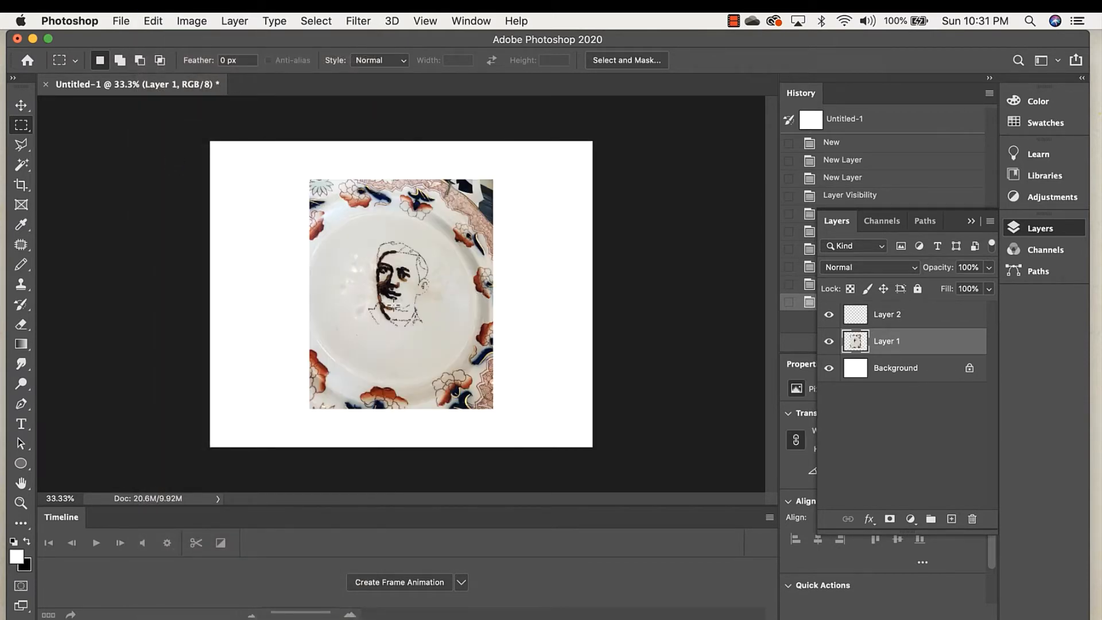
Step: Outline the portrait's head, neck and collar on the plate with the Polygonal Lasso tool, closing the selection at its starting point
scroll(394, 304, "up", 3)
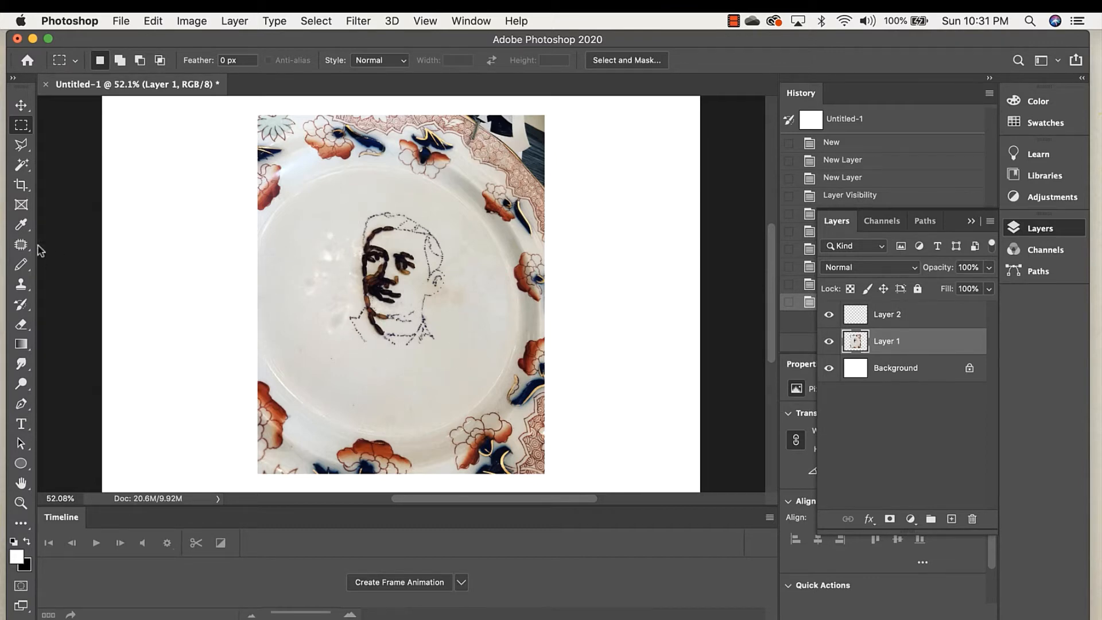
left_click(21, 145)
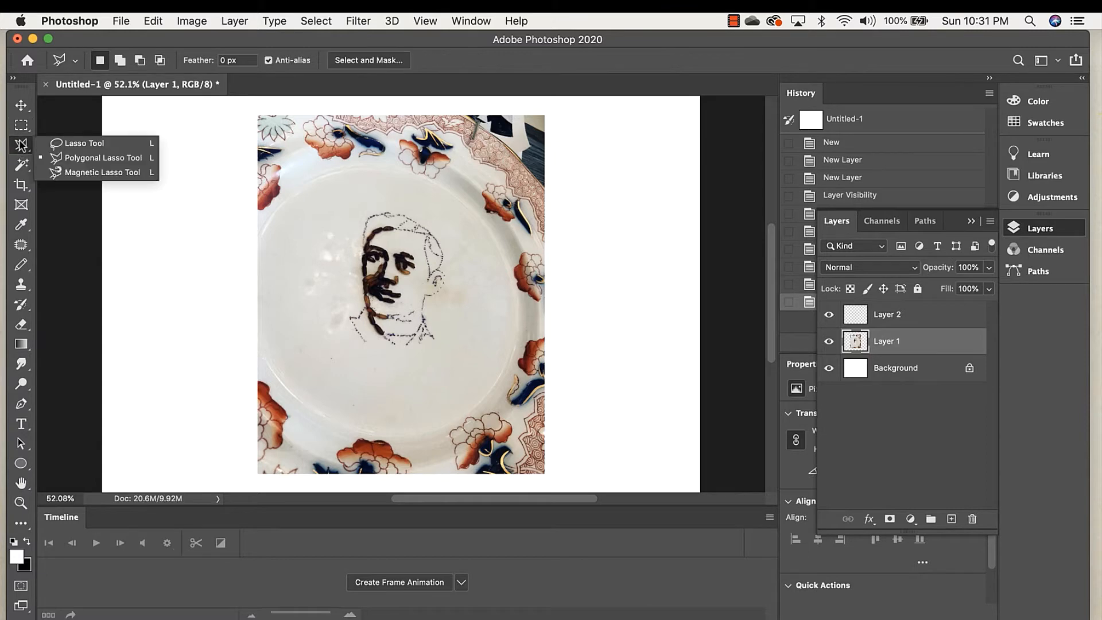
left_click(81, 159)
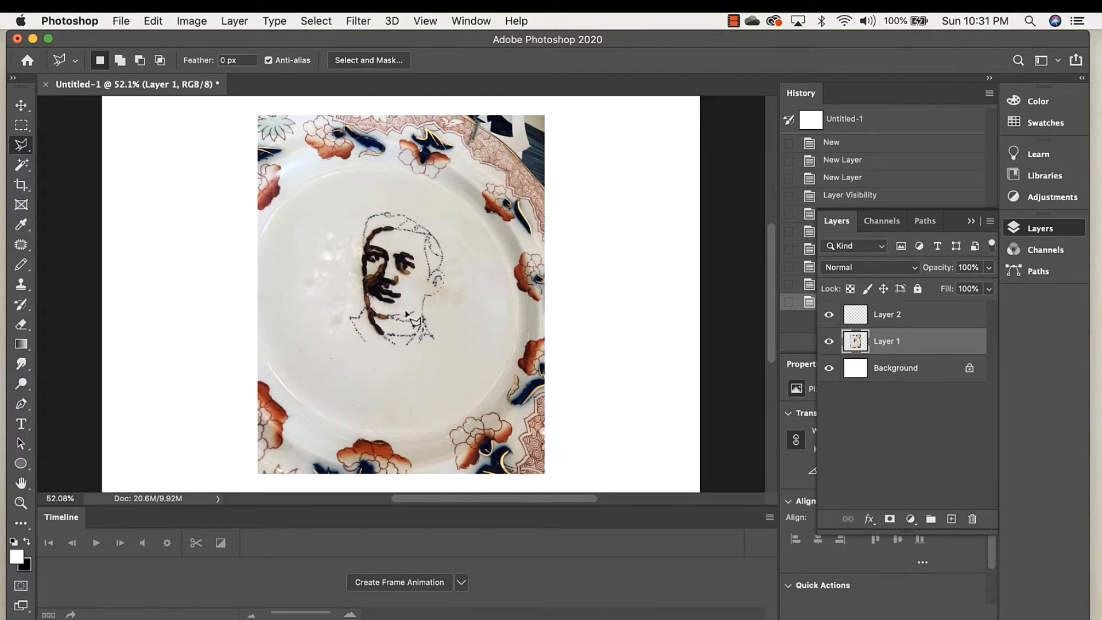
scroll(407, 314, "up", 5)
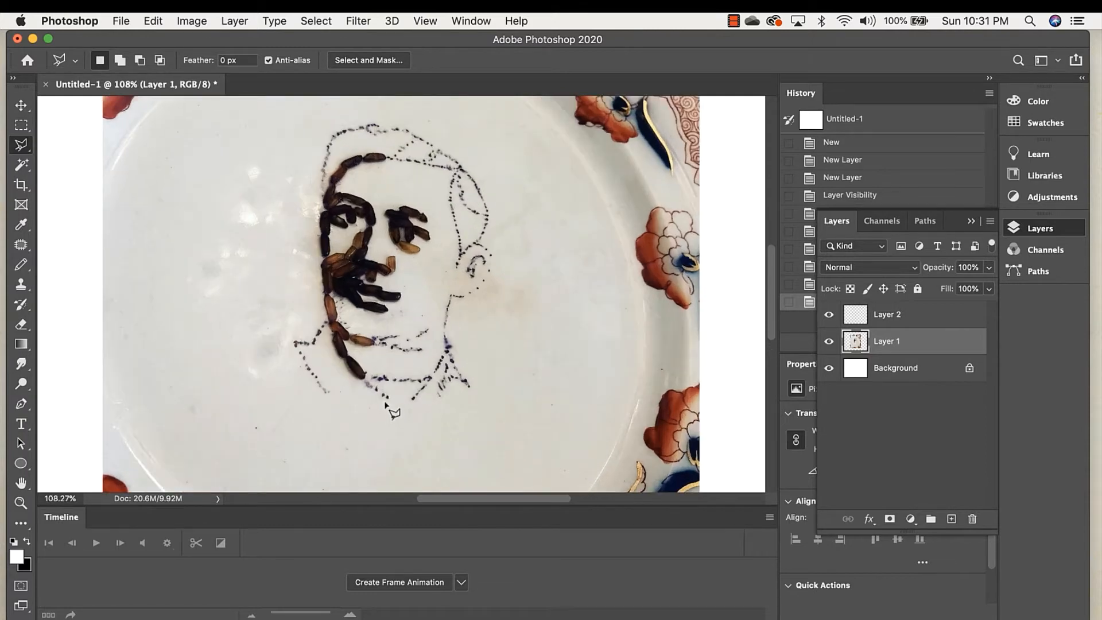
left_click(386, 402)
left_click(442, 400)
left_click(472, 388)
left_click(448, 327)
left_click(451, 296)
left_click(469, 297)
left_click(485, 286)
left_click(493, 255)
left_click(479, 242)
left_click(488, 218)
left_click(463, 167)
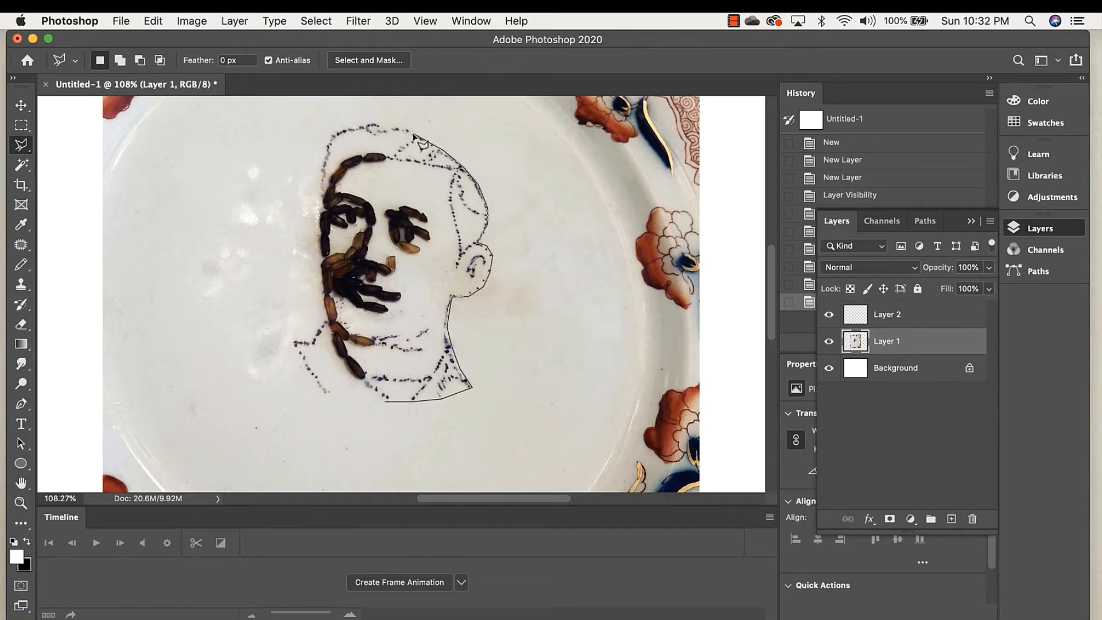
left_click(414, 134)
left_click(372, 123)
left_click(329, 131)
left_click(319, 182)
left_click(315, 322)
left_click(291, 341)
left_click(313, 343)
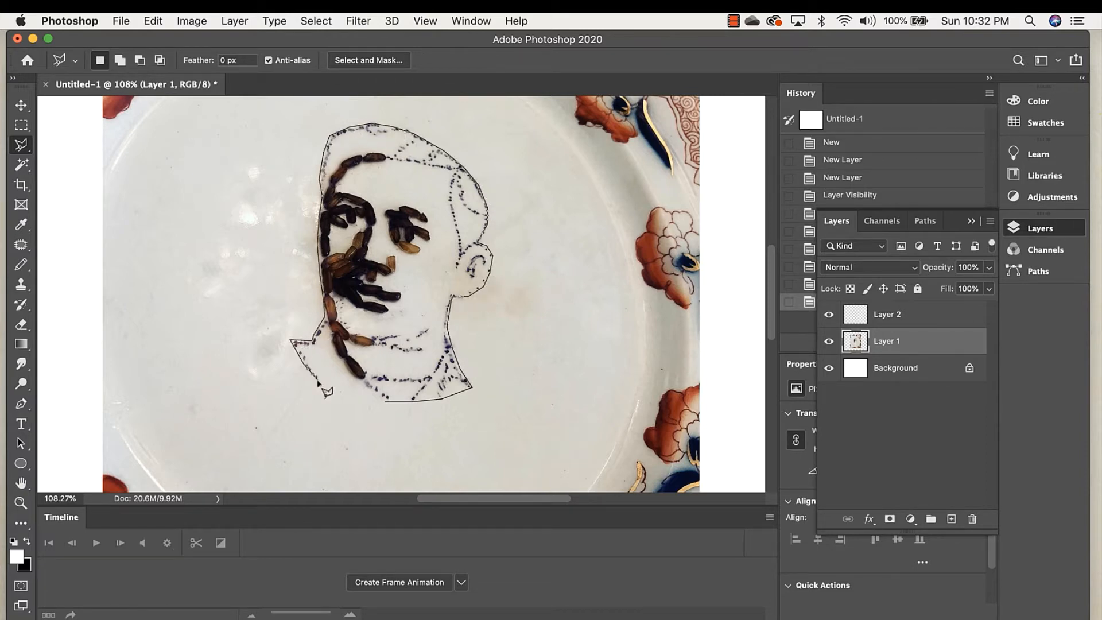
left_click(326, 393)
left_click(386, 403)
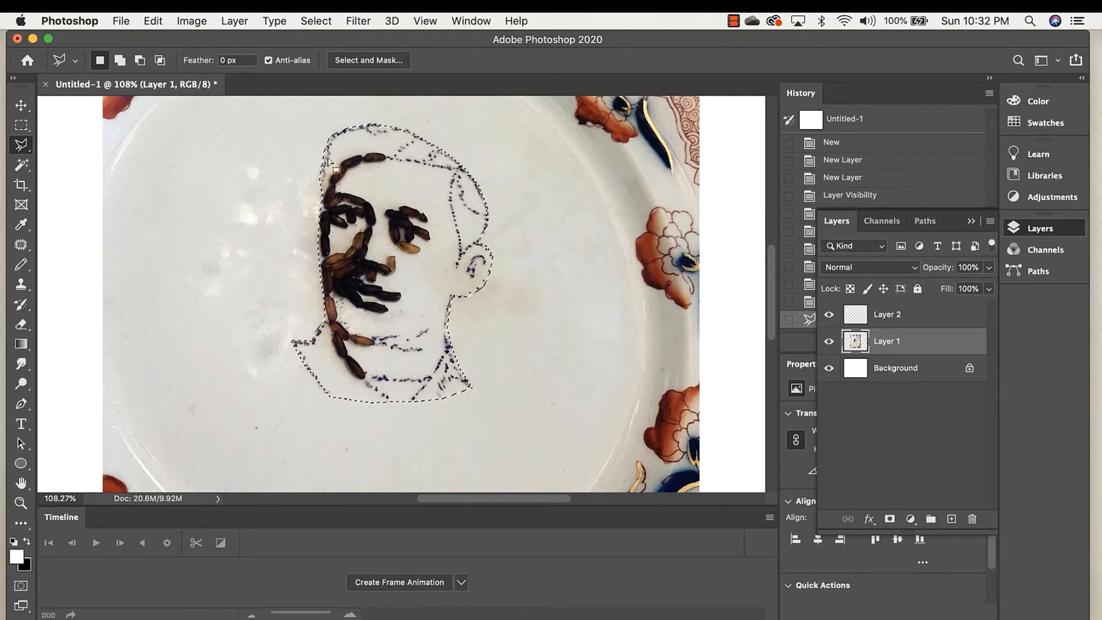
Step: Copy the selected portrait from Layer 1 and paste it onto its own new layer
left_click(21, 105)
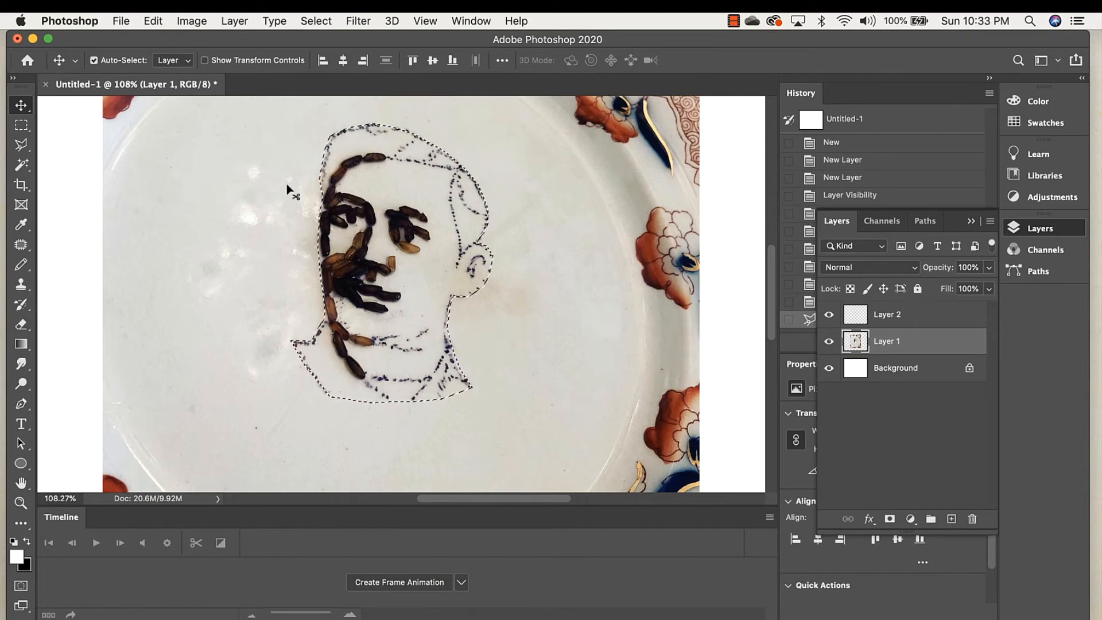
left_click(179, 20)
mouse_move(148, 19)
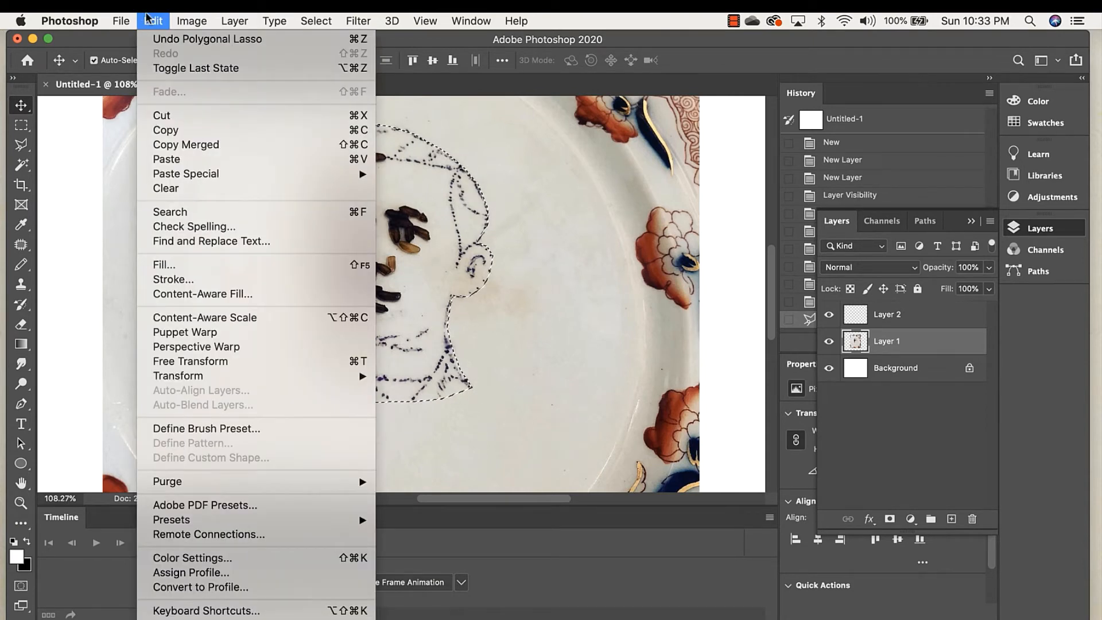
left_click(173, 131)
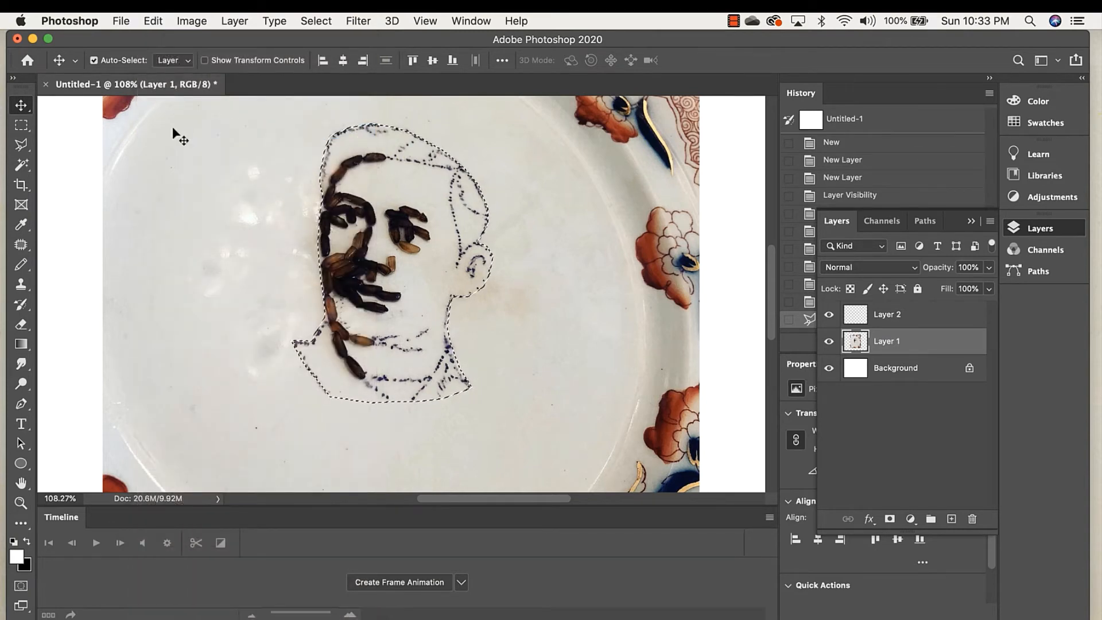
left_click(126, 21)
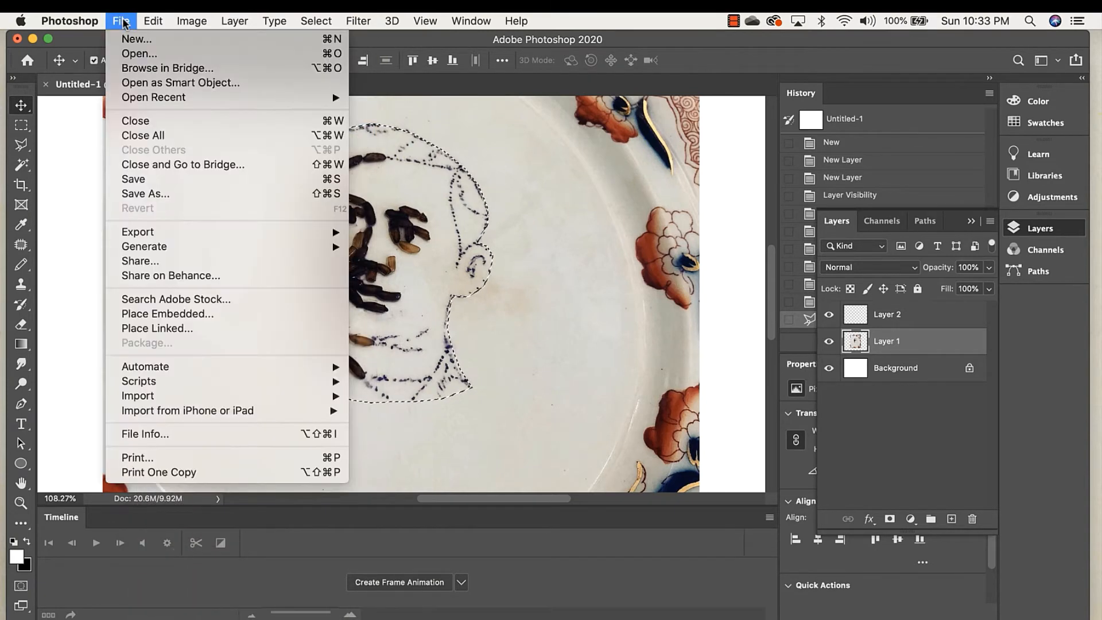
mouse_move(151, 21)
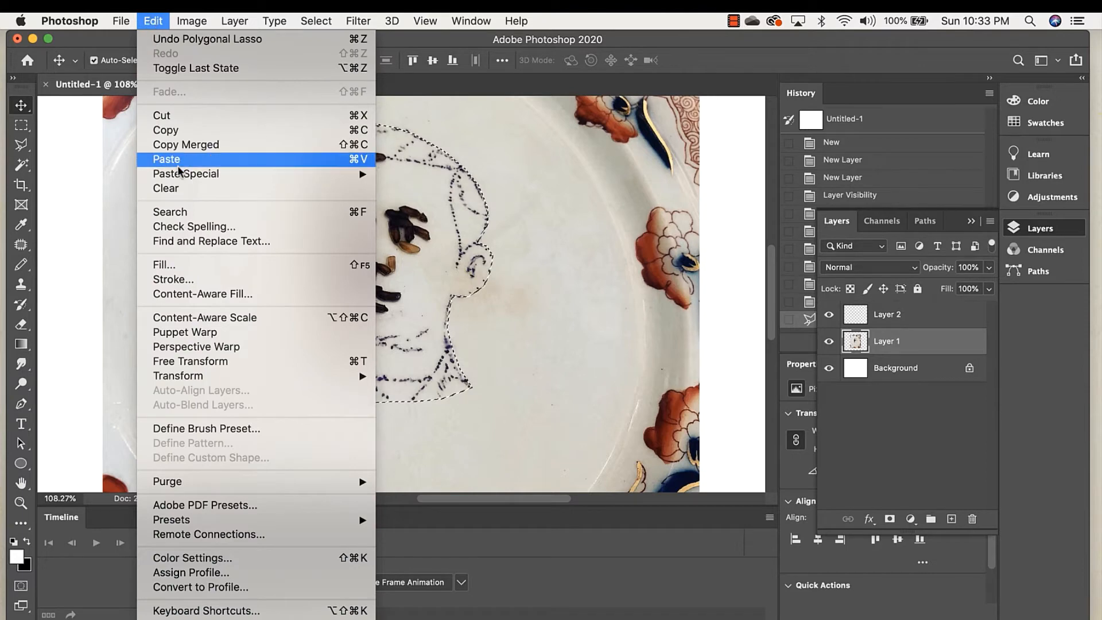
left_click(179, 167)
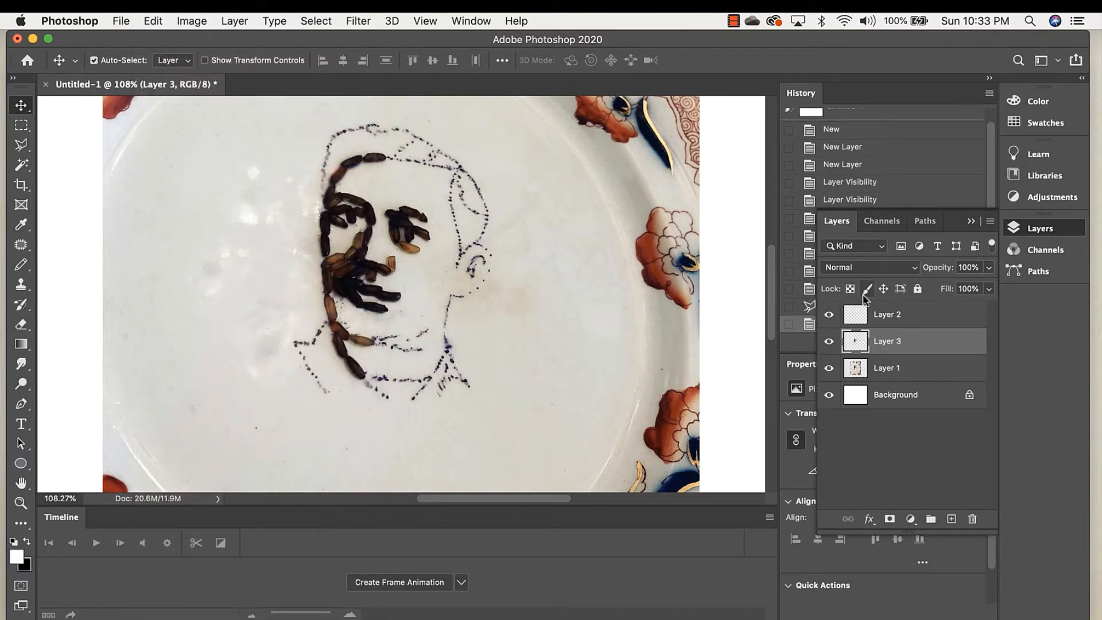
Step: Hide Layer 1 and Layer 2 so that only the Layer 3 portrait shows over the white background
left_click(828, 369)
left_click(828, 316)
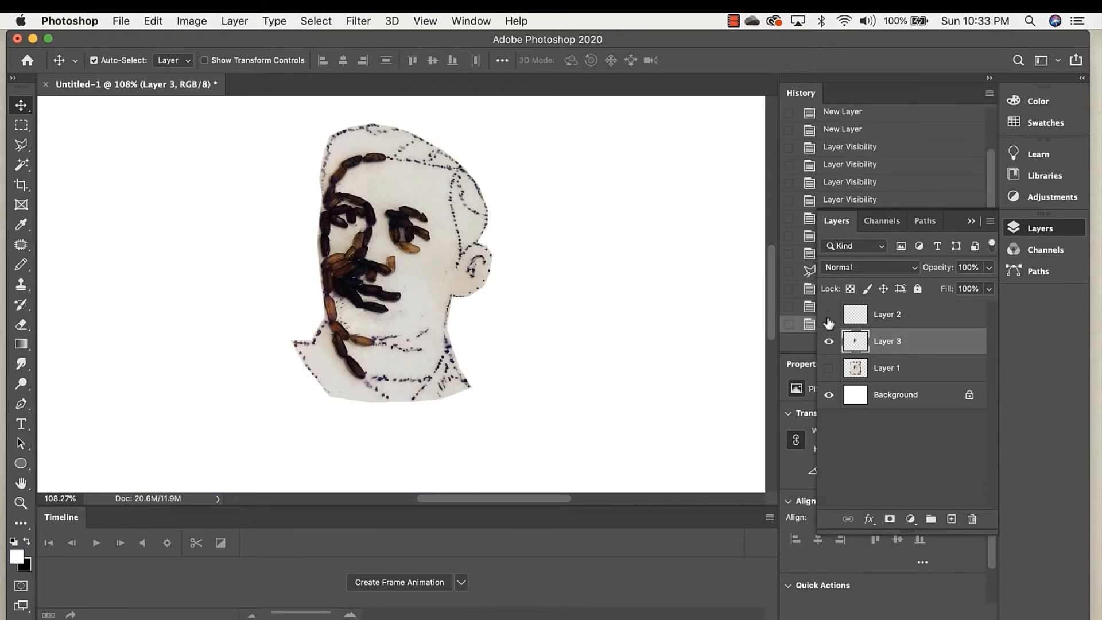
left_click(21, 124)
scroll(156, 209, "down", 2)
scroll(156, 209, "down", 3)
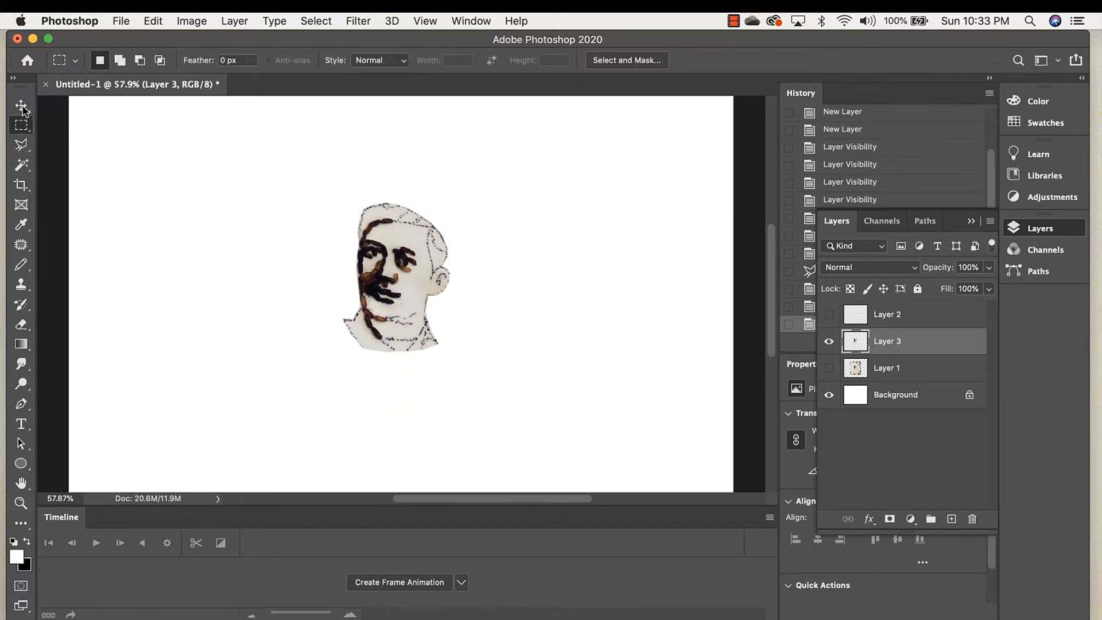
Step: Show Layer 1, move the Layer 3 portrait away from the original on the plate, and reposition it with Layer 1 hidden again
left_click(22, 107)
left_click(829, 368)
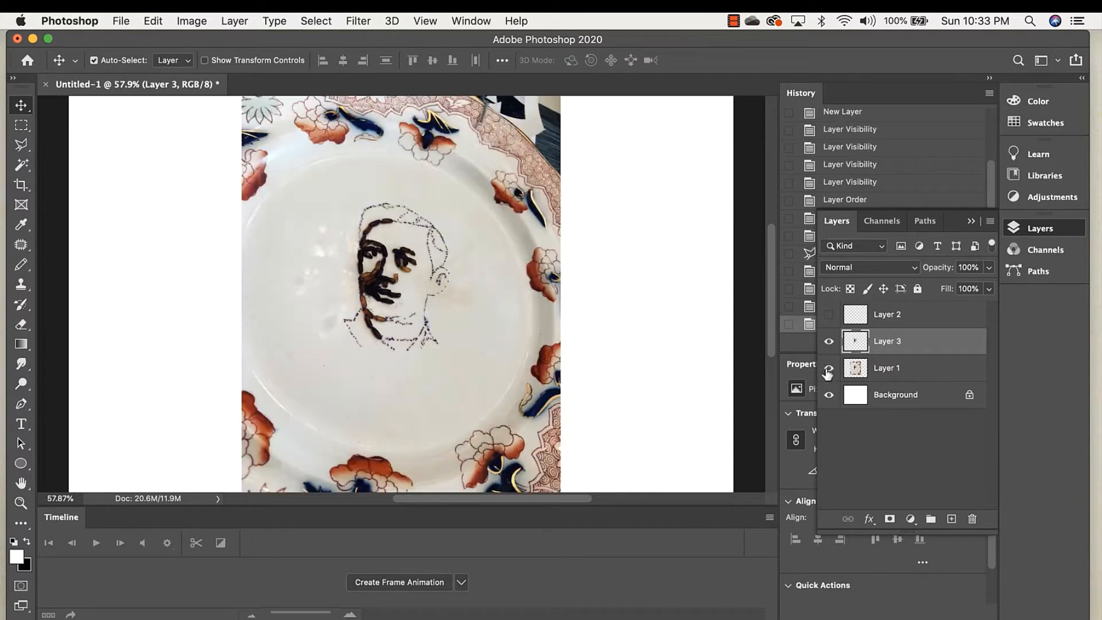
left_click_drag(400, 261, 613, 250)
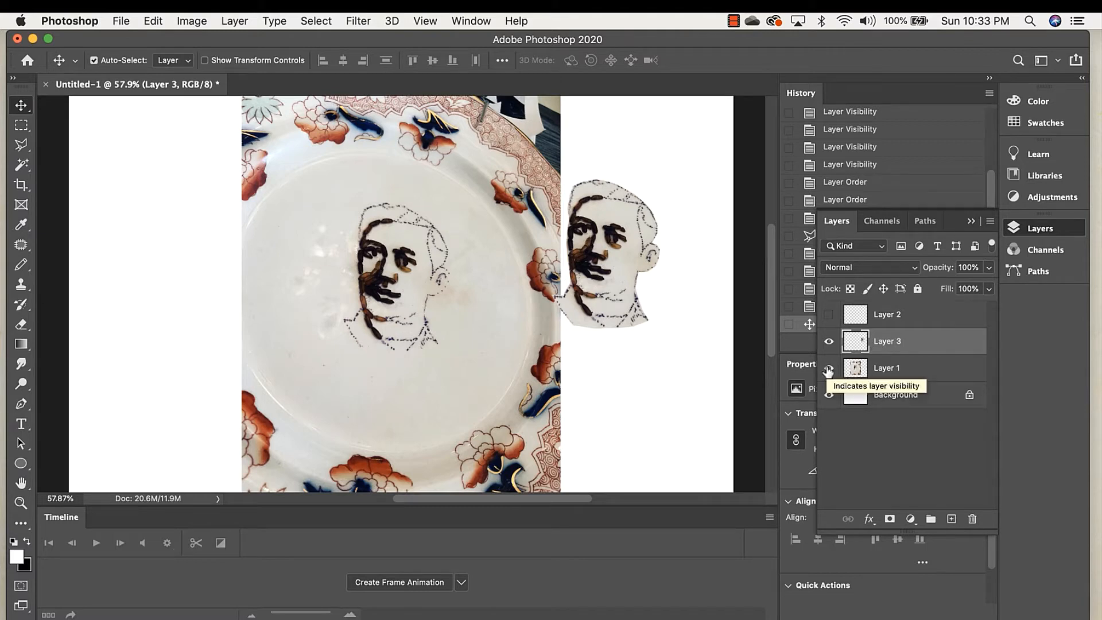
left_click(829, 371)
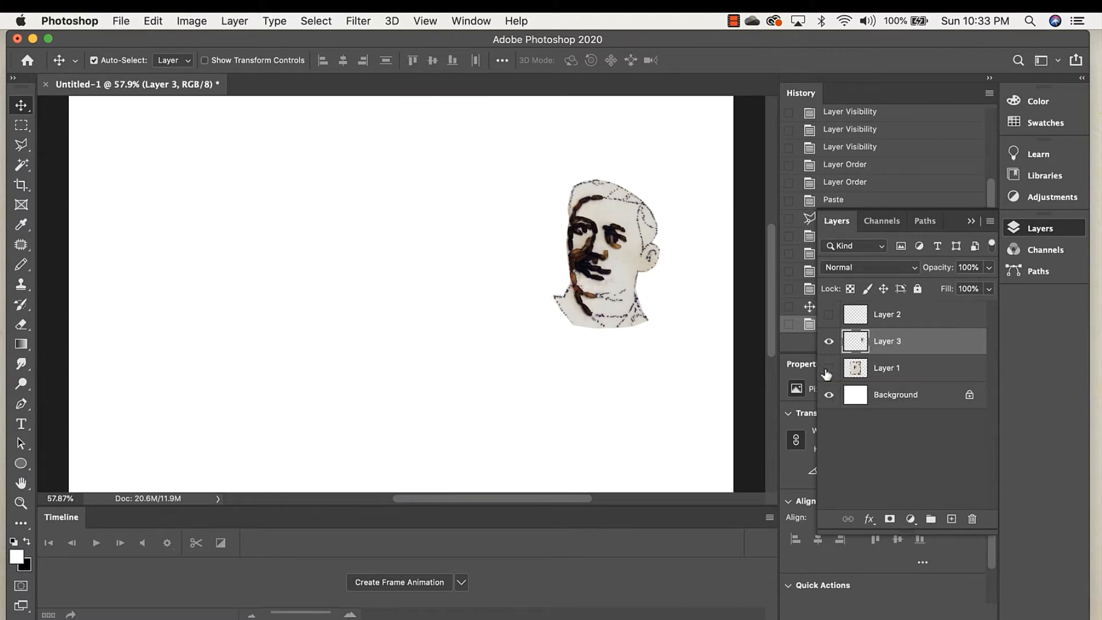
left_click_drag(625, 250, 523, 276)
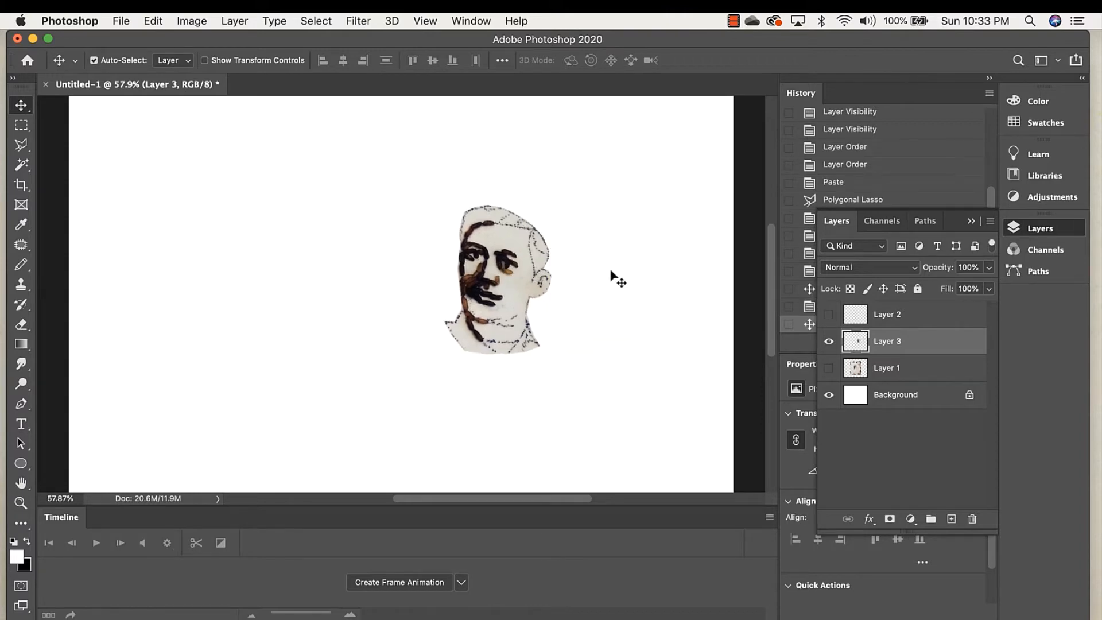
Step: Compare the cut-out portrait with the plate photo by repeatedly toggling Layer 1's visibility, leaving it hidden
left_click(829, 369)
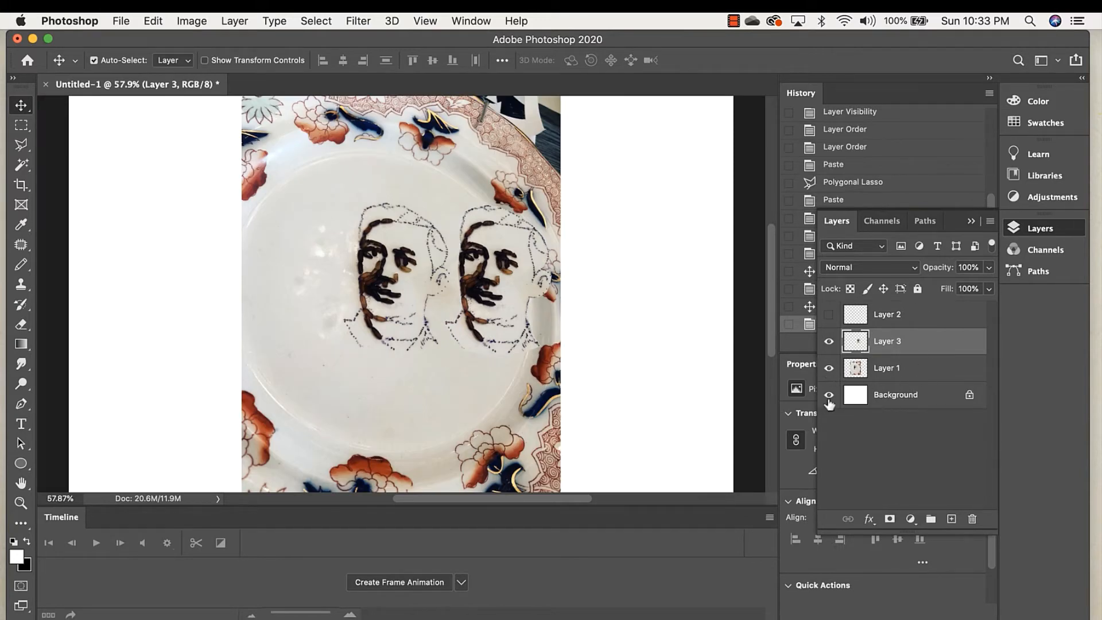
left_click(829, 369)
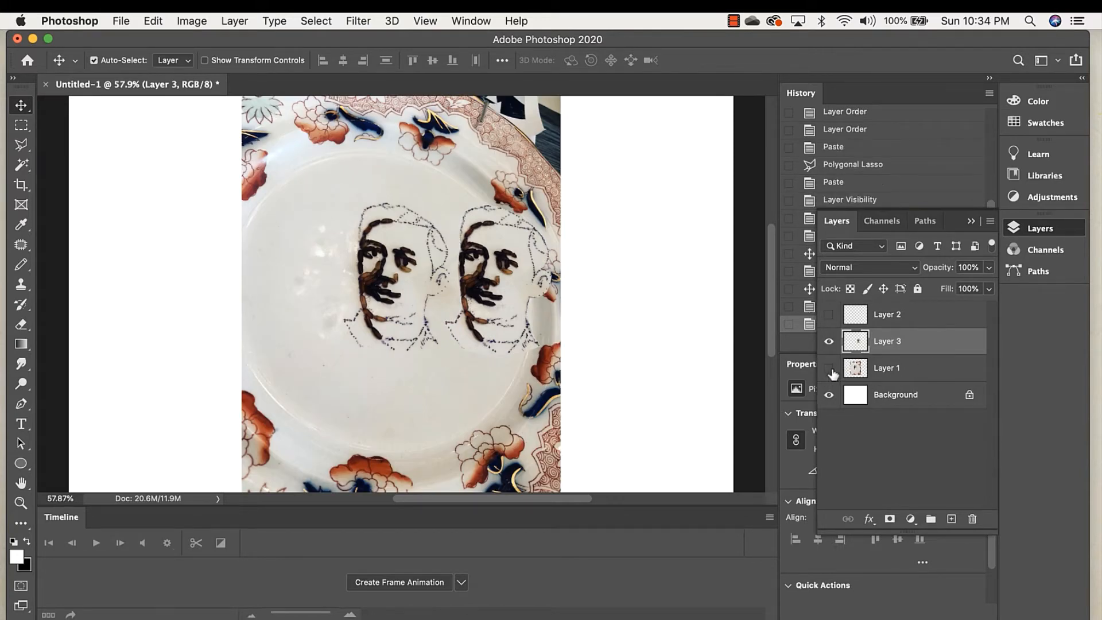
left_click(829, 369)
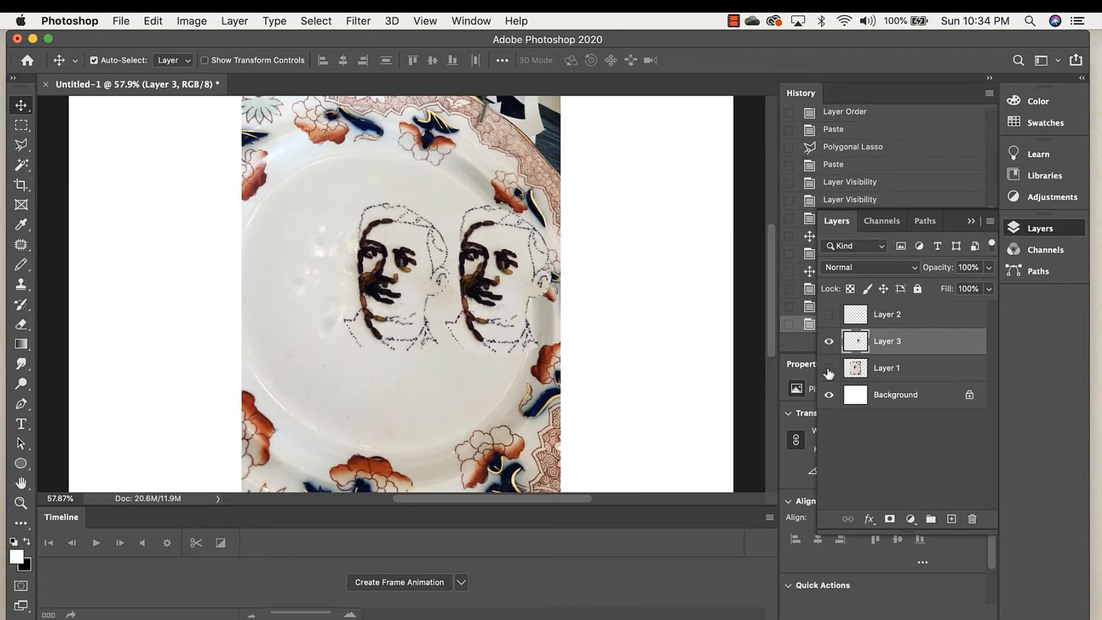
left_click(829, 370)
left_click(827, 371)
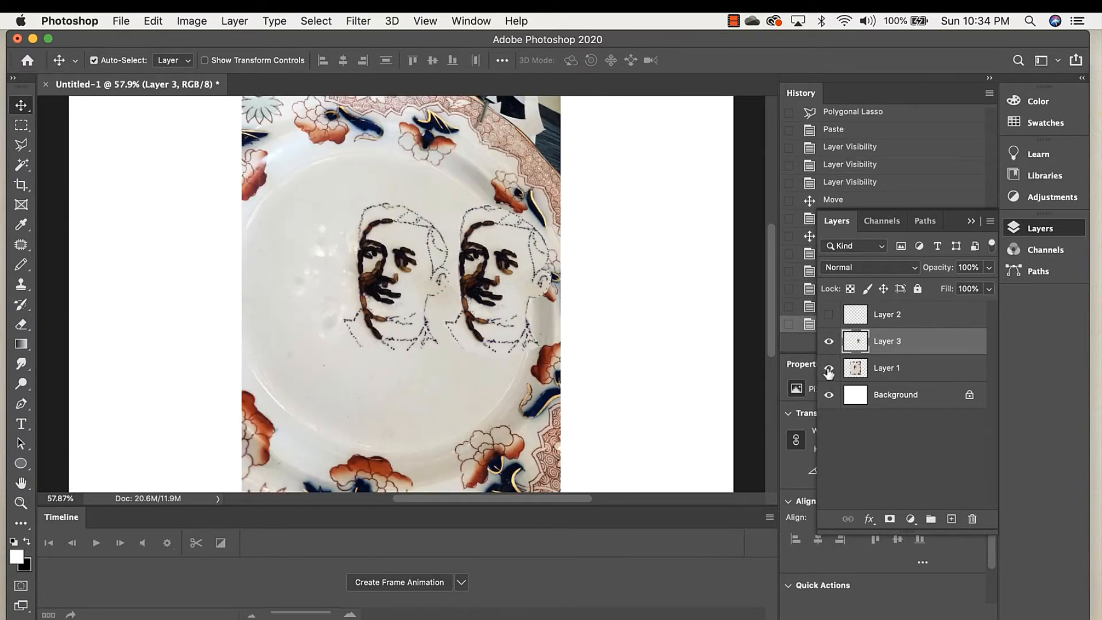
left_click(829, 370)
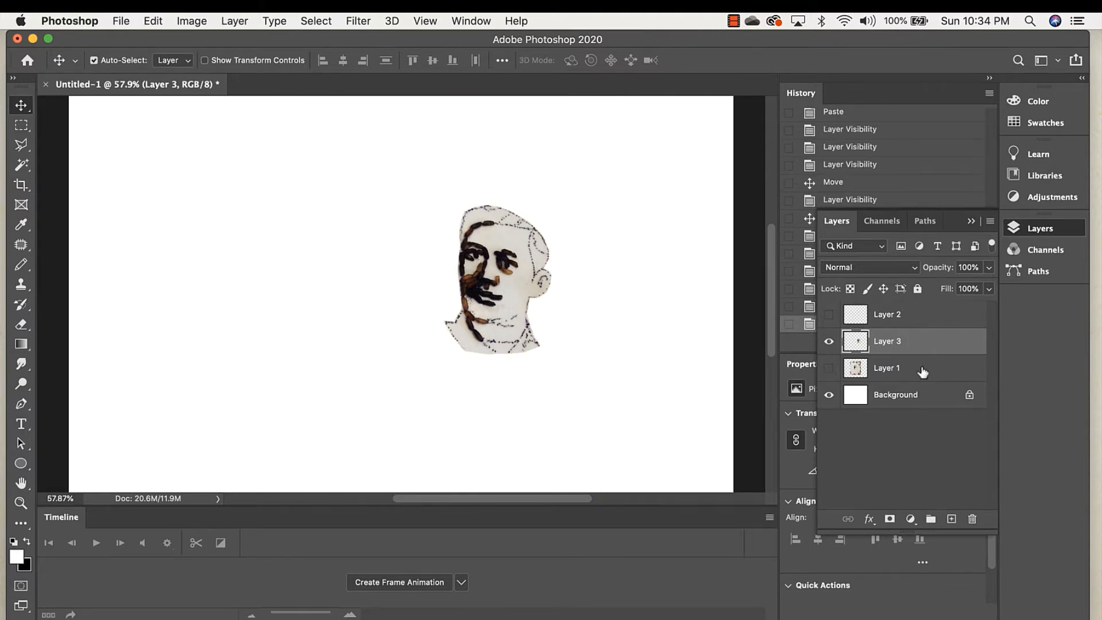
left_click(827, 370)
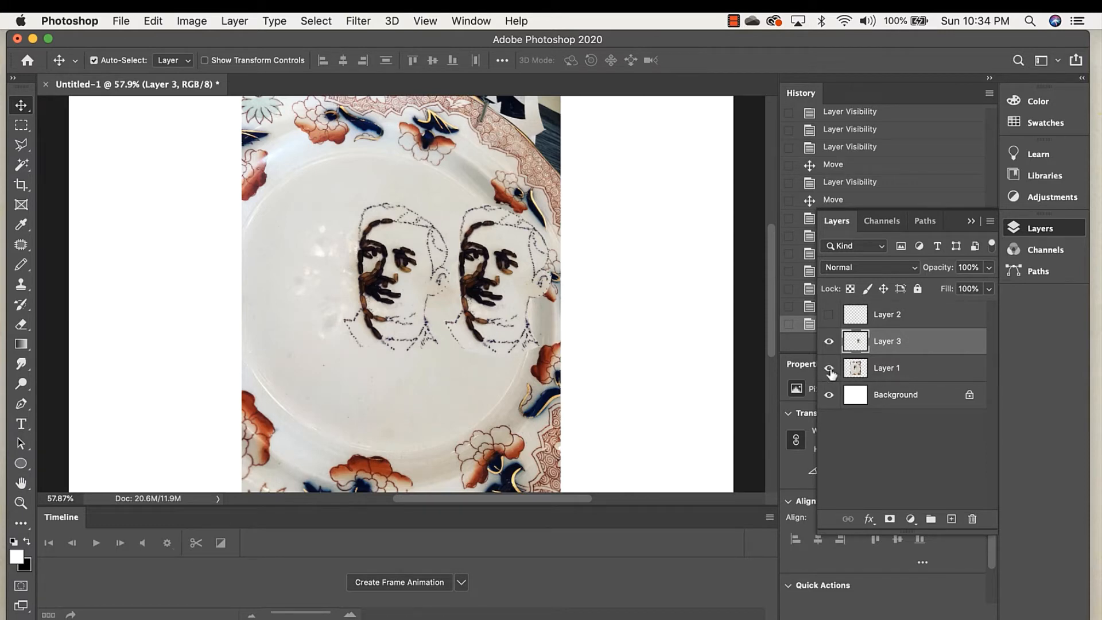
left_click(829, 370)
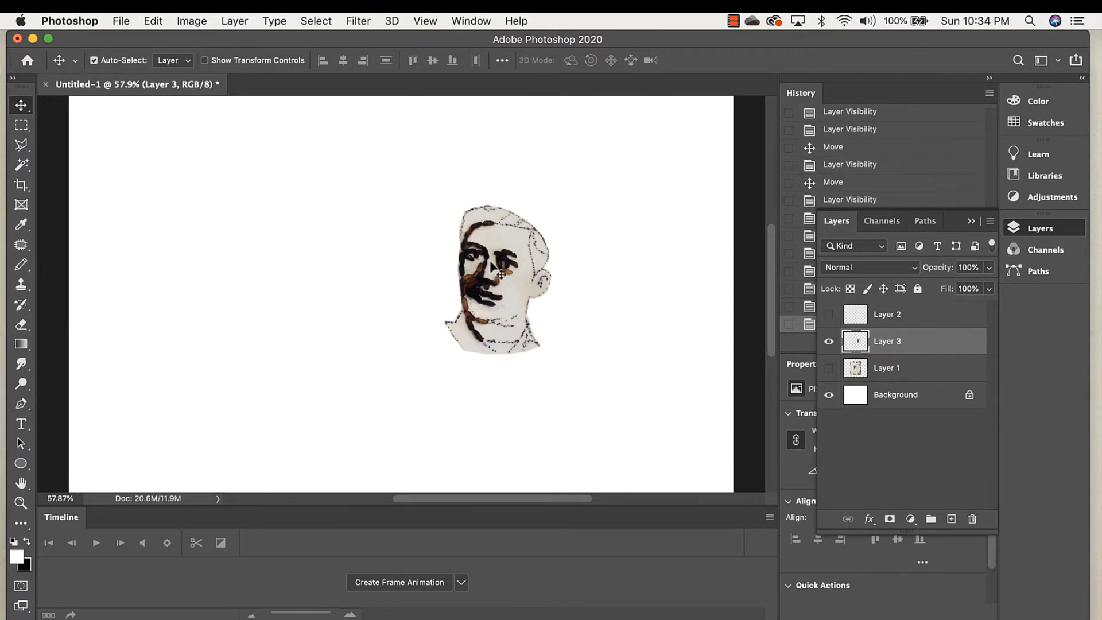
Step: Move the portrait left on the canvas and apply a Perspective transform that heightens its right side, to about 112.6% height
left_click_drag(493, 266, 396, 252)
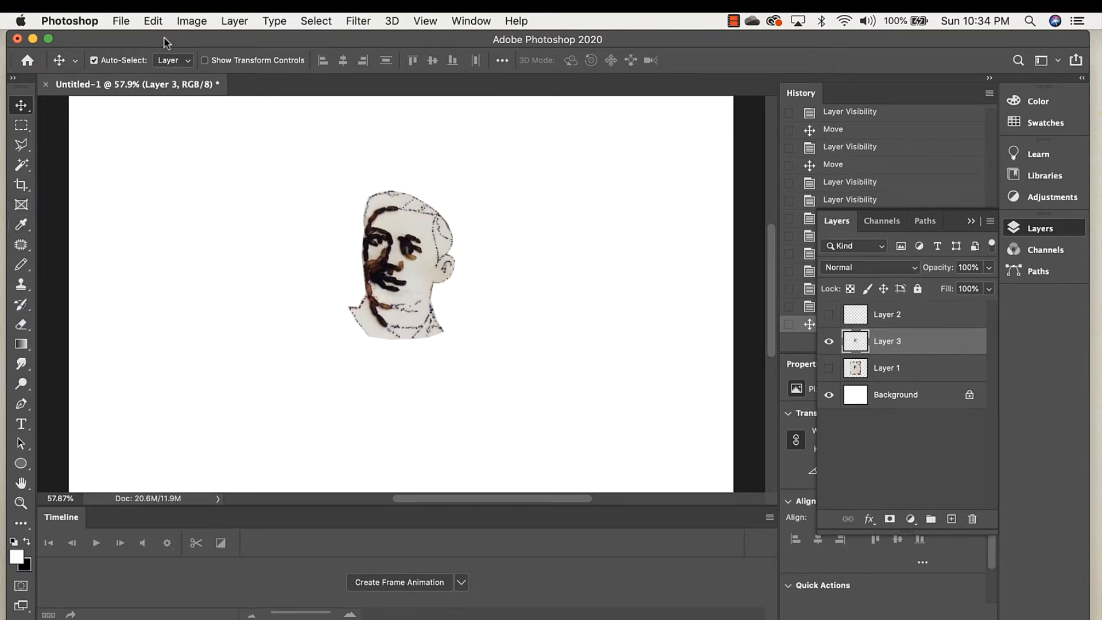
left_click_drag(405, 247, 422, 246)
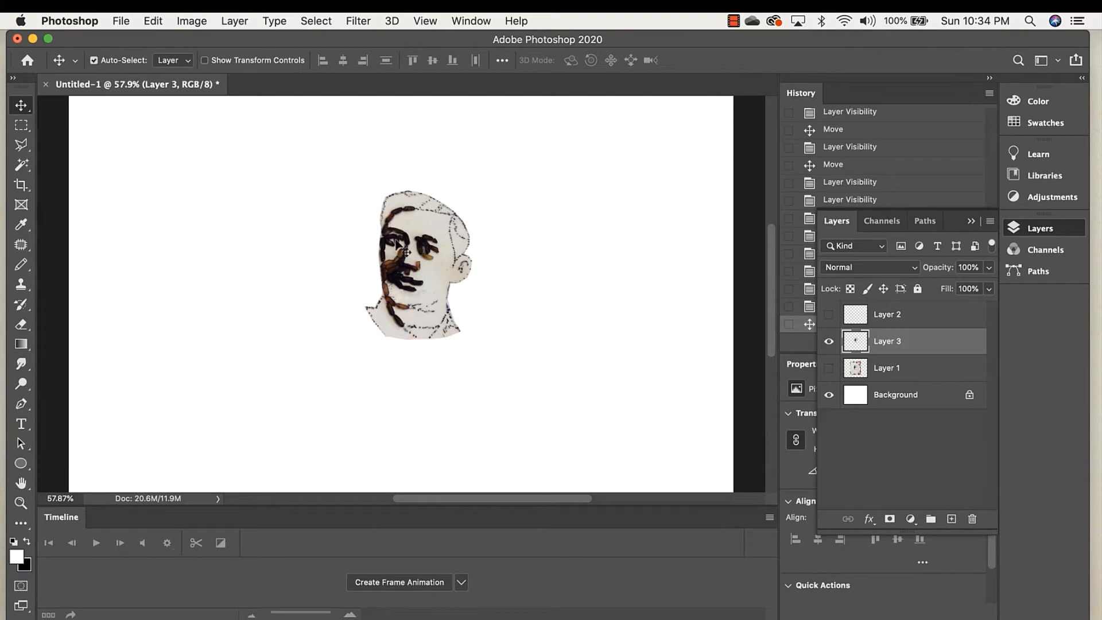
left_click(154, 21)
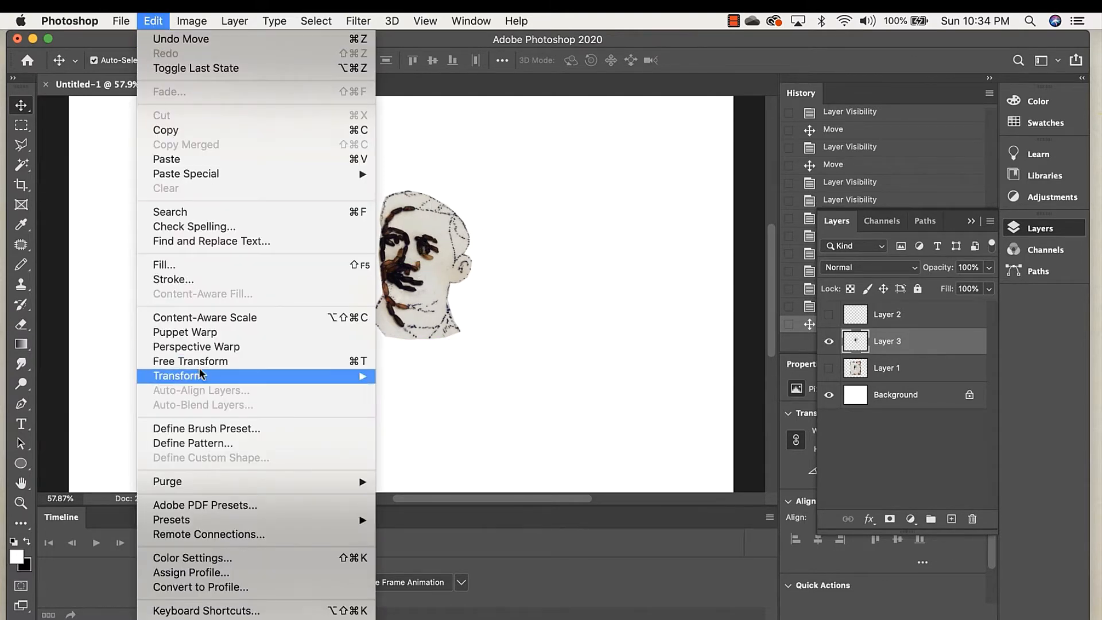
mouse_move(359, 377)
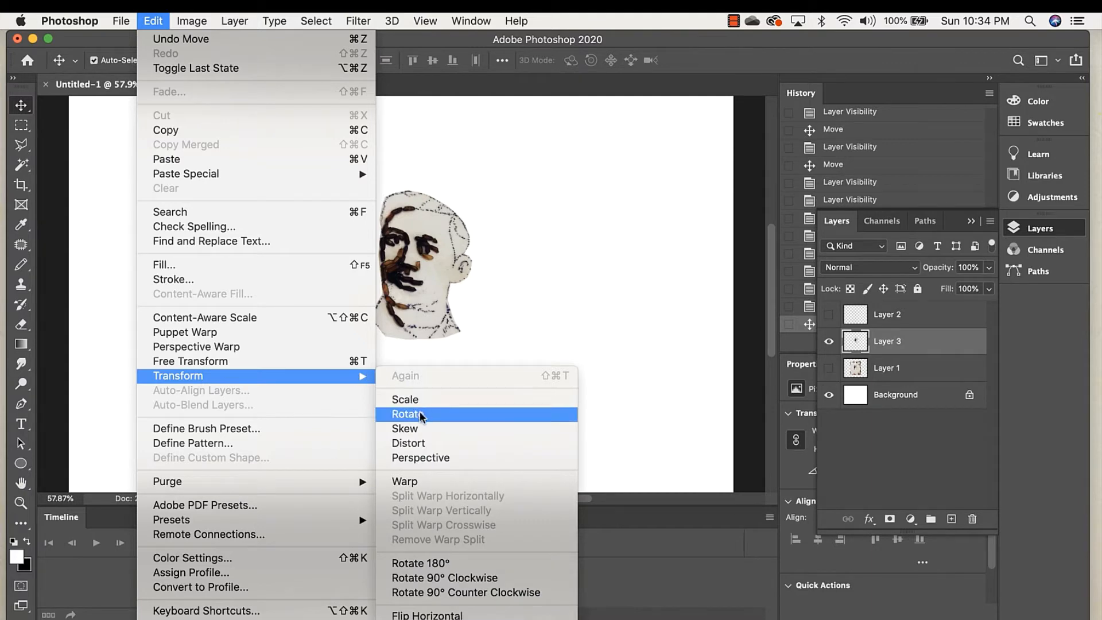
left_click(415, 458)
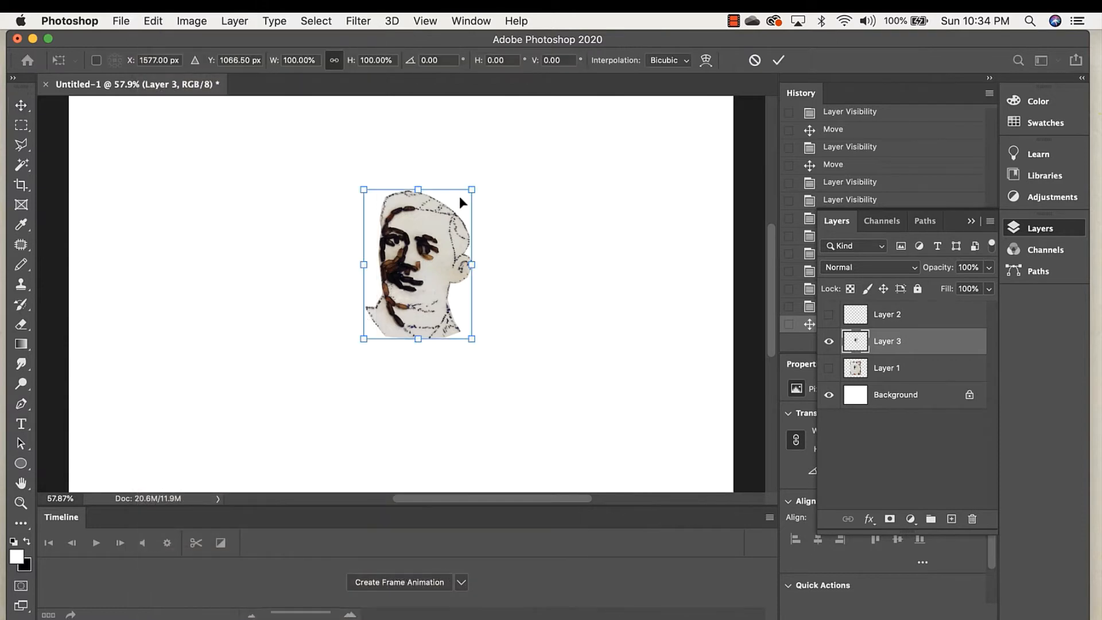
mouse_move(472, 191)
left_mouse_down()
mouse_move(458, 177)
mouse_move(459, 203)
mouse_move(471, 180)
left_mouse_up()
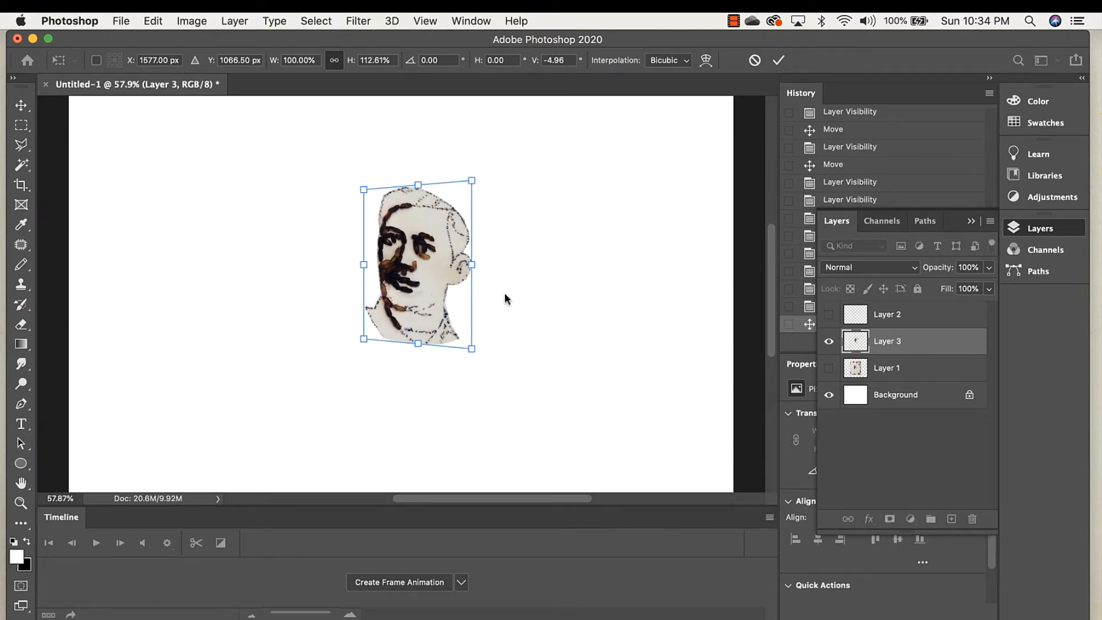
key("Return")
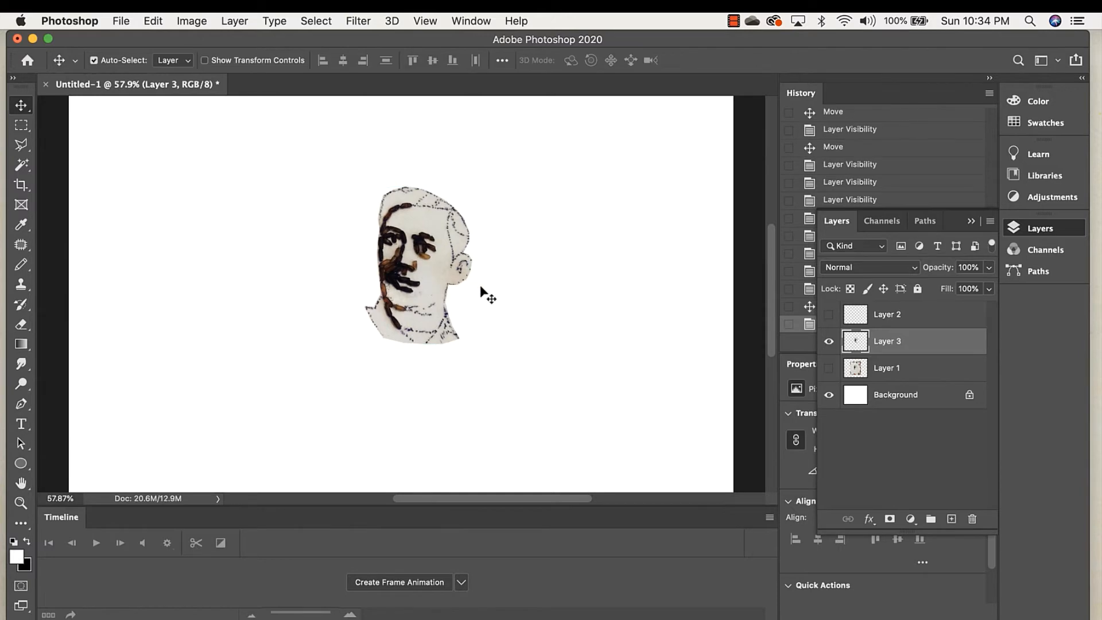
Step: Move the portrait up and left on the canvas and scale it proportionally to about 53% of its size
left_click_drag(382, 214, 327, 199)
left_click(154, 21)
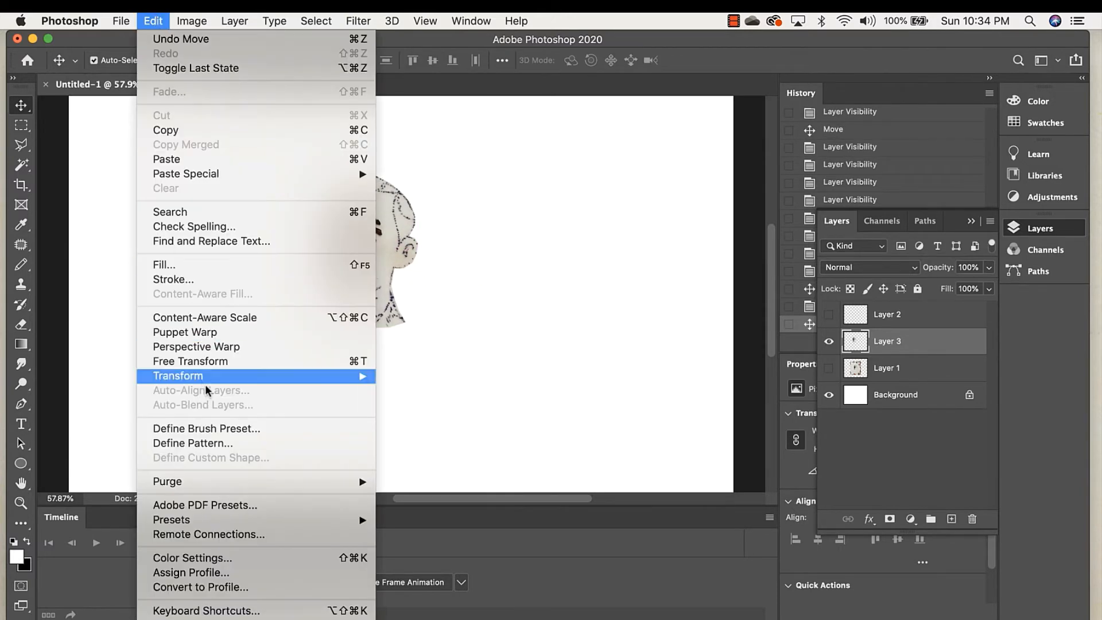
mouse_move(207, 377)
left_click(394, 402)
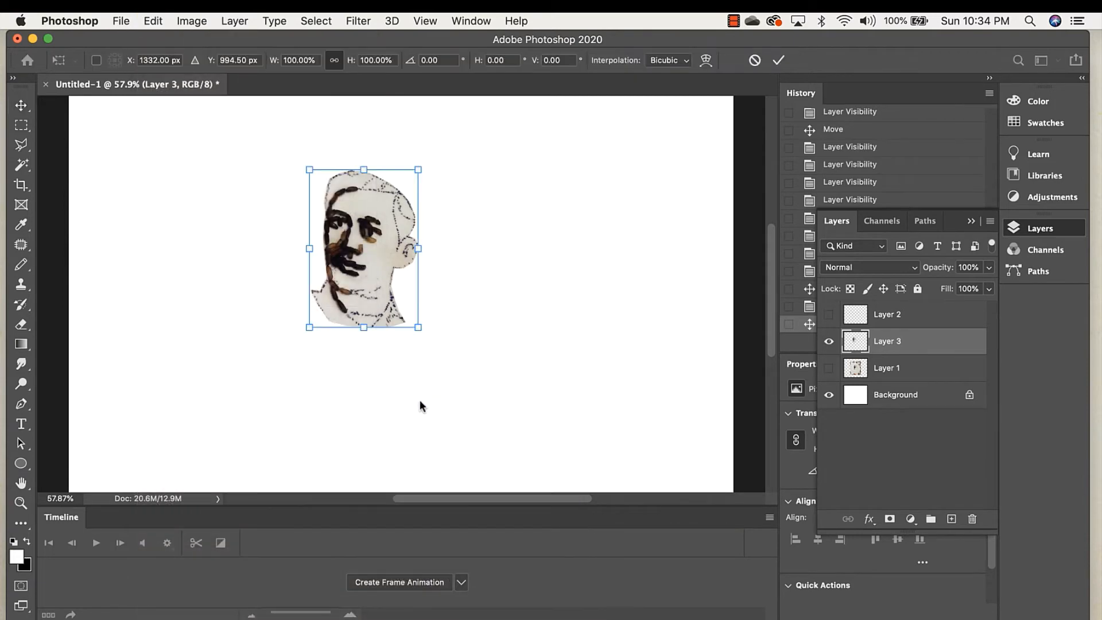
left_click_drag(418, 329, 363, 257)
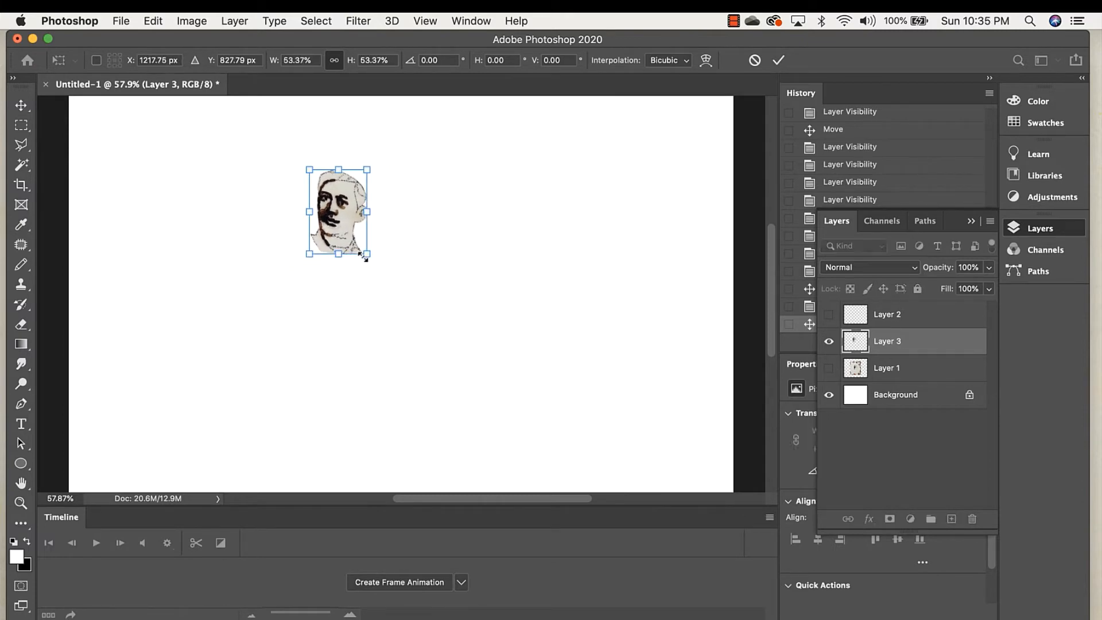
key("Return")
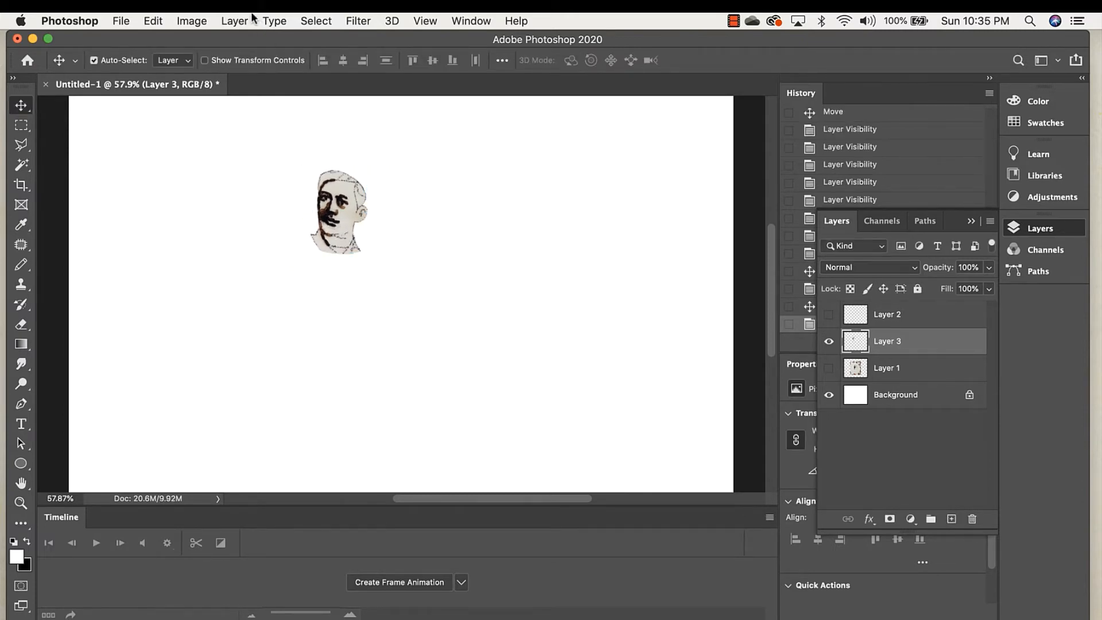
Step: Delete the empty Layer 2 and move the small portrait slightly down on the canvas
left_click(234, 20)
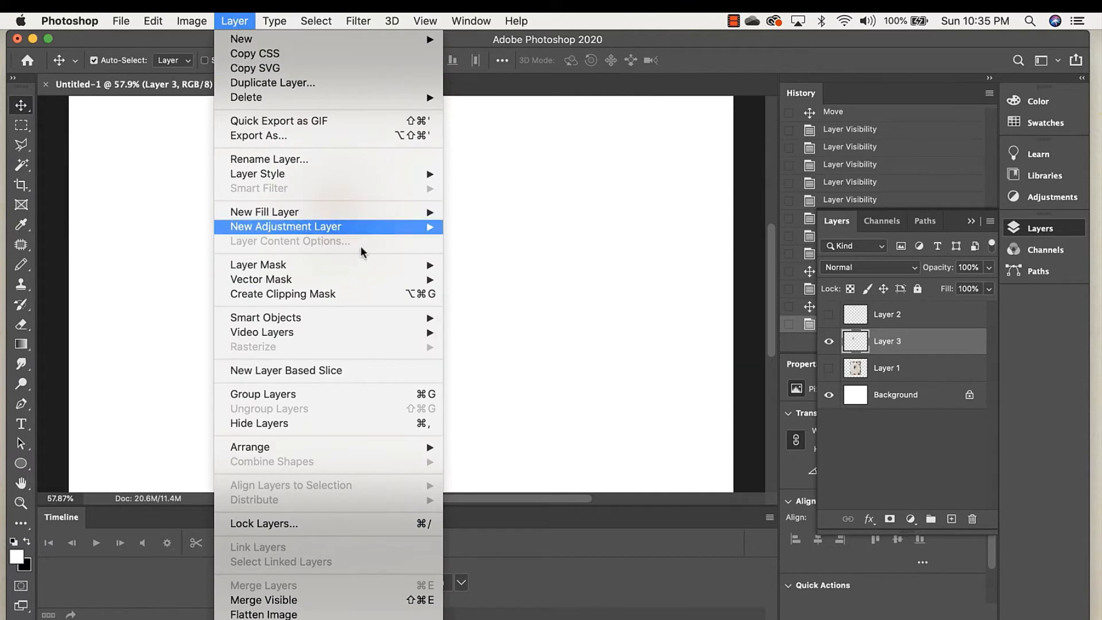
left_click(568, 278)
left_click_drag(870, 320, 973, 519)
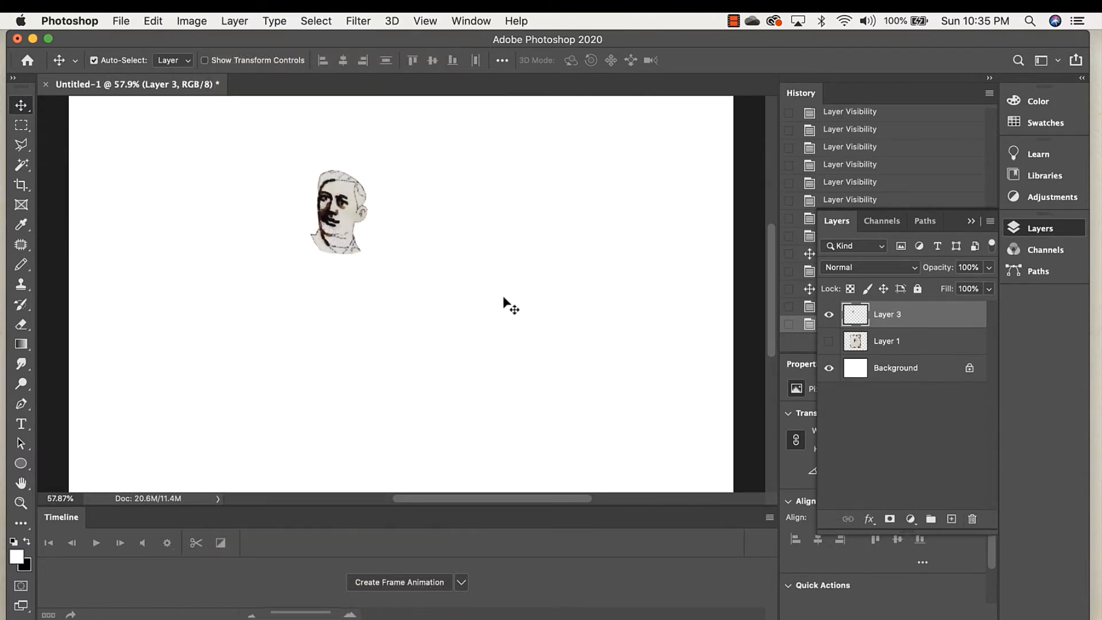
left_click_drag(327, 204, 324, 237)
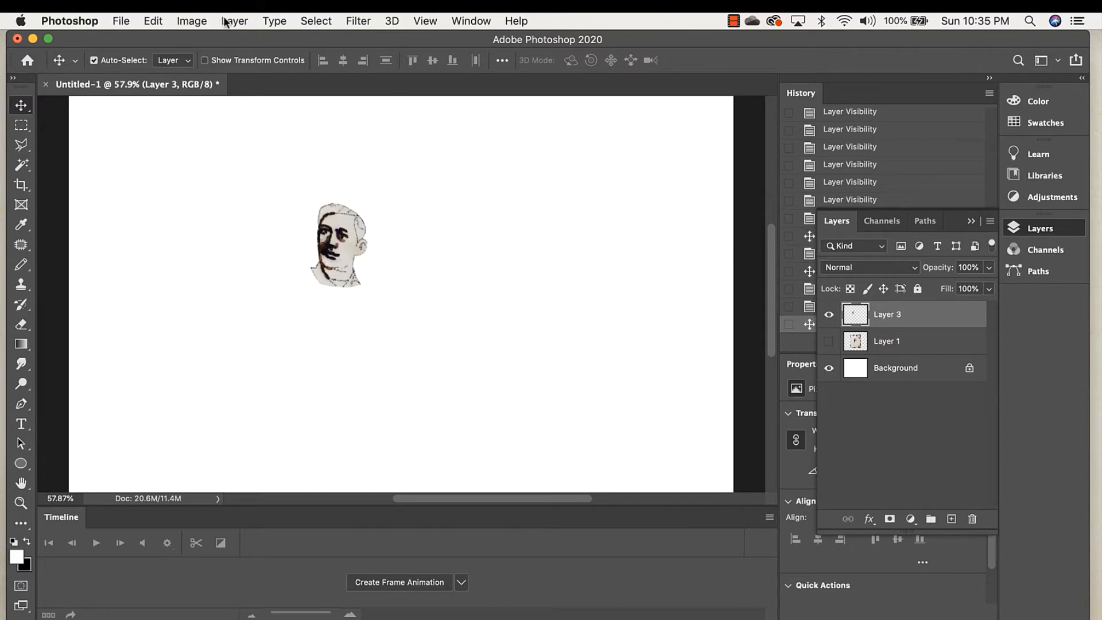
Step: Duplicate Layer 3 as Layer 3 copy in Untitled-1 and place the duplicate portrait just right of the original
left_click(189, 22)
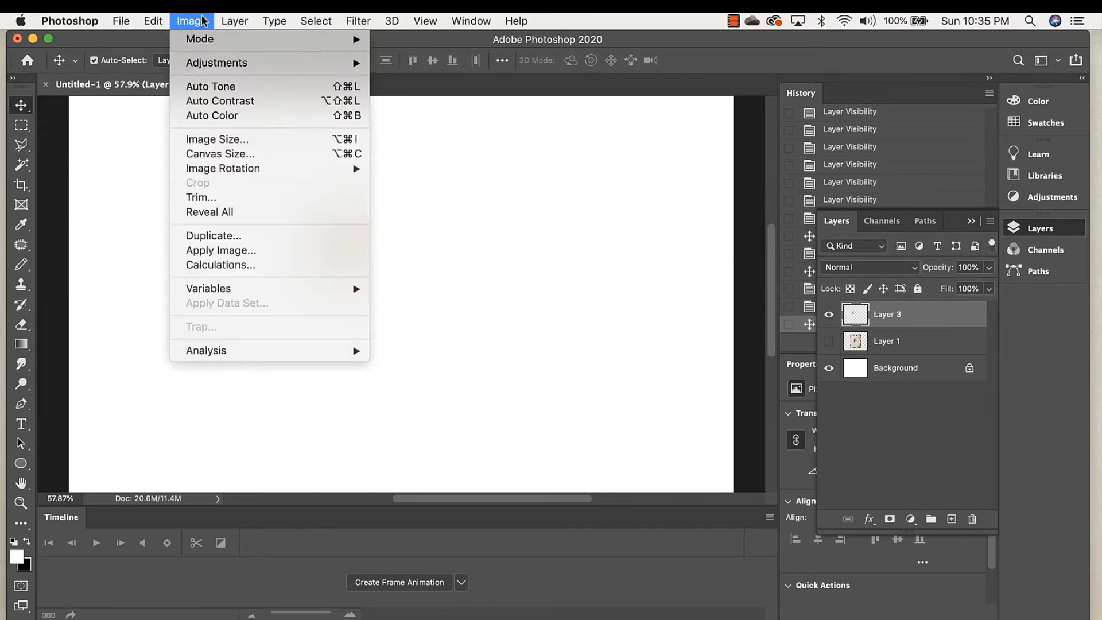
mouse_move(230, 21)
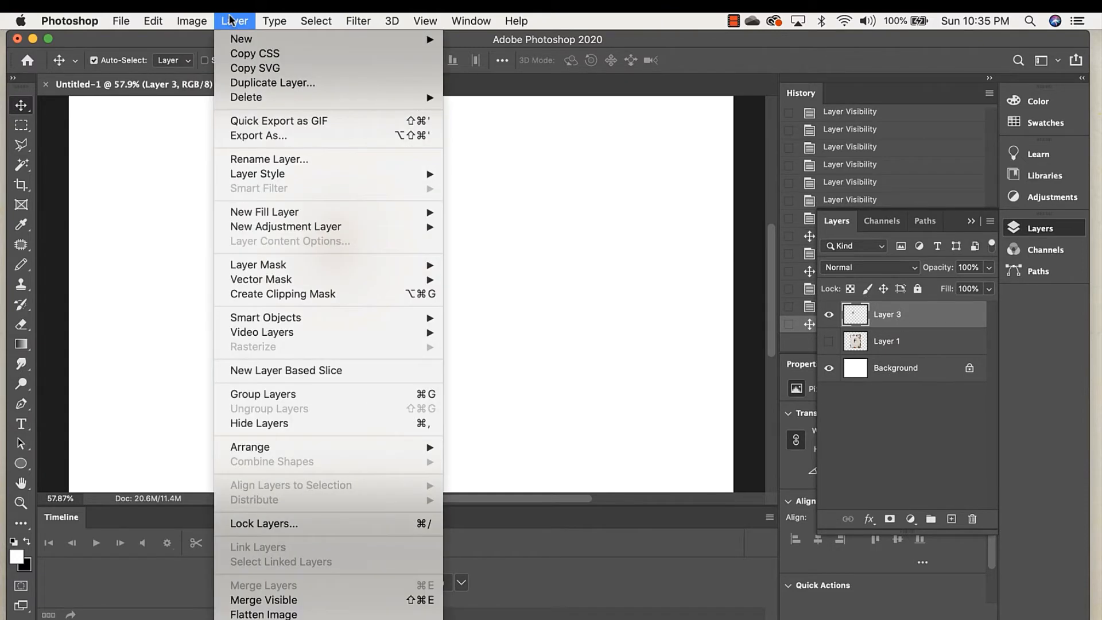
left_click(262, 83)
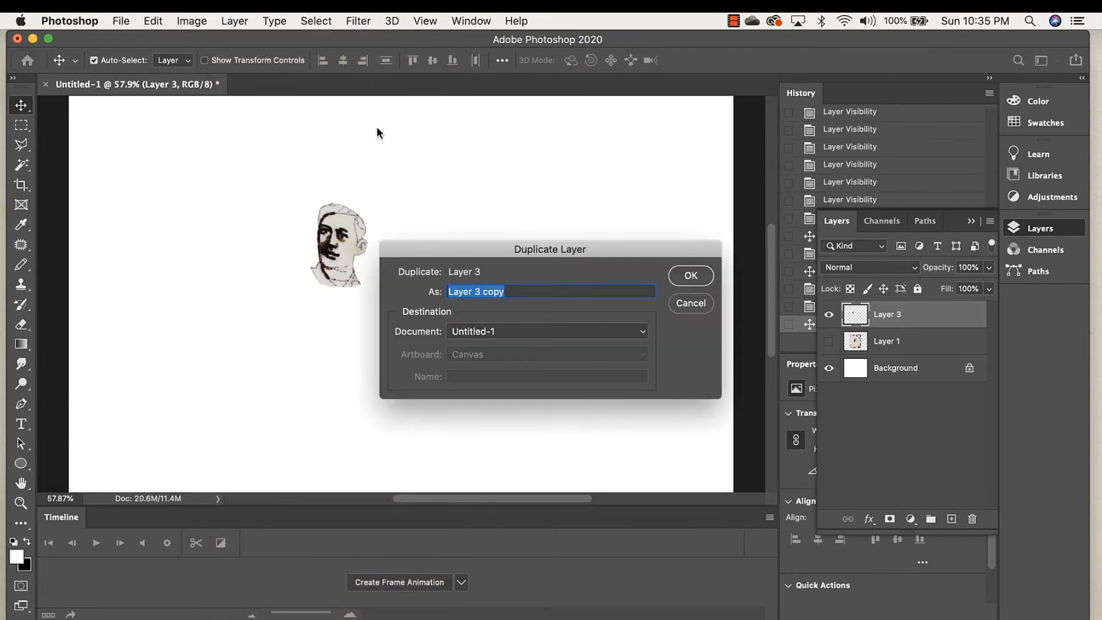
left_click(689, 278)
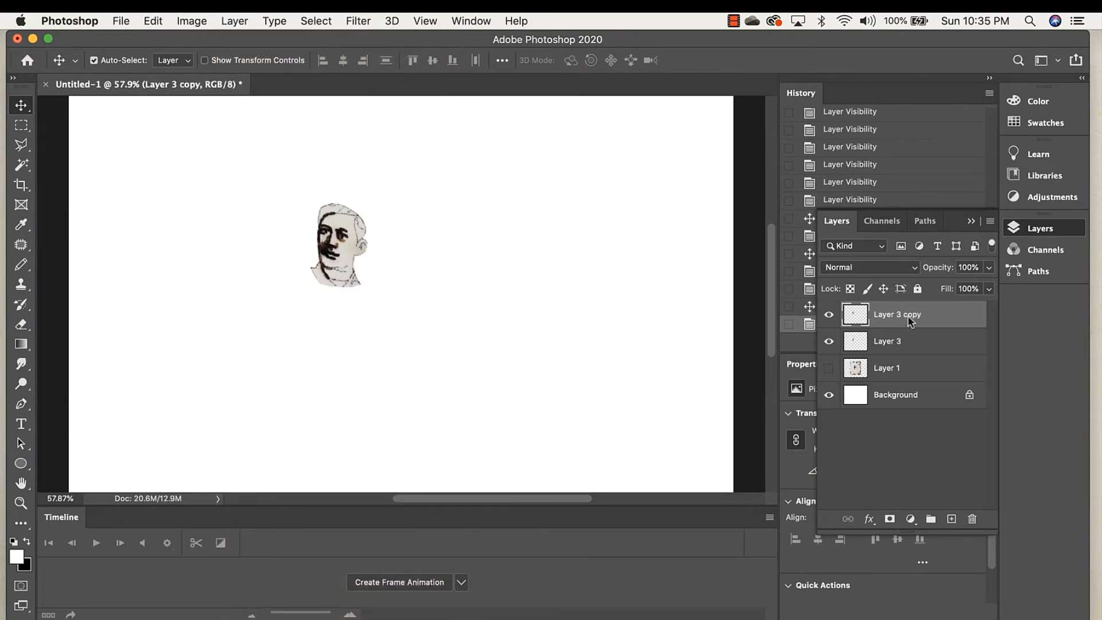
left_click_drag(326, 243, 394, 253)
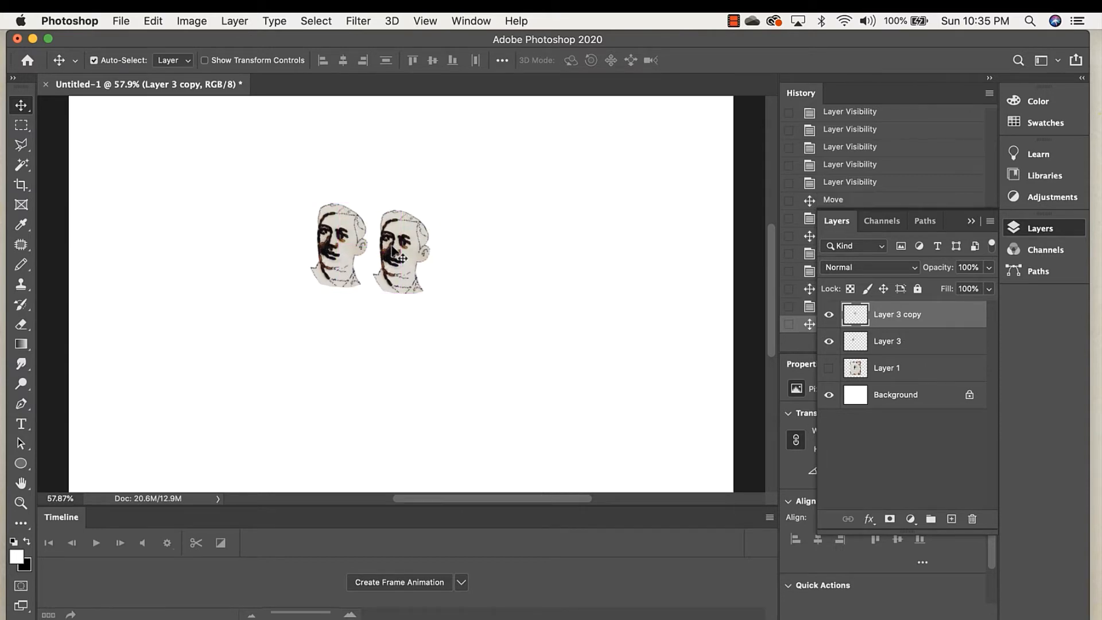
Step: Rotate the duplicate portrait on Layer 3 copy 90° counter clockwise
left_click(152, 21)
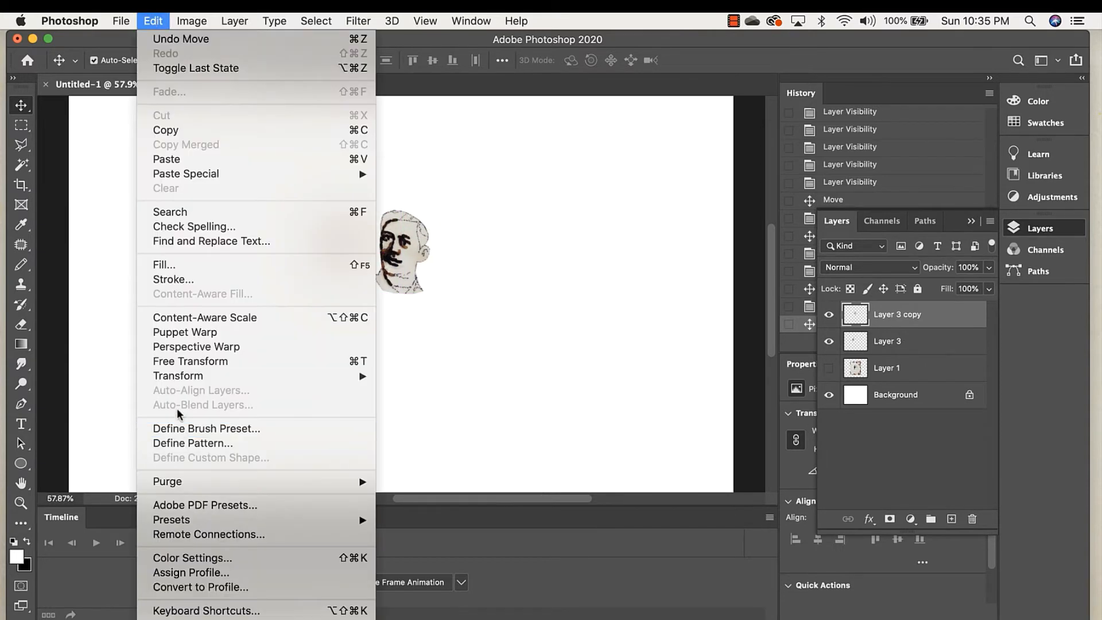
mouse_move(180, 376)
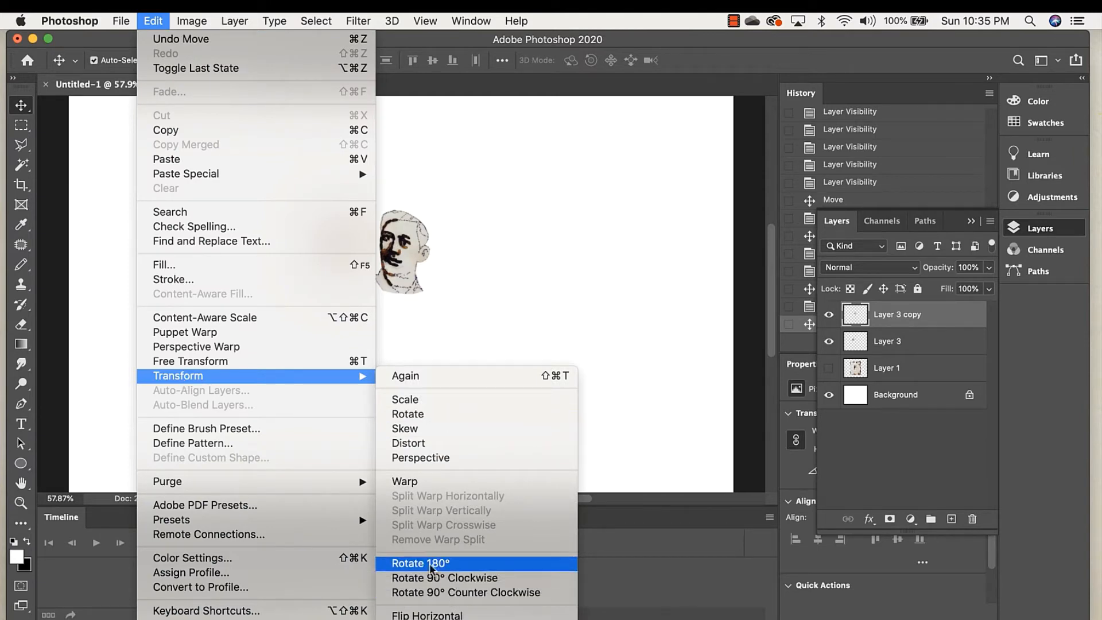
left_click(463, 592)
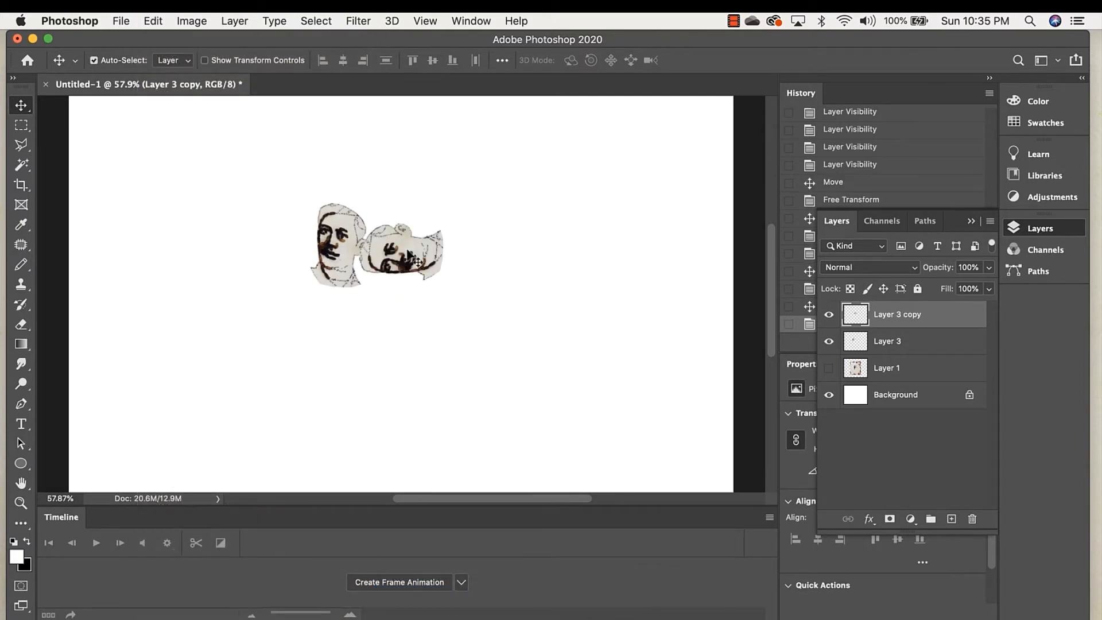
Step: Move the rotated portrait up and right, then duplicate Layer 3 as Layer 3 copy 2 and place it left of the original
left_click_drag(416, 256, 458, 225)
left_click(342, 237)
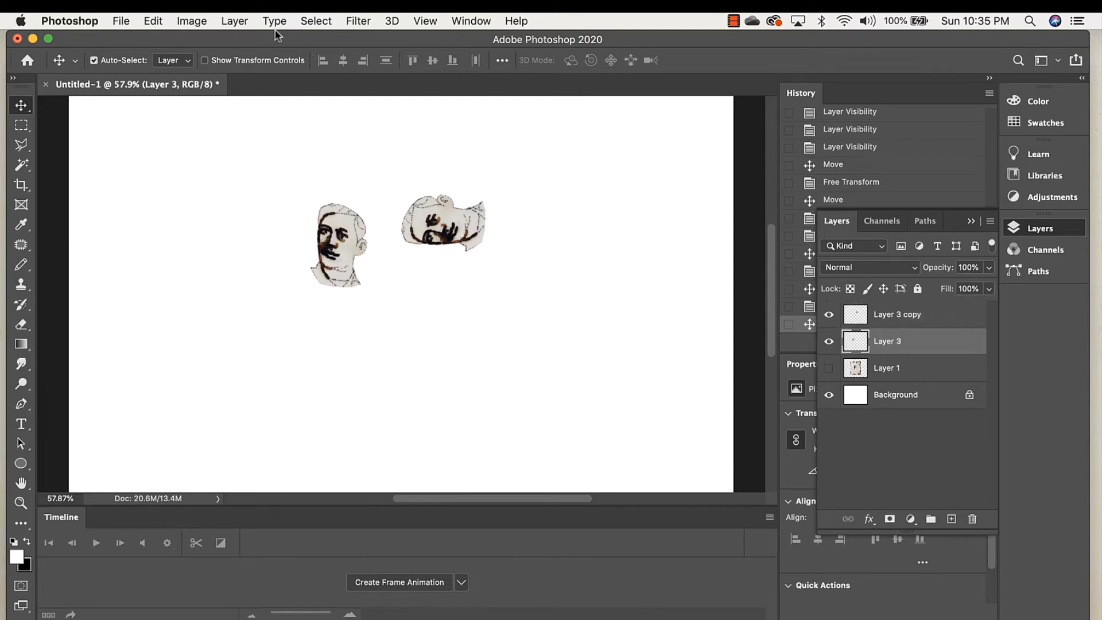
left_click(235, 21)
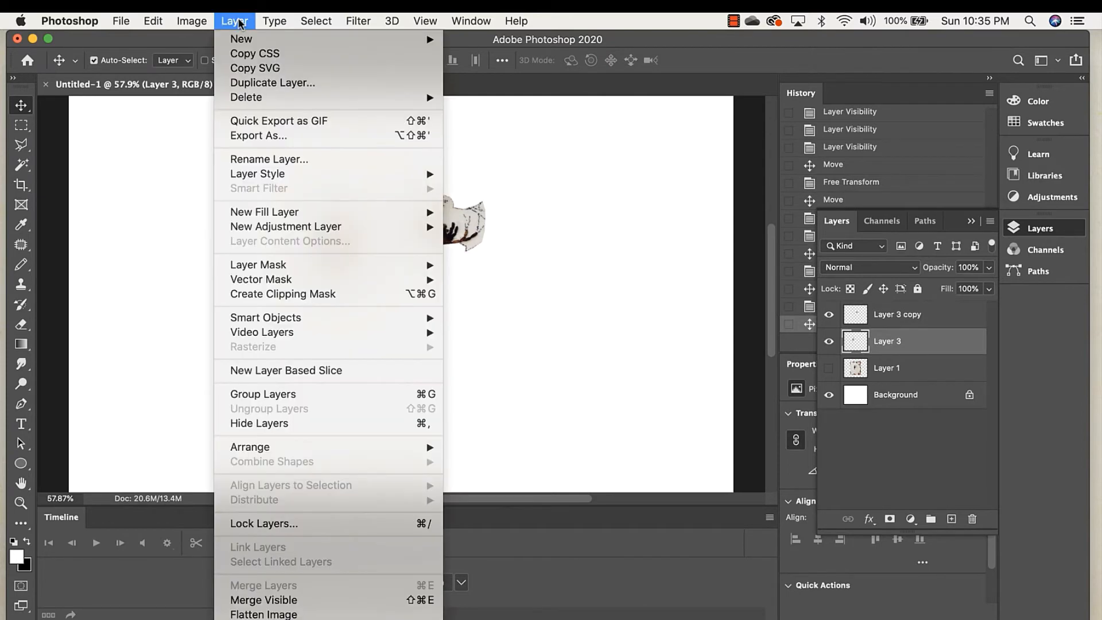
left_click(240, 84)
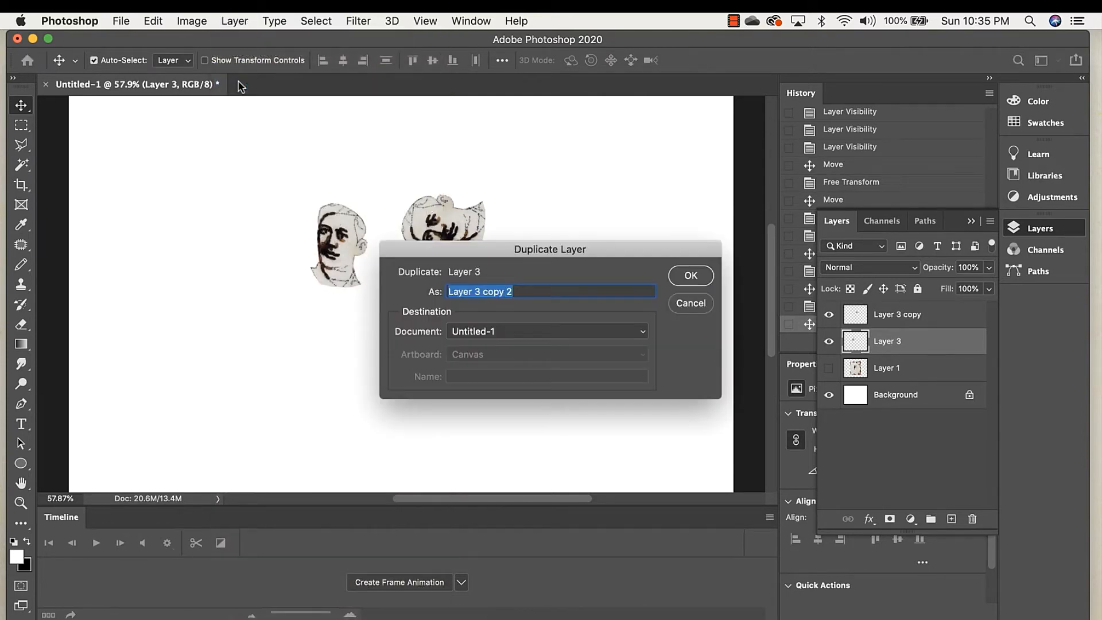
left_click(691, 275)
left_click_drag(345, 237, 228, 219)
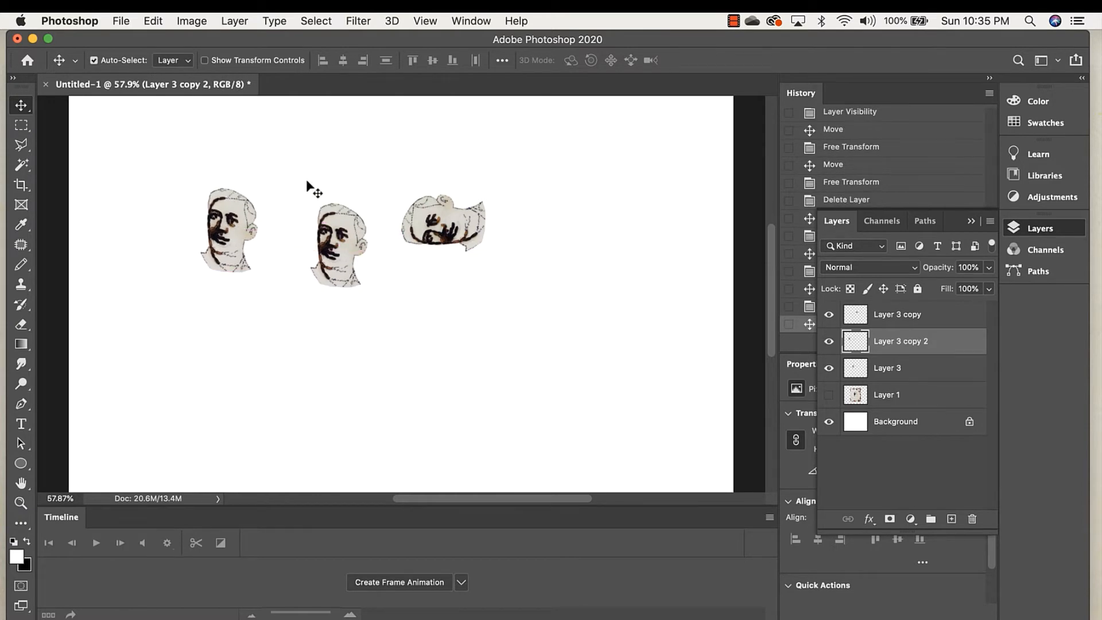
Step: Duplicate Layer 3 copy 2 as Layer 3 copy 3 in Untitled-1 and place the new portrait below the rotated one
left_click(229, 19)
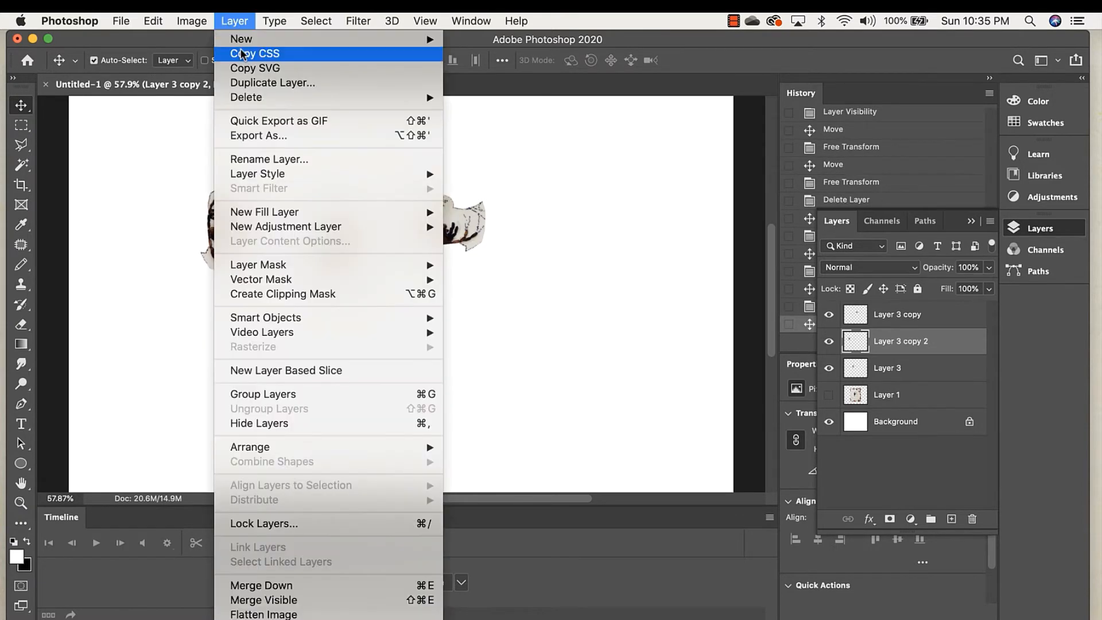
left_click(590, 204)
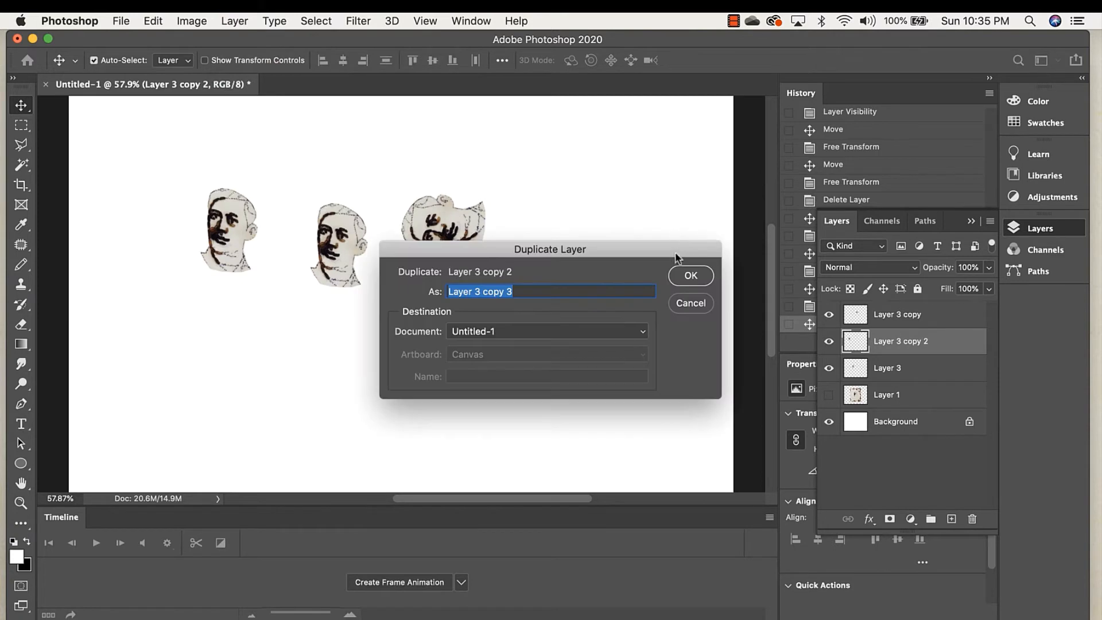
left_click(692, 275)
left_click_drag(225, 225, 473, 295)
Step: Move the original portrait down, set the rotated portrait at its lower left, and bring Layer 3 copy 3 closer on its right
left_click_drag(347, 262, 362, 318)
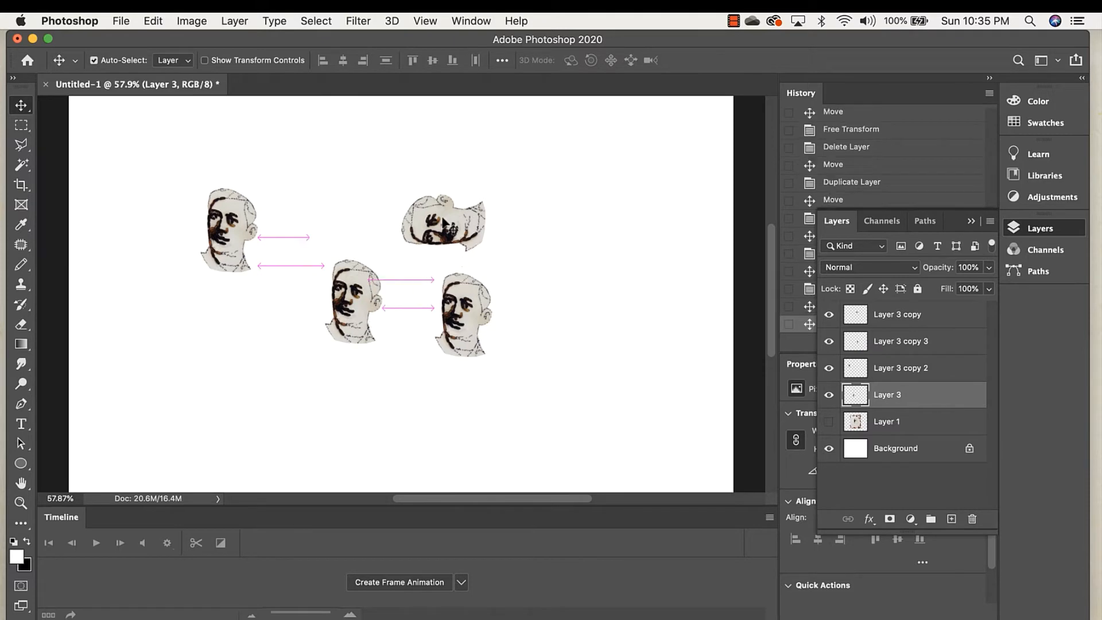
left_click_drag(441, 226, 288, 362)
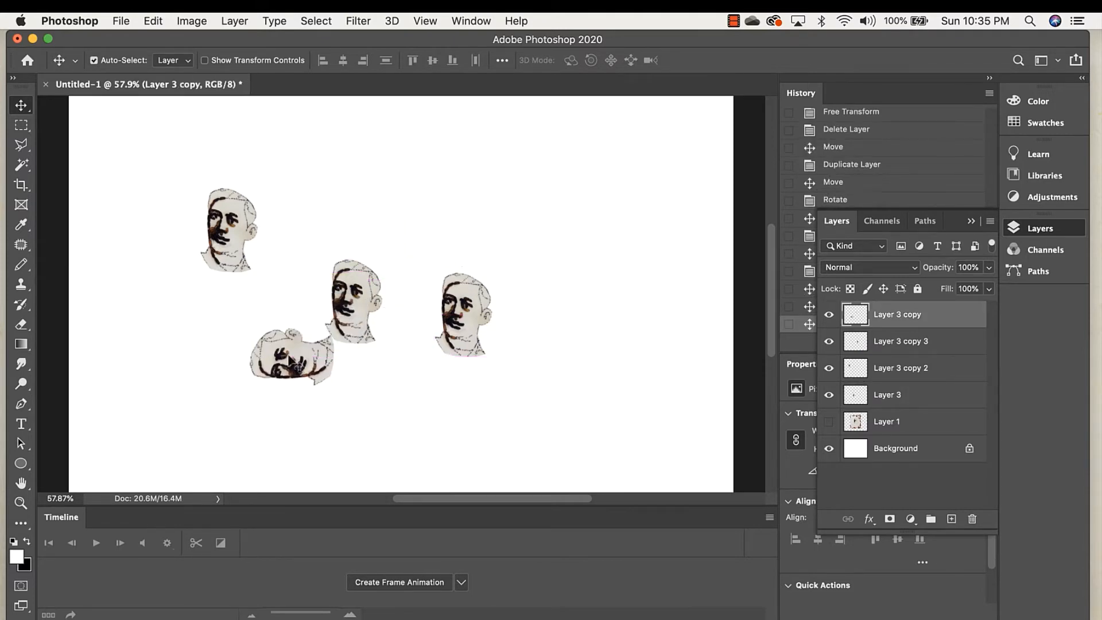
left_click_drag(476, 321, 422, 336)
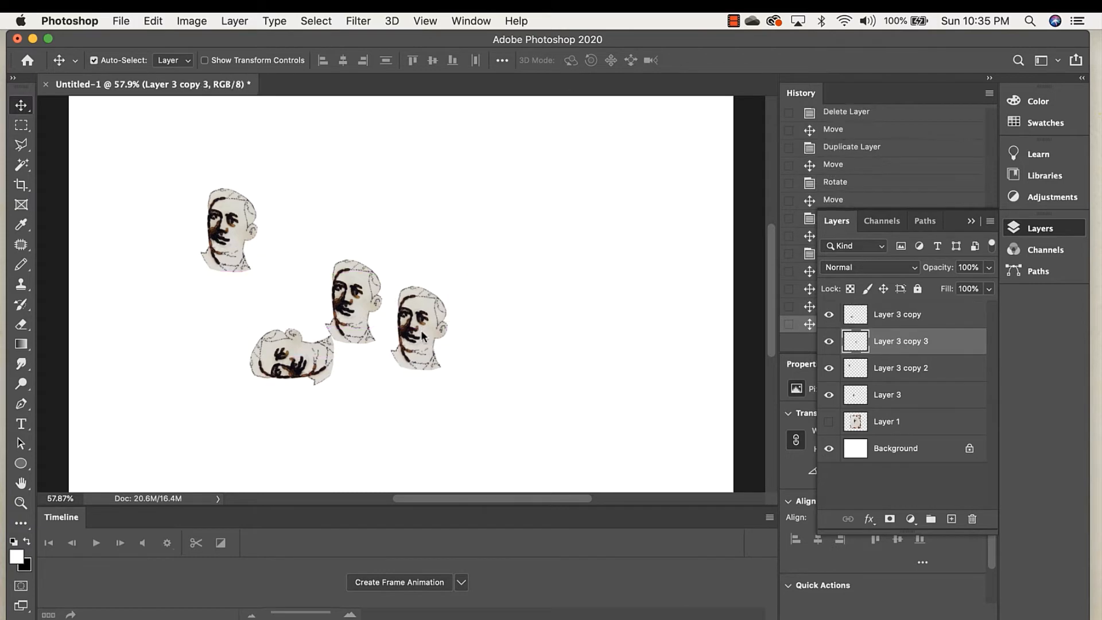
Step: Rotate Layer 3 copy 3 90° clockwise and place it at the lower right of the upright portrait
left_click(188, 22)
mouse_move(152, 21)
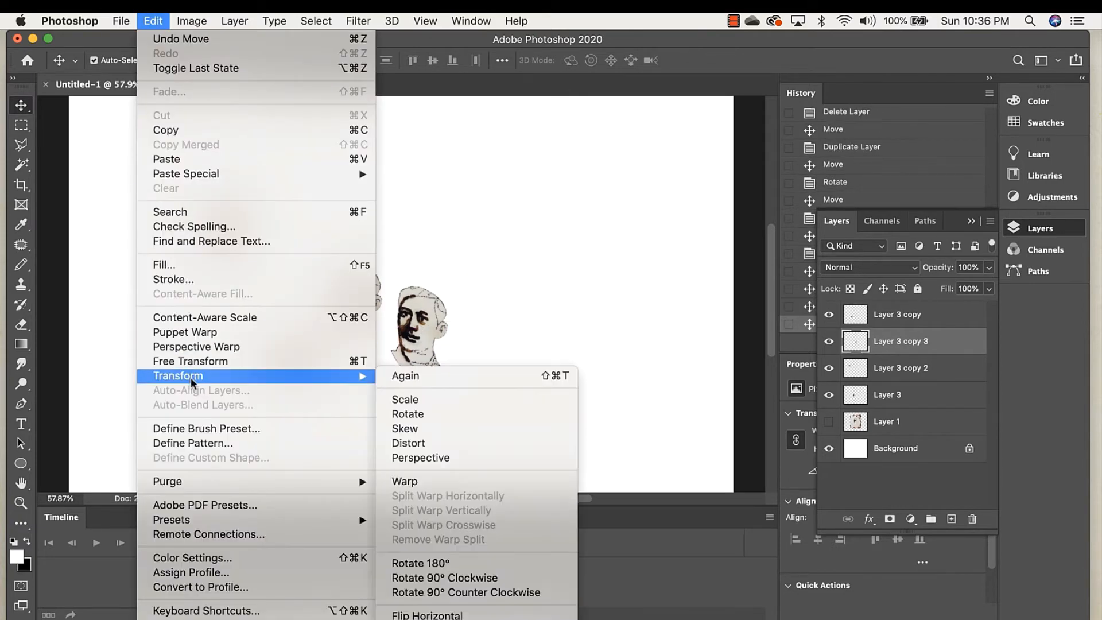
left_click(459, 580)
left_click_drag(414, 333, 394, 370)
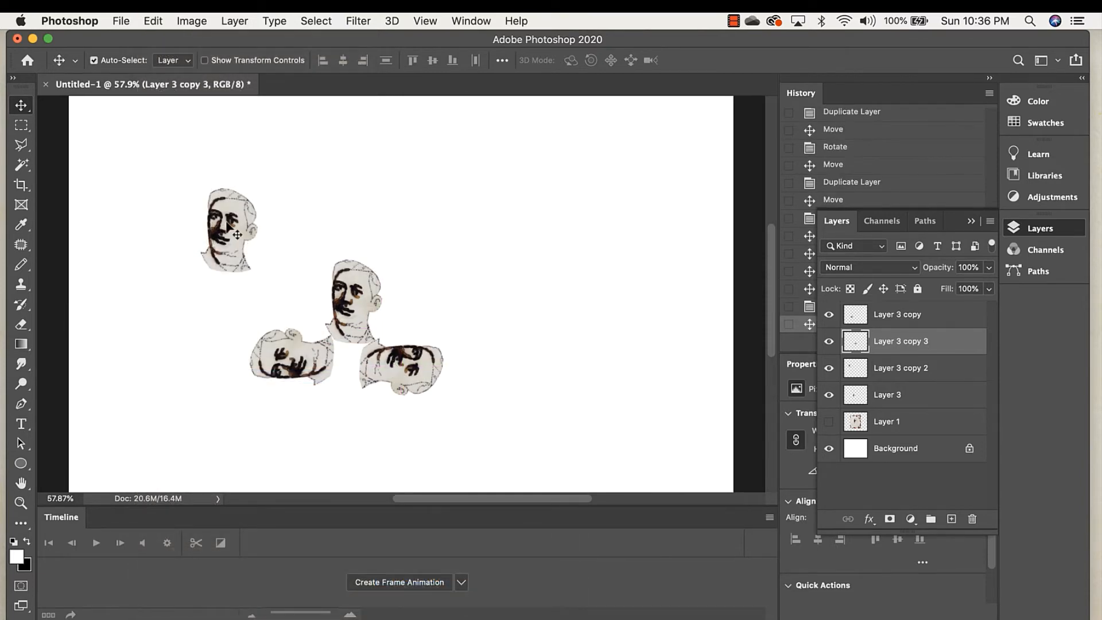
Step: Rotate Layer 3 copy 2 by 180° and place it below the other portraits to complete a four-headed cross
left_click_drag(228, 224, 248, 212)
left_click(151, 22)
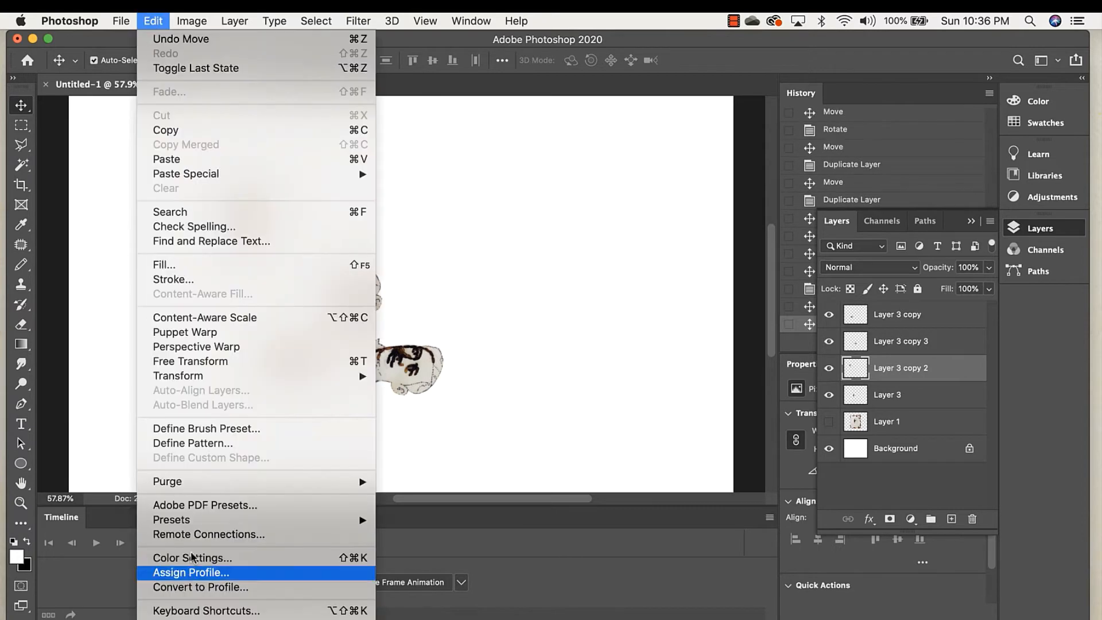
mouse_move(281, 376)
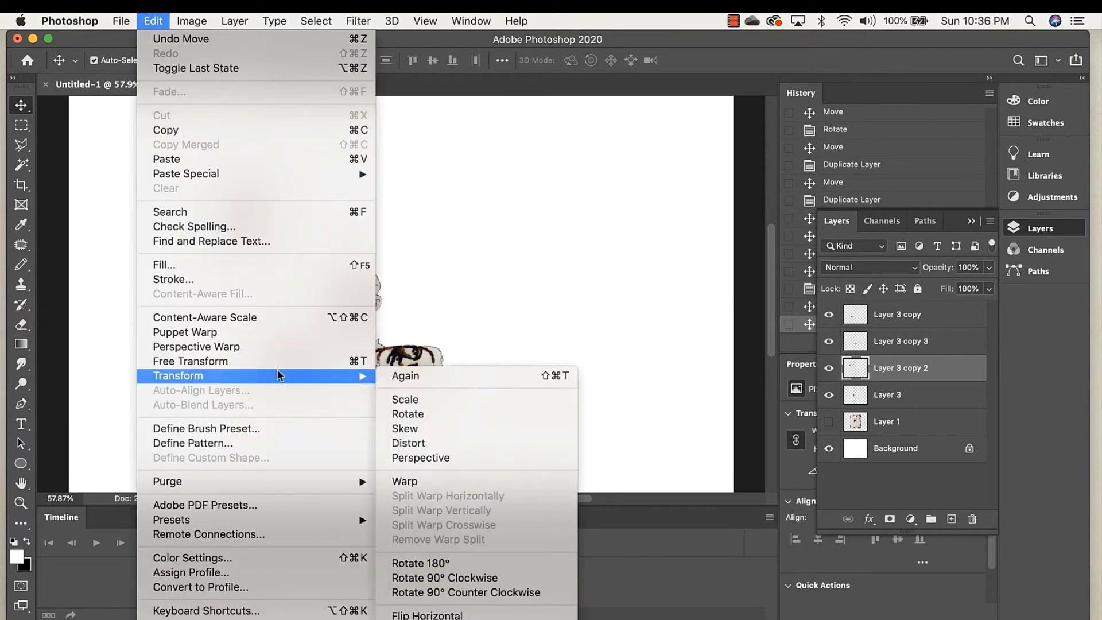
left_click(459, 563)
left_click_drag(255, 207, 341, 414)
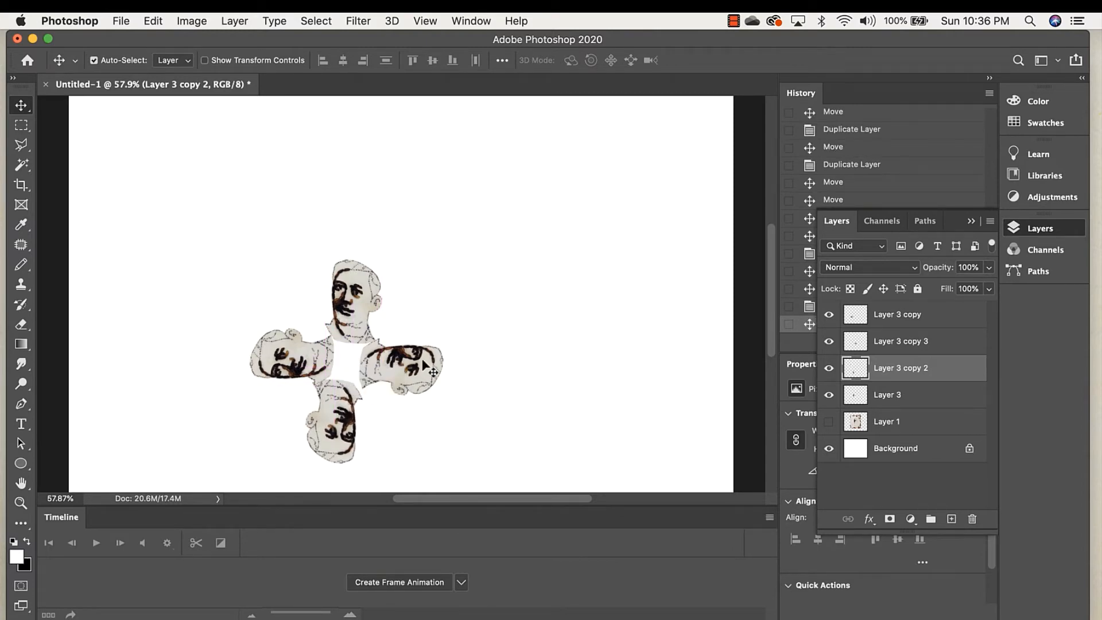
Step: Nudge the side and bottom portraits of the cross so their necks sit closer around the central gap
scroll(430, 309, "up", 5)
scroll(429, 308, "up", 6)
scroll(429, 309, "right", 3)
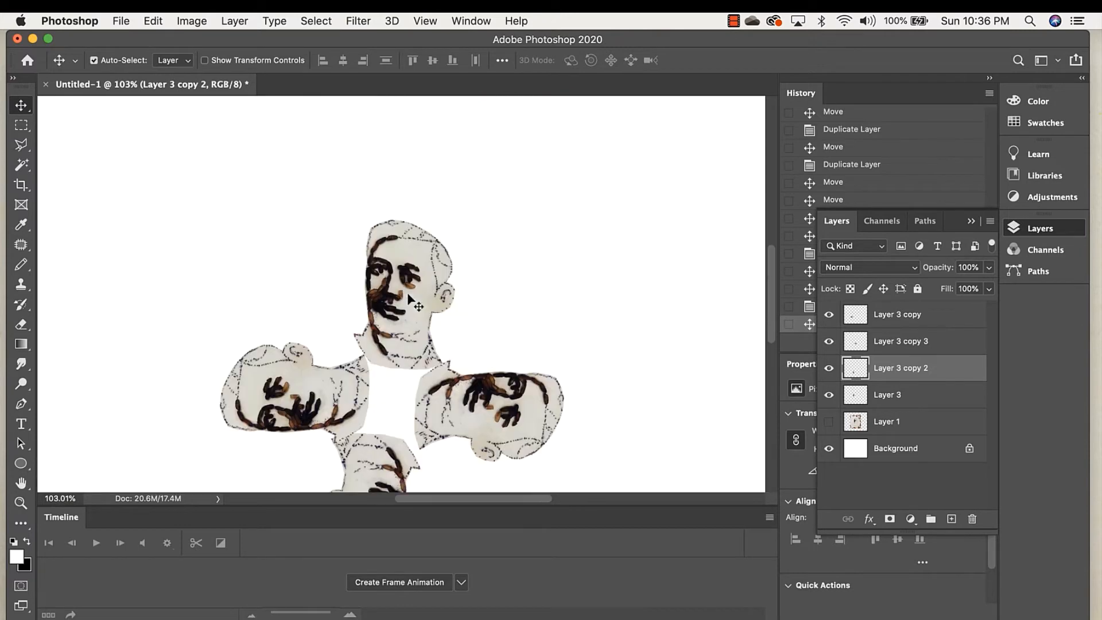
left_click_drag(343, 379, 352, 370)
left_click_drag(310, 296, 312, 288)
left_click_drag(419, 297, 416, 292)
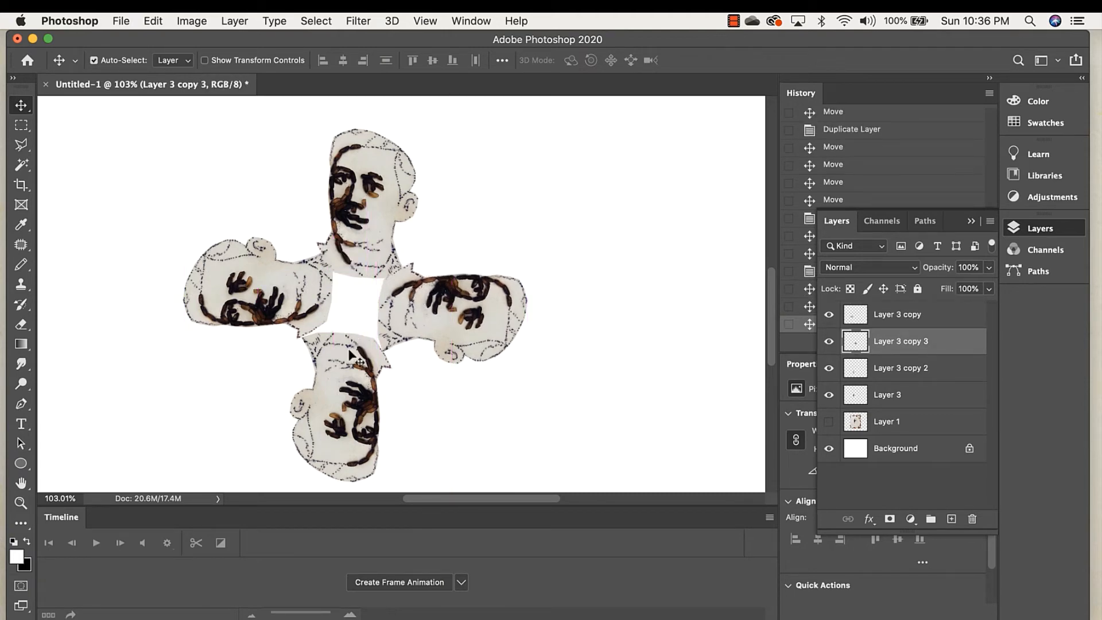
left_click_drag(352, 358, 347, 351)
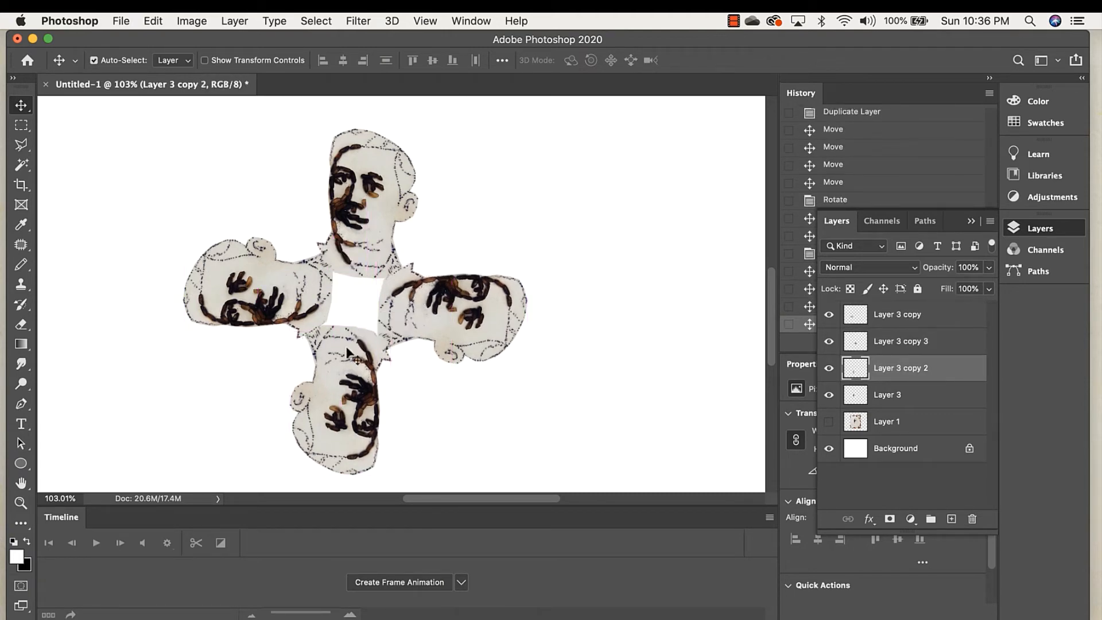
left_click(574, 256)
Step: Hide and reshow the three Layer 3 copies one by one to check which portrait each layer holds
scroll(606, 285, "down", 3)
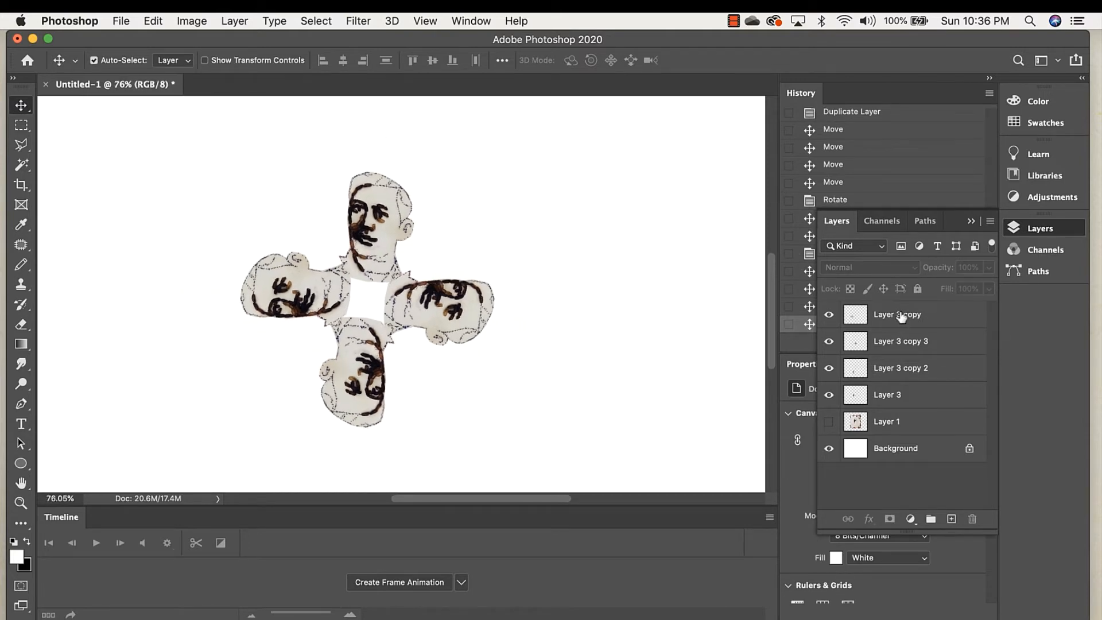
left_click(830, 316)
left_click(829, 343)
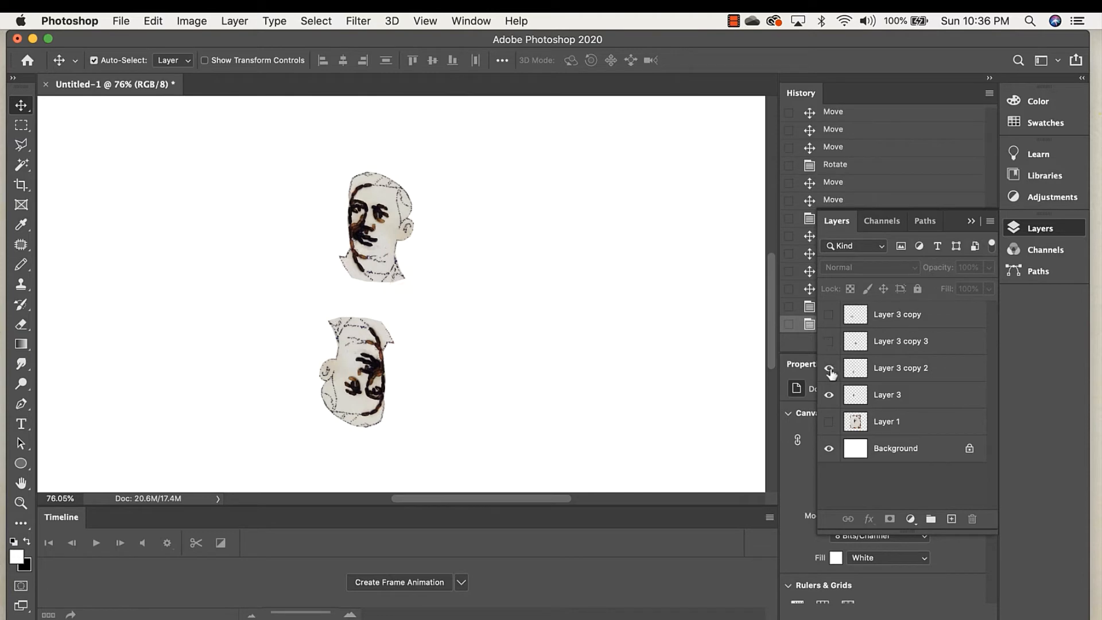
left_click(830, 371)
left_click(829, 370)
left_click(830, 342)
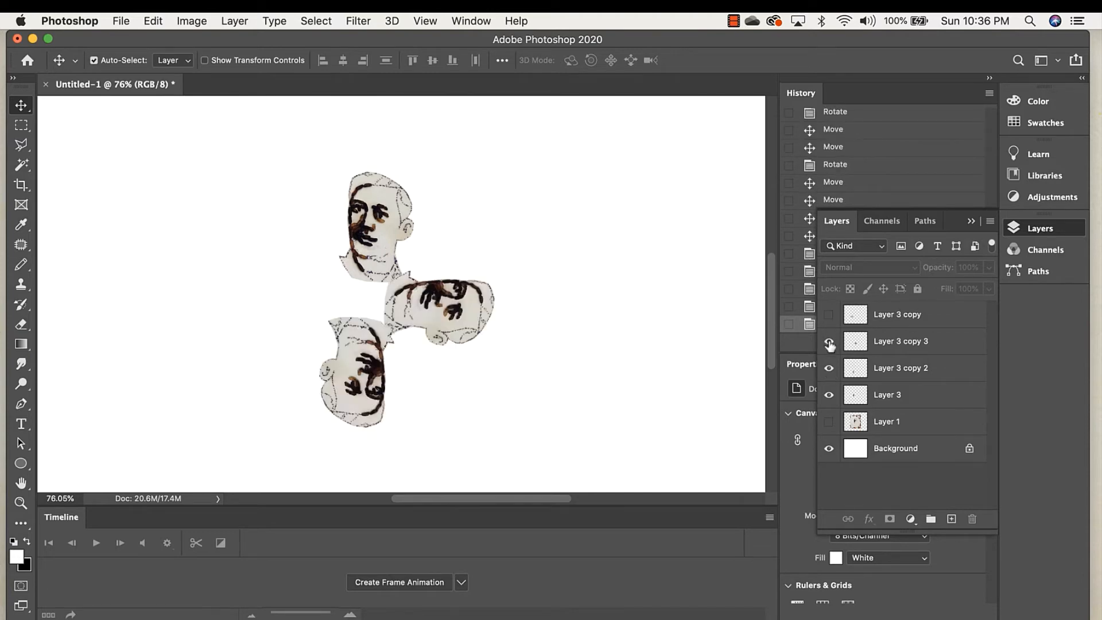
left_click(829, 317)
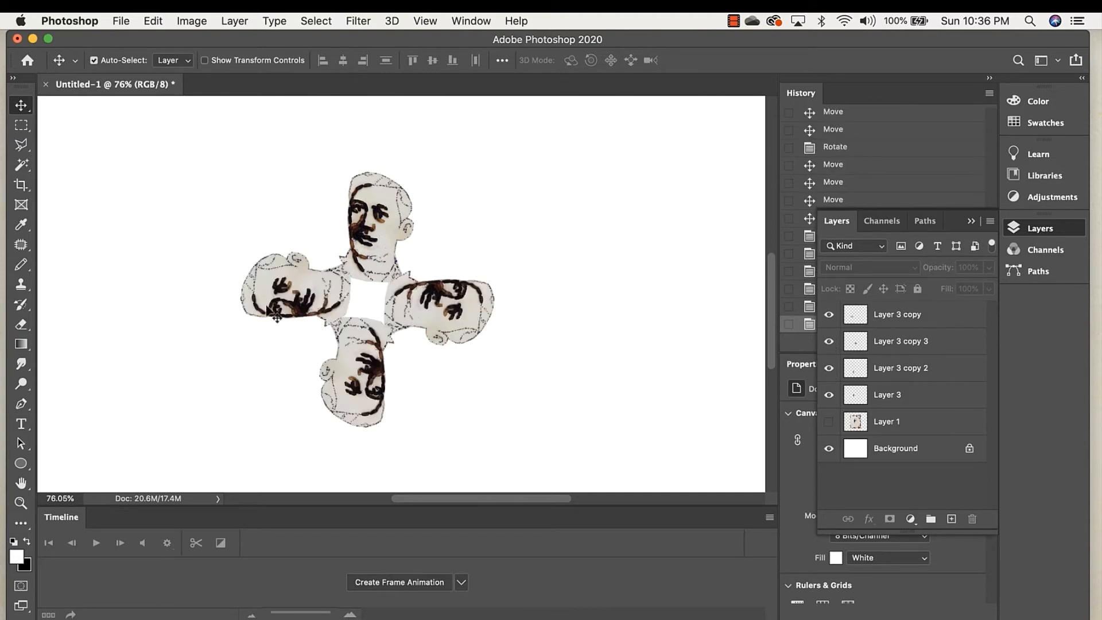
Step: Merge Layer 3 and its three copies into one layer and move the merged cross slightly up and left
left_click(899, 316)
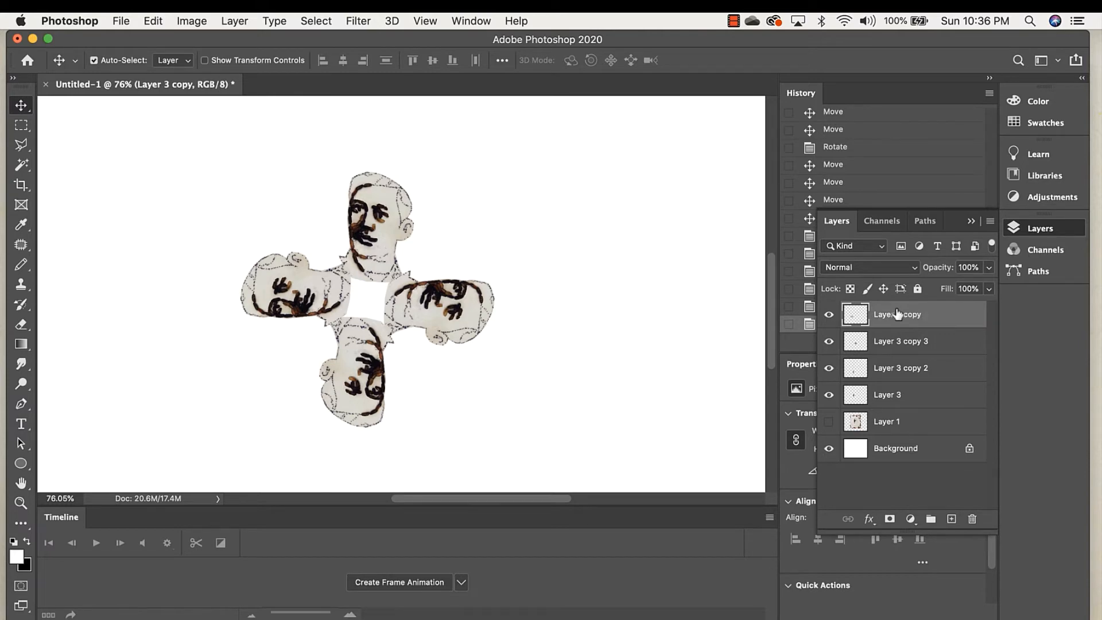
left_click(906, 398, "shift")
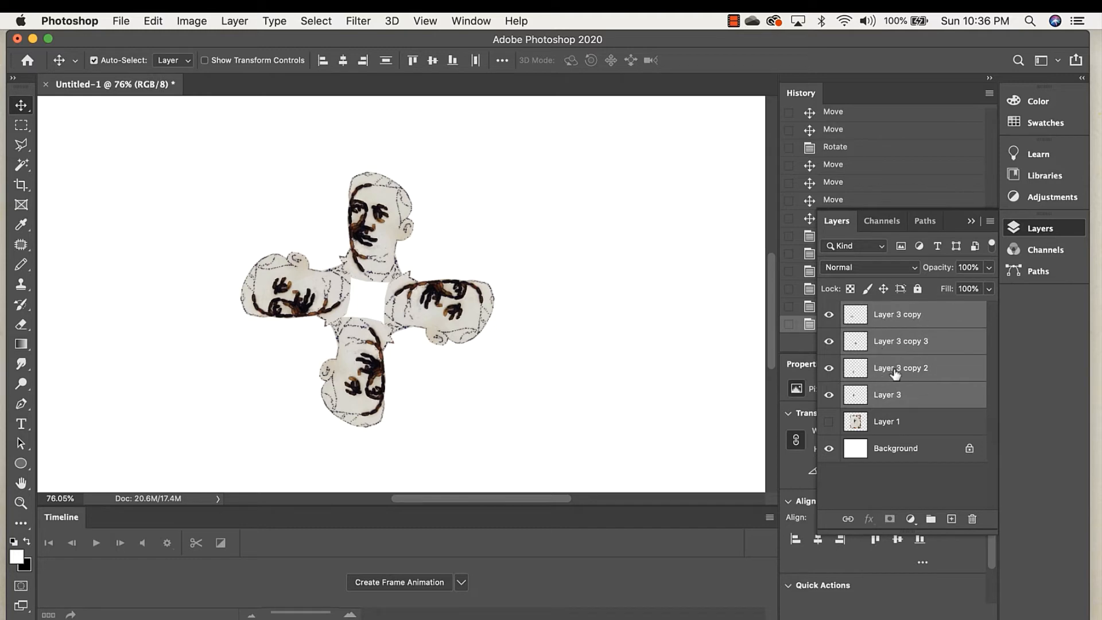
left_click(236, 22)
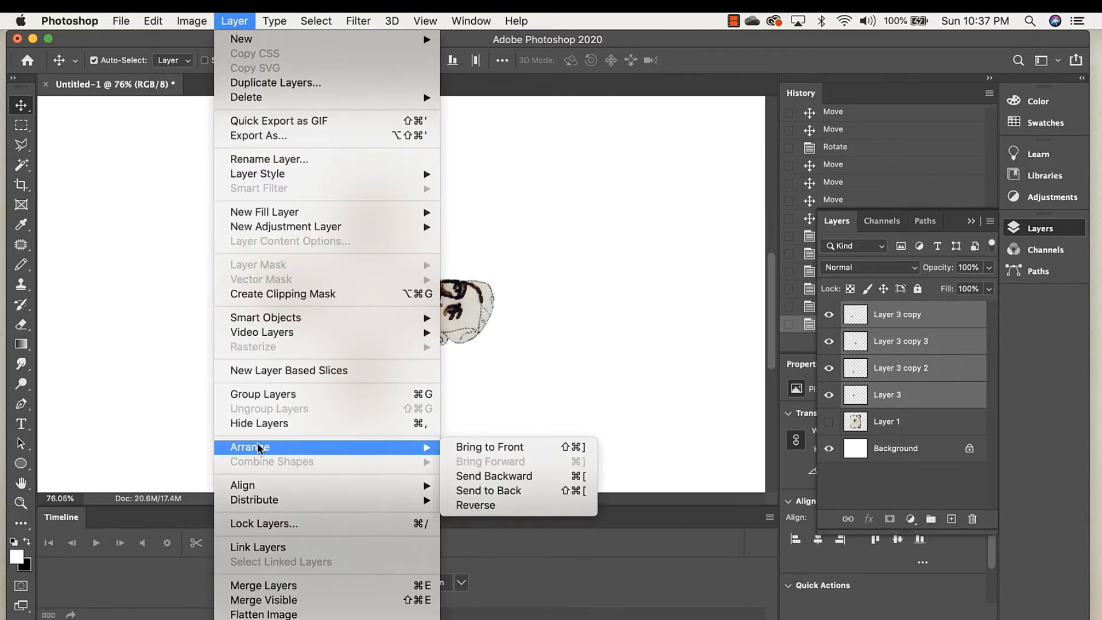
left_click(272, 585)
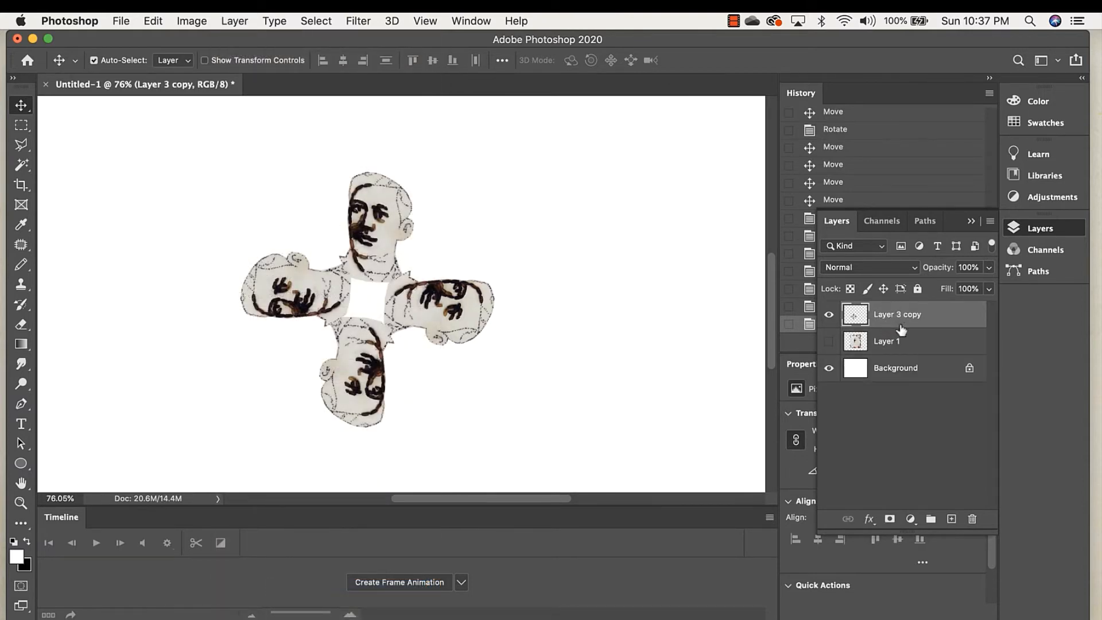
left_click_drag(370, 244, 325, 229)
Step: Rotate the merged portrait cross clockwise by about 44° so it forms an X shape
scroll(403, 273, "down", 2)
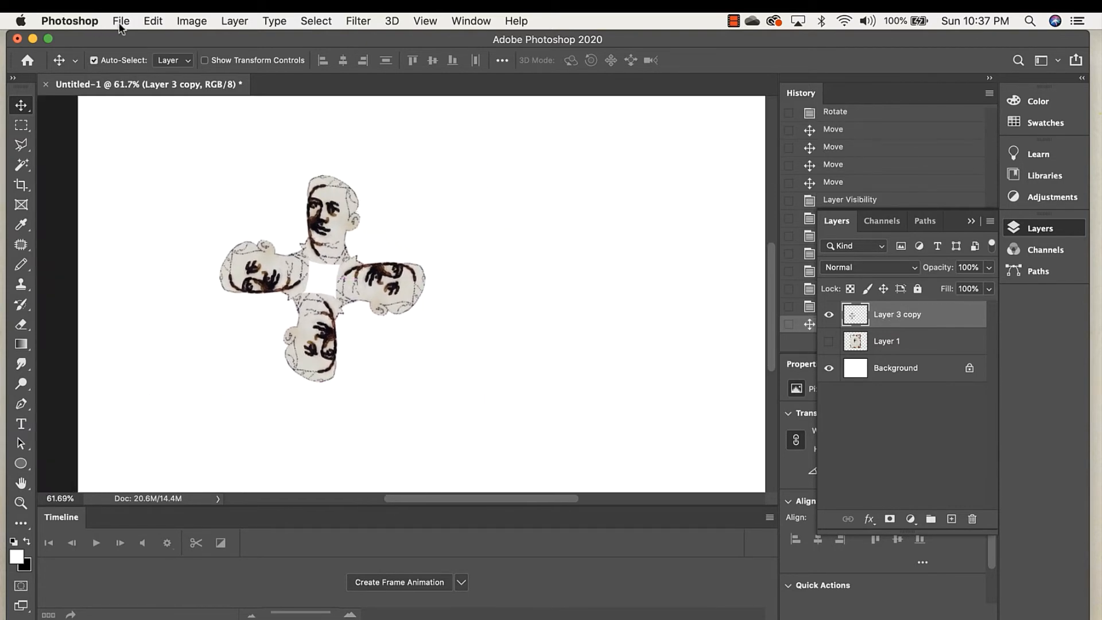
left_click(156, 20)
mouse_move(183, 376)
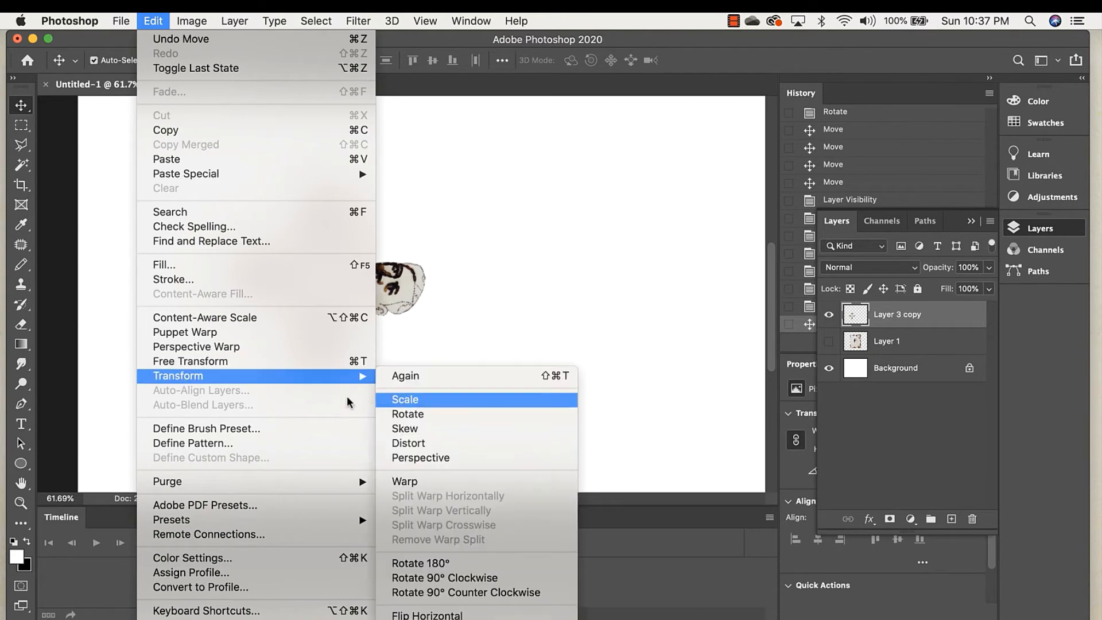
left_click(425, 414)
left_click_drag(425, 177, 453, 281)
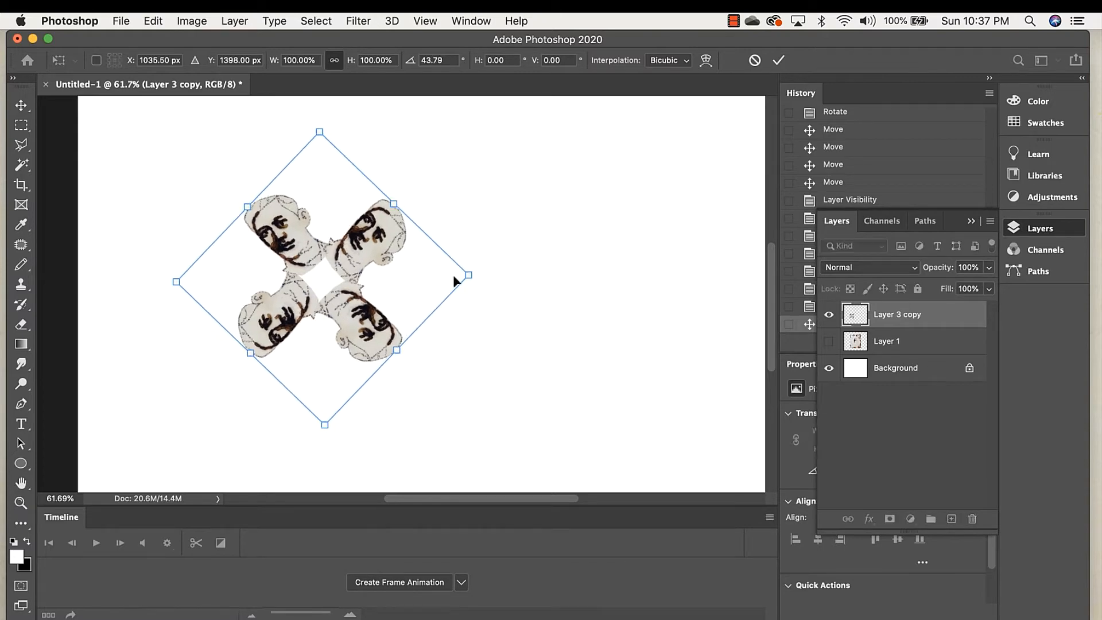
key("Return")
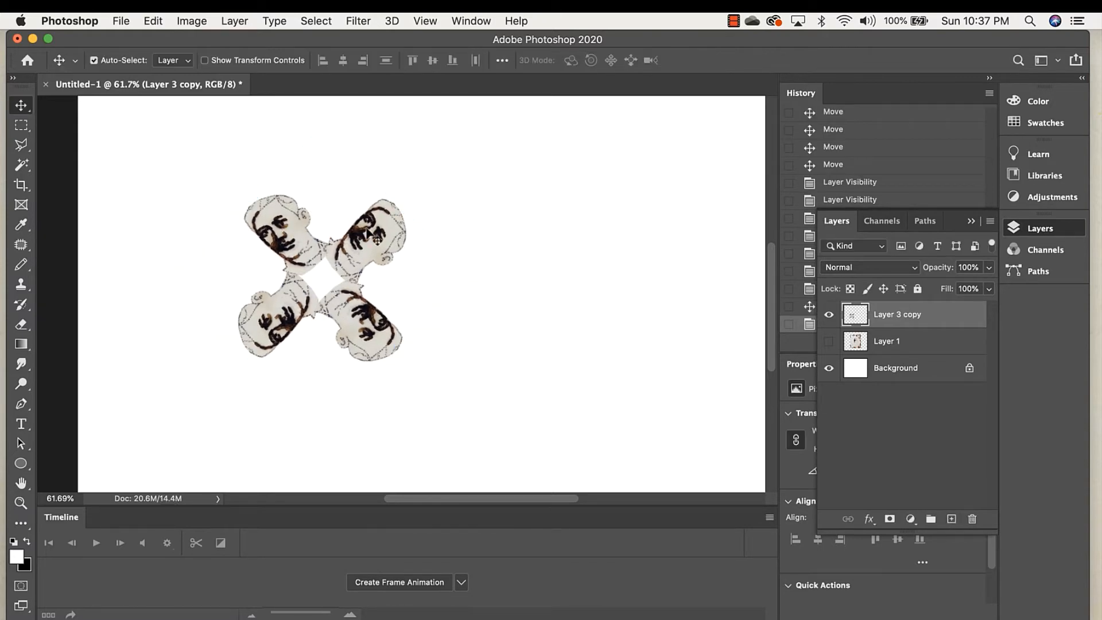
Step: Move the X-shaped portrait motif up and left on the canvas
left_click_drag(370, 251, 312, 216)
scroll(412, 264, "down", 4)
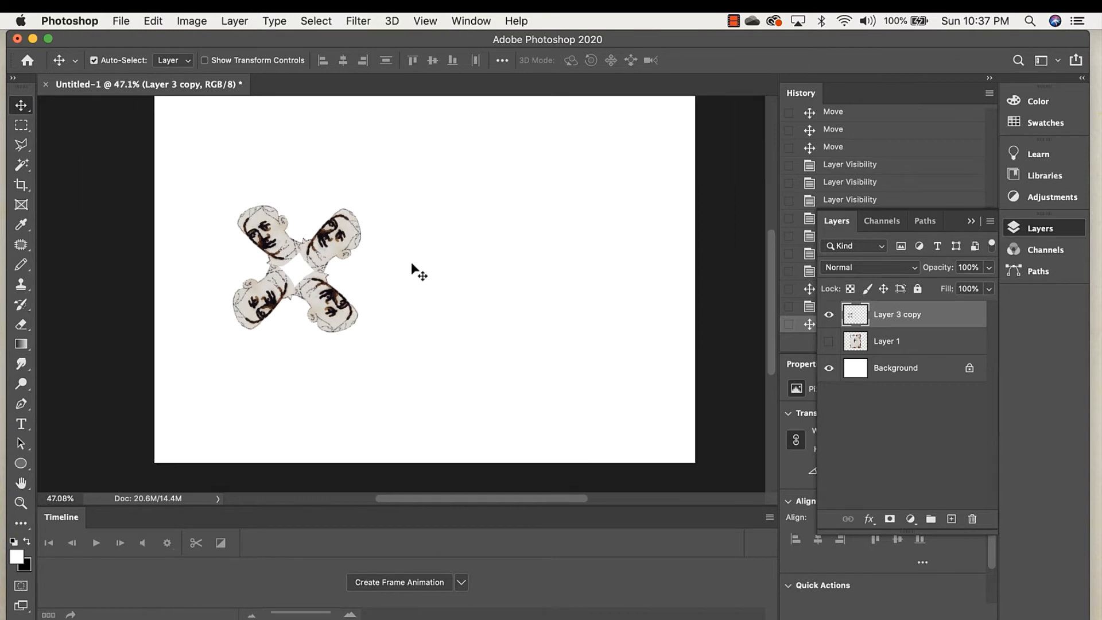
scroll(411, 264, "up", 2)
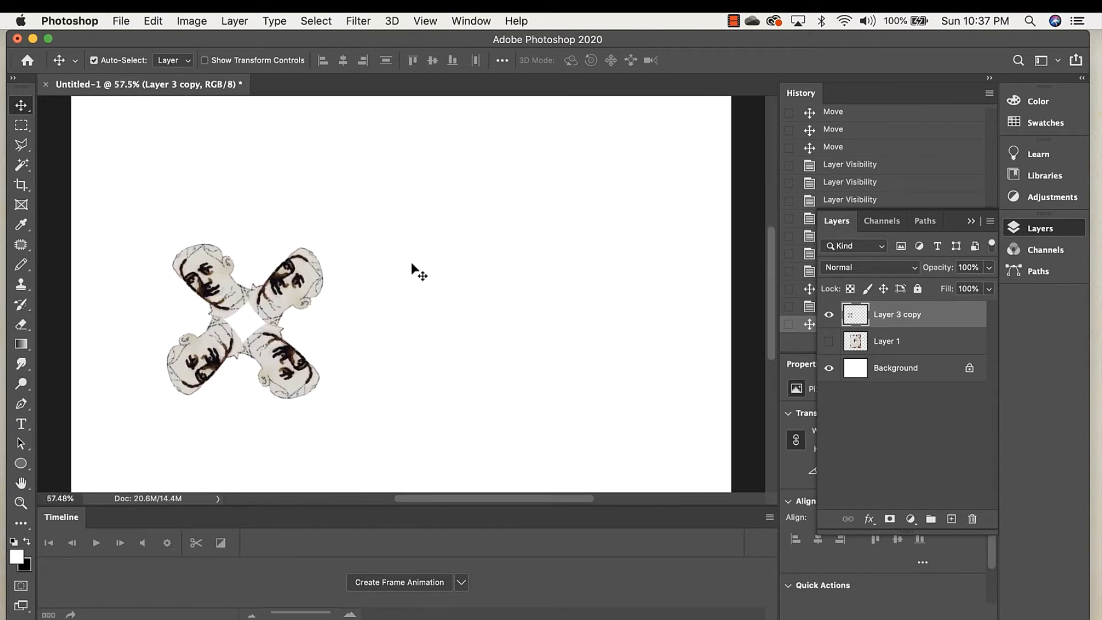
left_click_drag(273, 284, 294, 245)
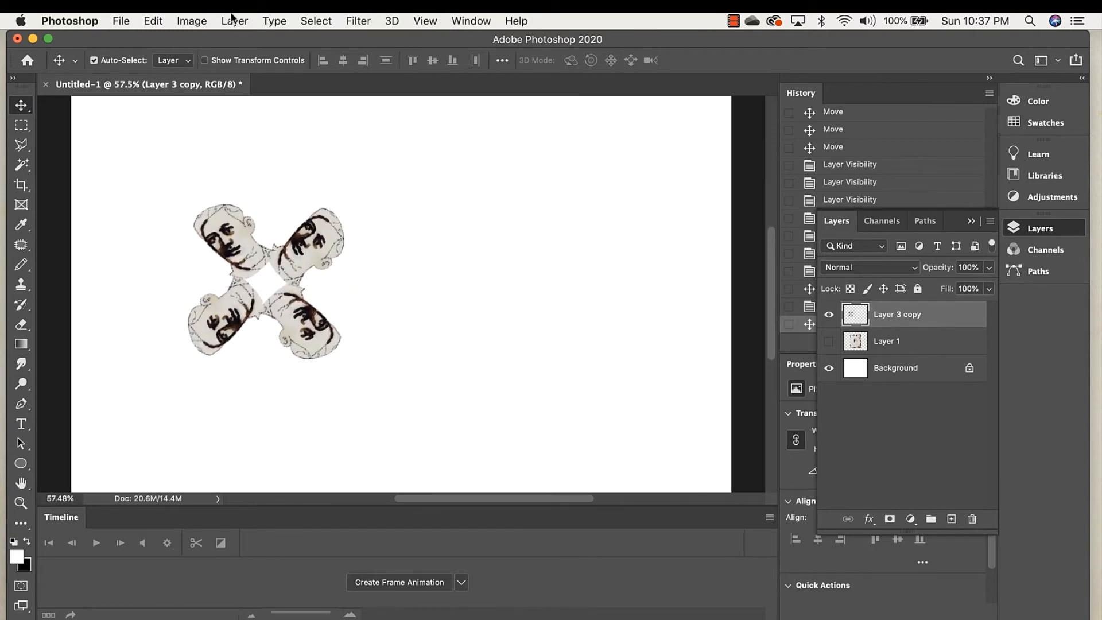
Step: Duplicate the merged motif as Layer 3 copy 2 and place the duplicate up and right of the first
left_click(228, 20)
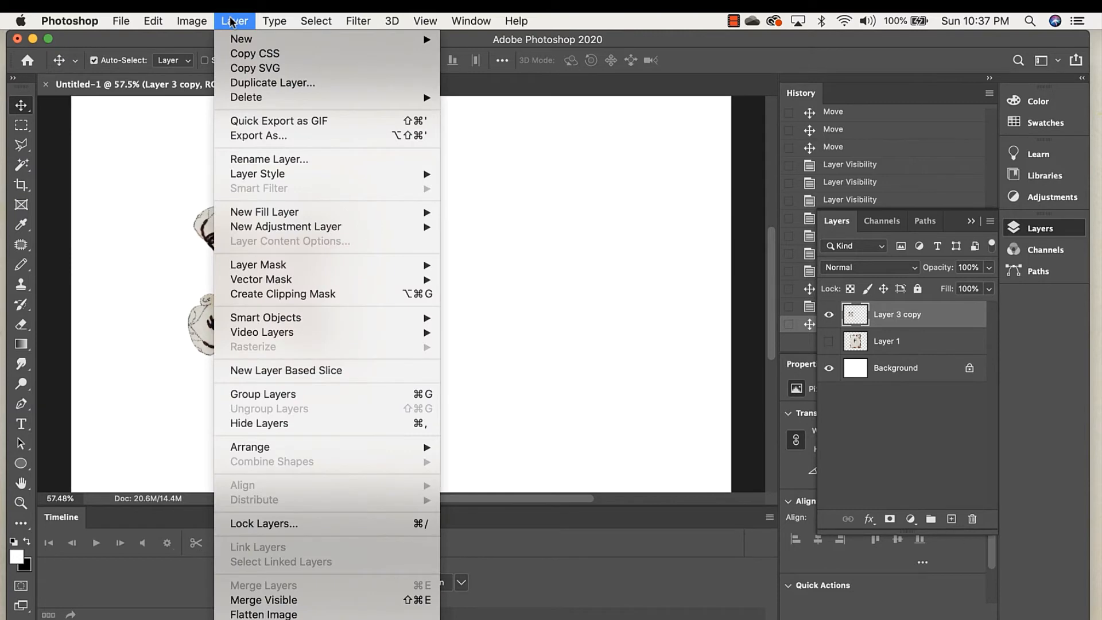
left_click(253, 83)
left_click(692, 276)
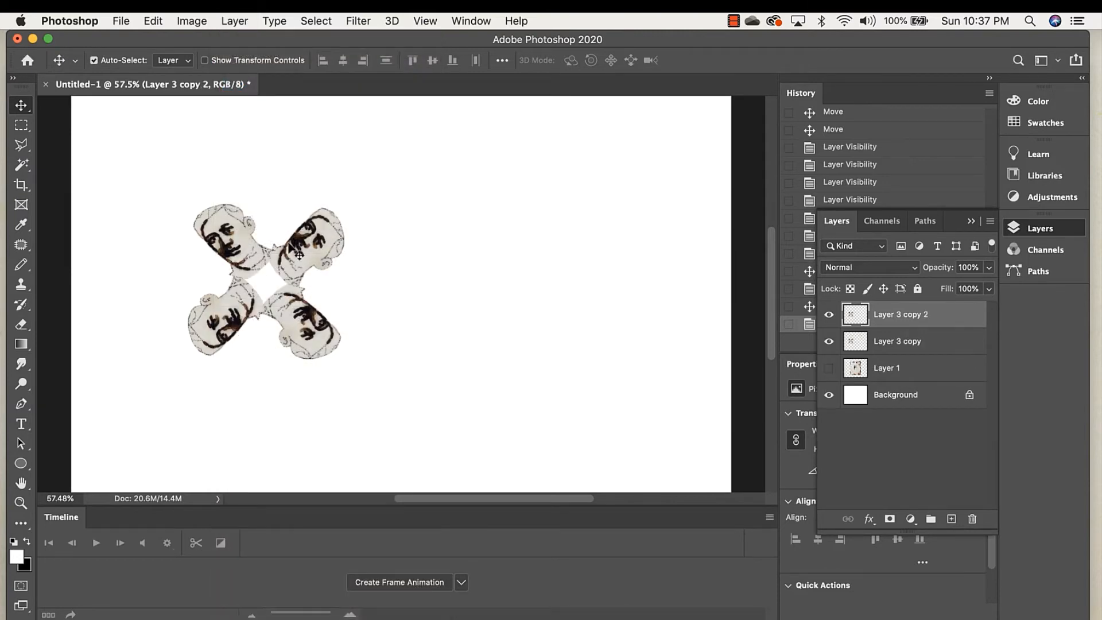
left_click_drag(298, 253, 438, 211)
Step: Duplicate Layer 3 copy 2 as Layer 3 copy 3 and place the new motif down and to its right
left_click(199, 18)
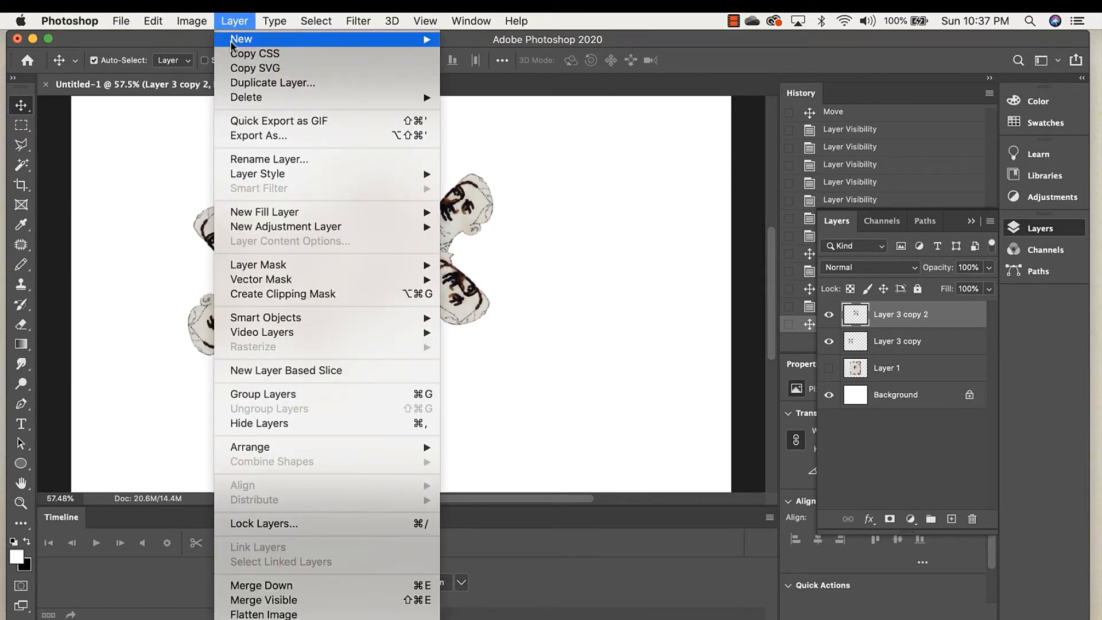
mouse_move(234, 22)
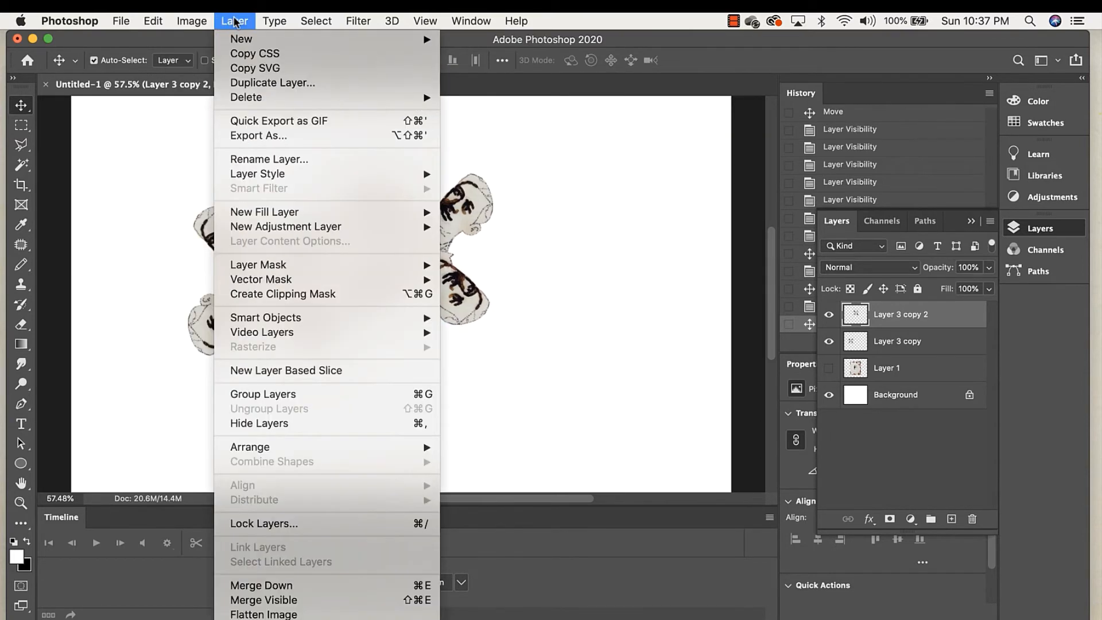
left_click(249, 84)
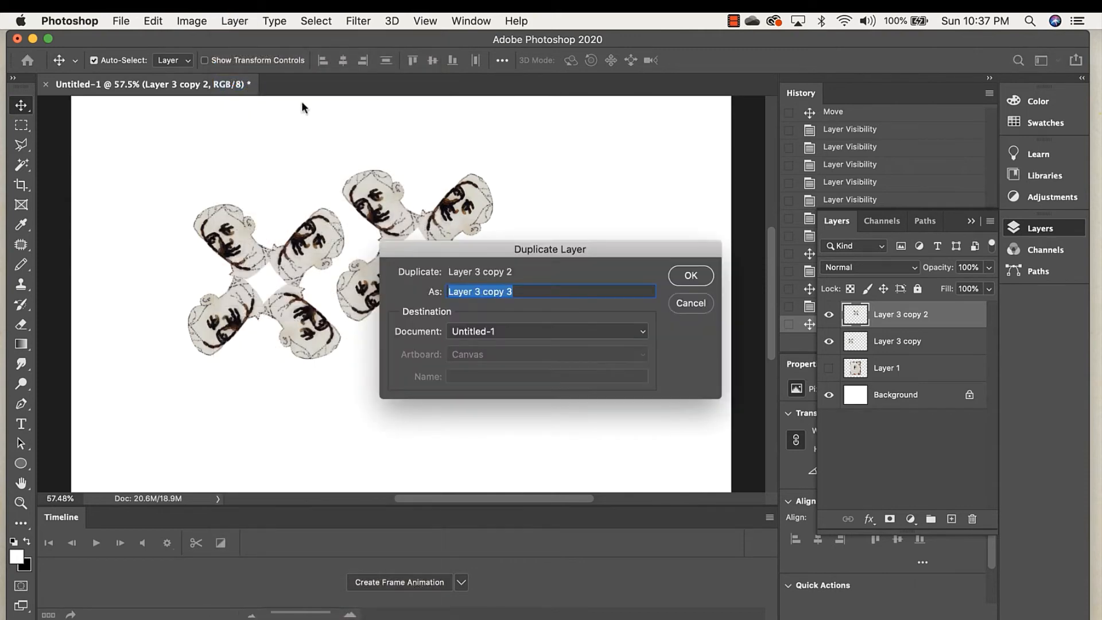
left_click(692, 276)
left_click_drag(459, 218, 591, 280)
Step: Duplicate Layer 3 copy 3 as Layer 3 copy 4 and place the new motif below the first two motifs
left_click(239, 21)
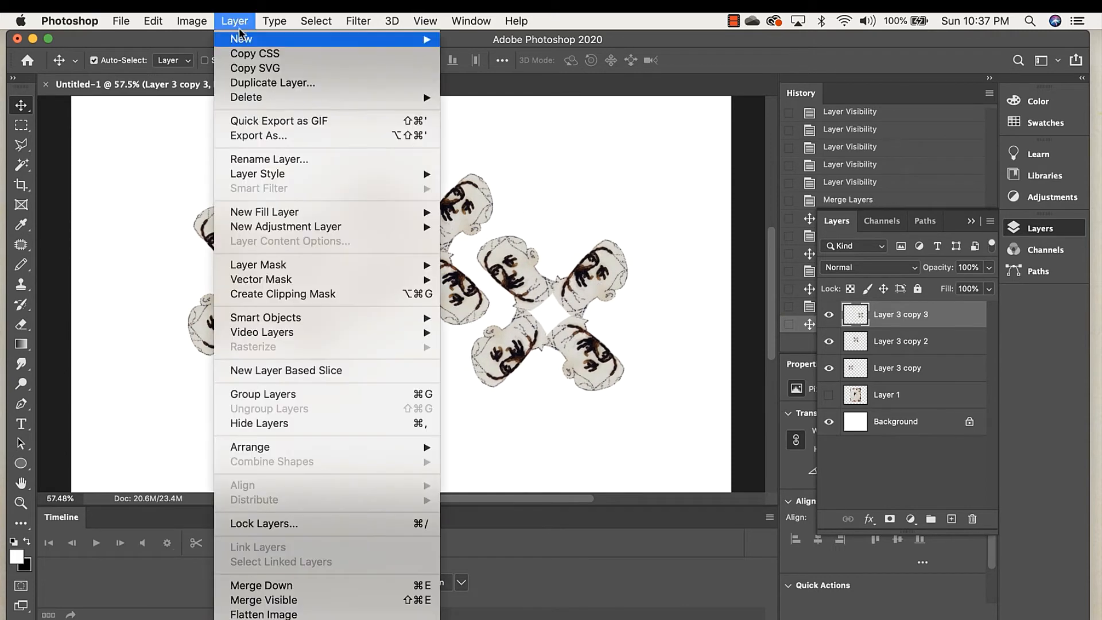
left_click(260, 82)
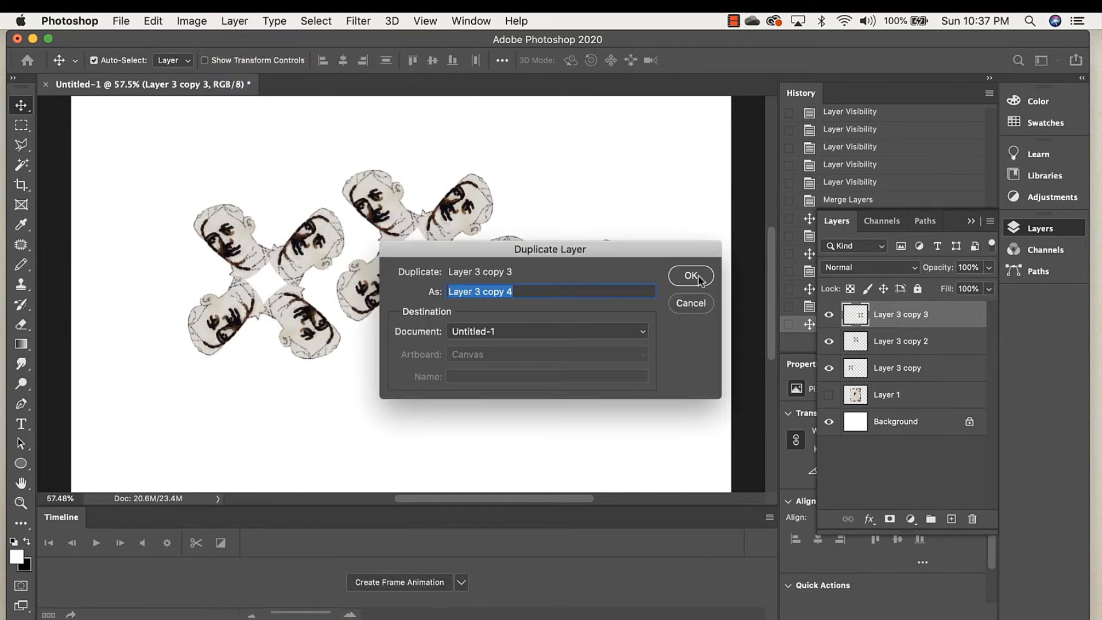
left_click(691, 275)
left_click_drag(592, 281, 348, 389)
Step: Reposition the separate X-shaped motifs into a loose two-by-two grid on the left part of the canvas
left_click_drag(294, 248, 265, 213)
left_click_drag(574, 287, 612, 218)
left_click(352, 390)
left_click_drag(352, 391, 281, 379)
left_click_drag(620, 217, 441, 390)
left_click(553, 253)
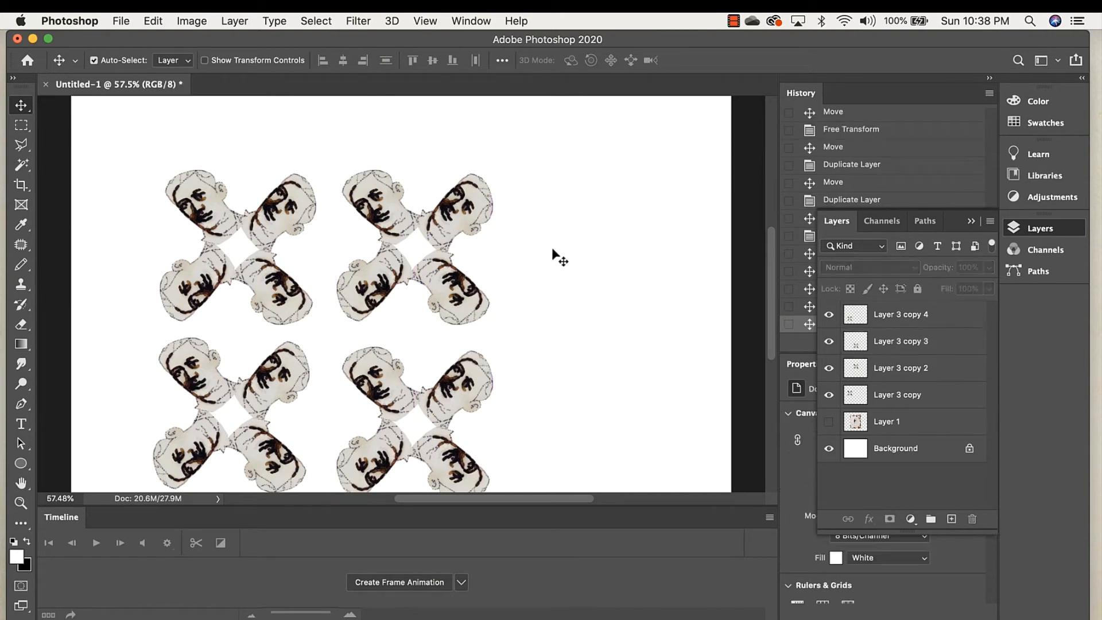
Step: Merge the four motif layers, from Layer 3 copy 4 down to Layer 3 copy, into one layer
left_click(907, 315)
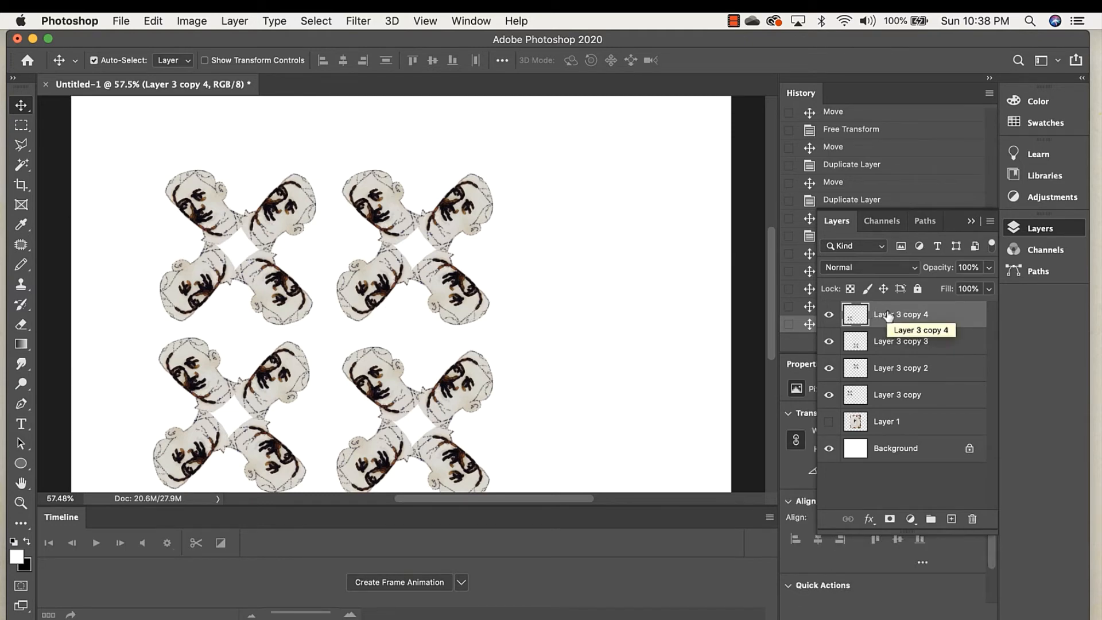
left_click(905, 396, "shift")
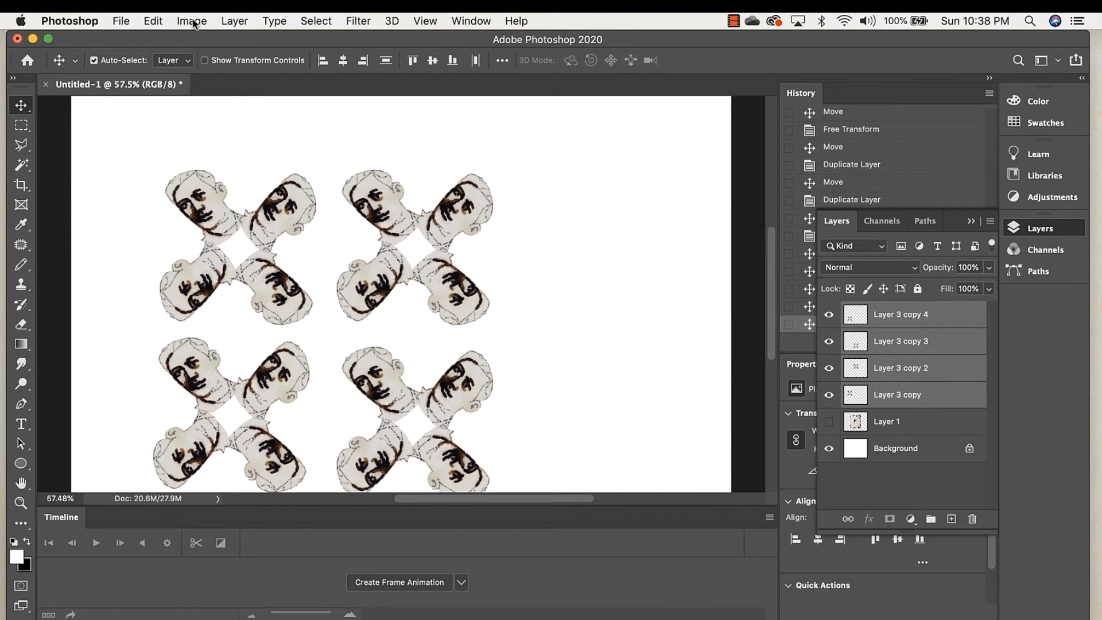
left_click(231, 17)
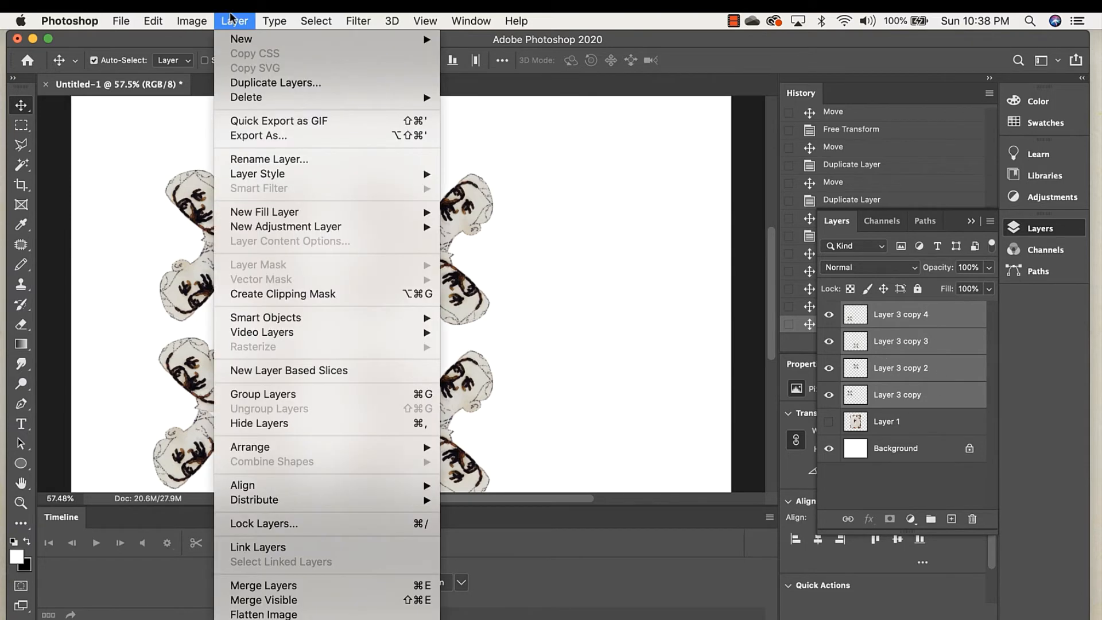
left_click(285, 585)
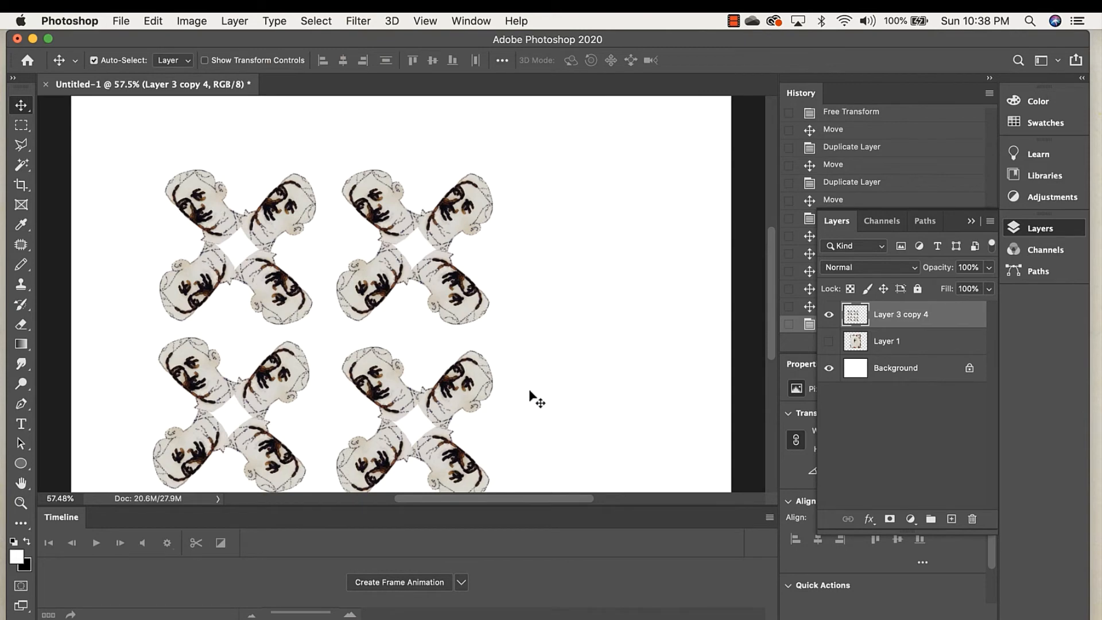
Step: Move the merged two-by-two block of motifs toward the upper-left corner of the canvas
scroll(517, 401, "down", 2)
scroll(515, 405, "down", 1)
left_click_drag(446, 292, 388, 208)
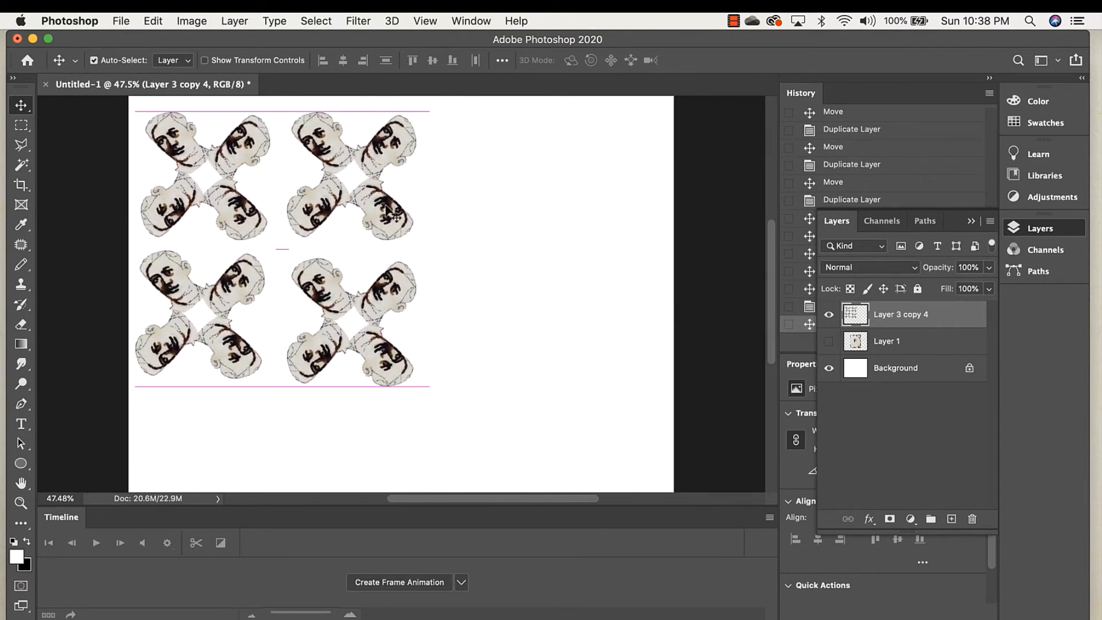
Step: Duplicate the merged block as Layer 3 copy 5 and place the duplicate directly to its right
left_click(234, 21)
left_click(245, 85)
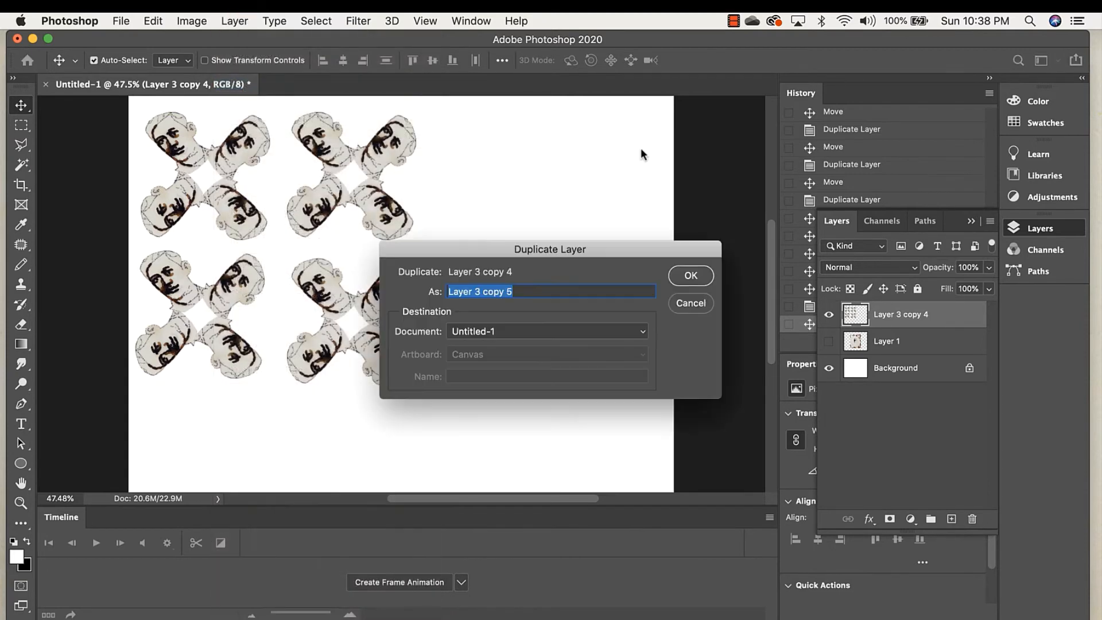
left_click(693, 279)
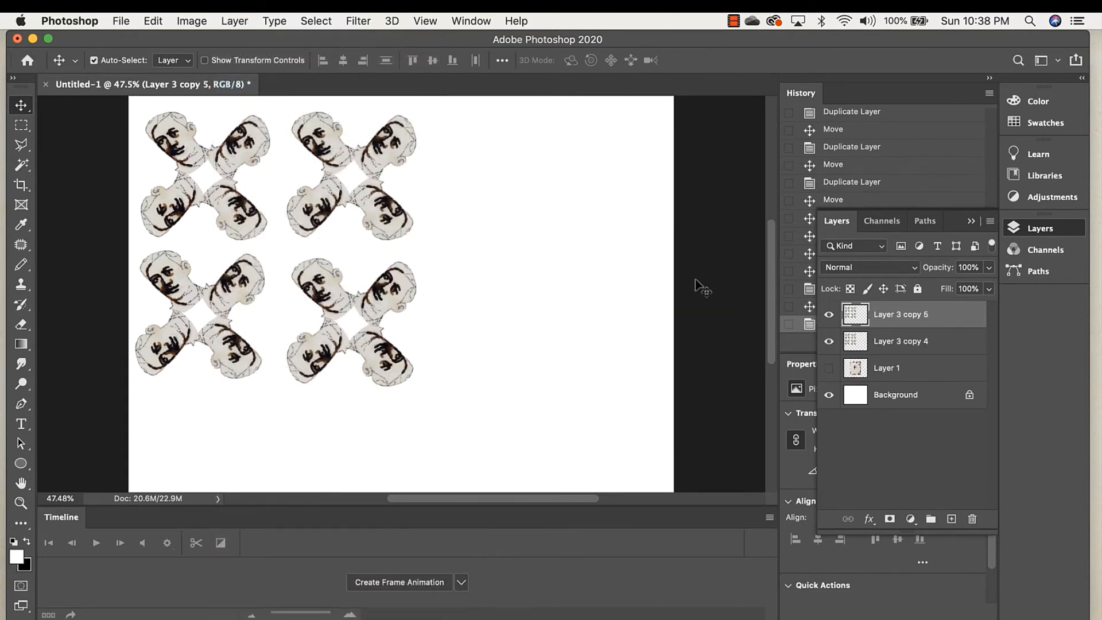
left_click_drag(375, 207, 647, 204)
Step: Nudge the left block slightly up and left against the canvas edge, and shift the right block slightly left toward it
left_click_drag(385, 211, 372, 204)
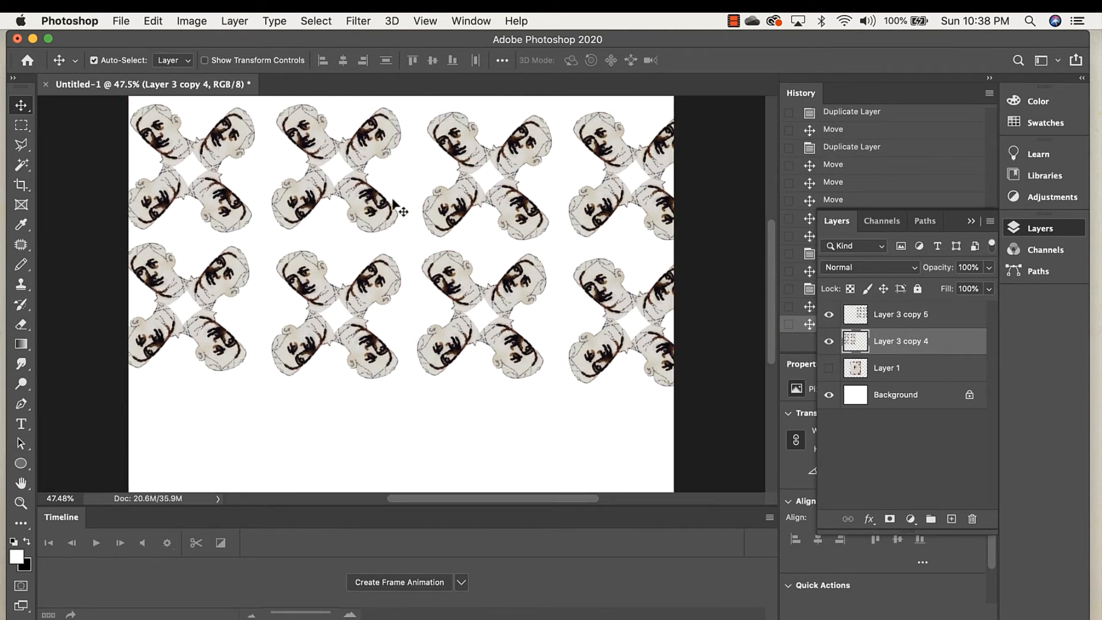
left_click_drag(512, 211, 505, 211)
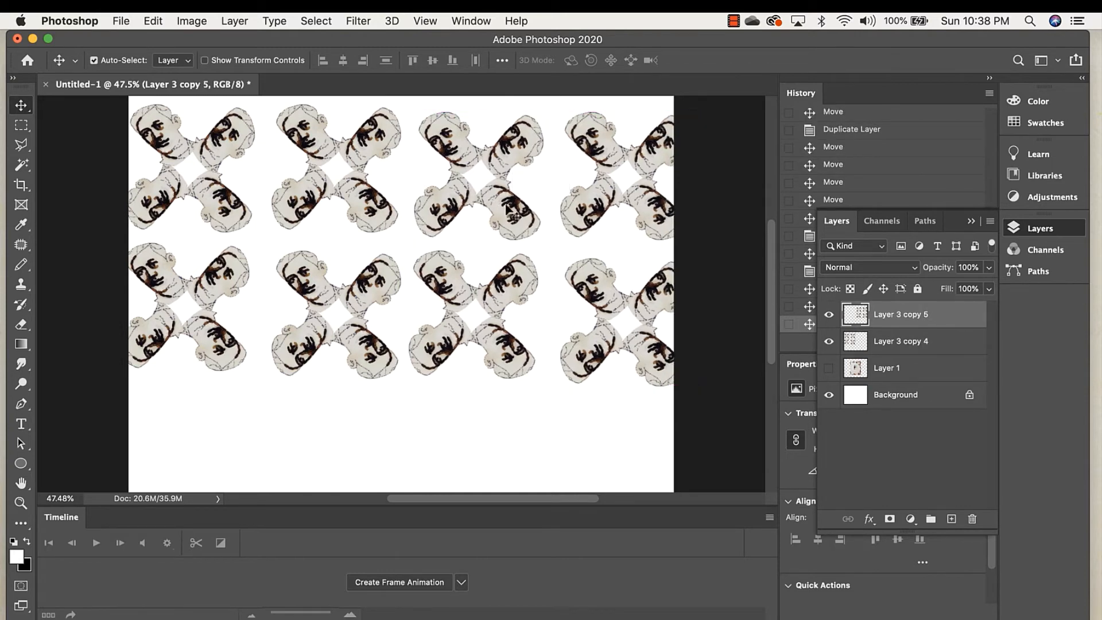
left_click(315, 451)
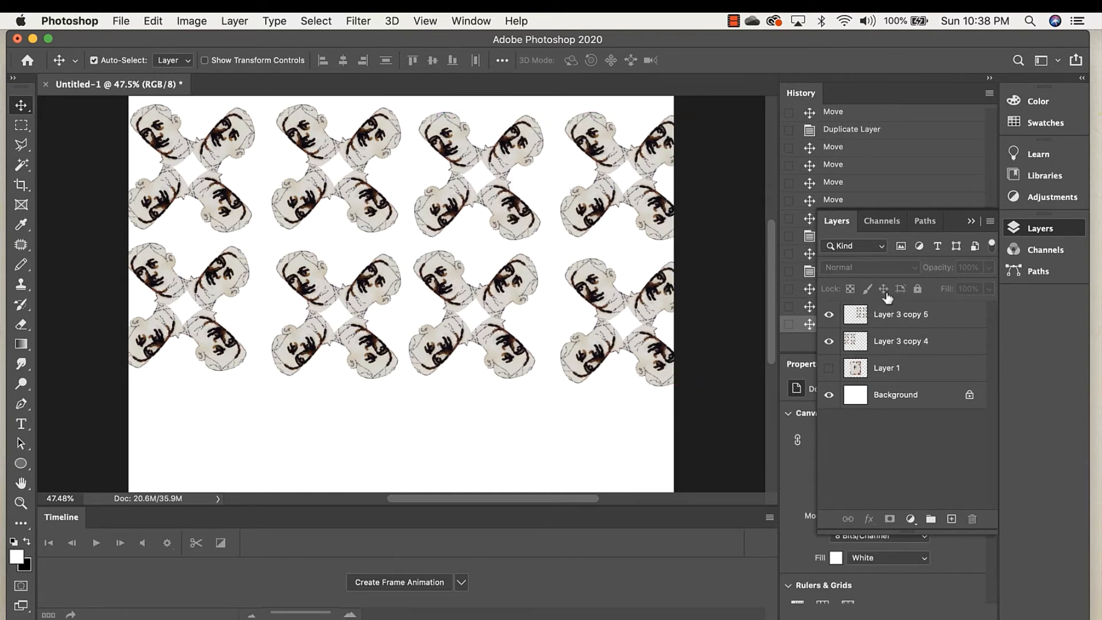
Step: Merge Layer 3 copy 5 and Layer 3 copy 4 into a single layer
left_click(906, 322)
left_click(911, 343, "shift")
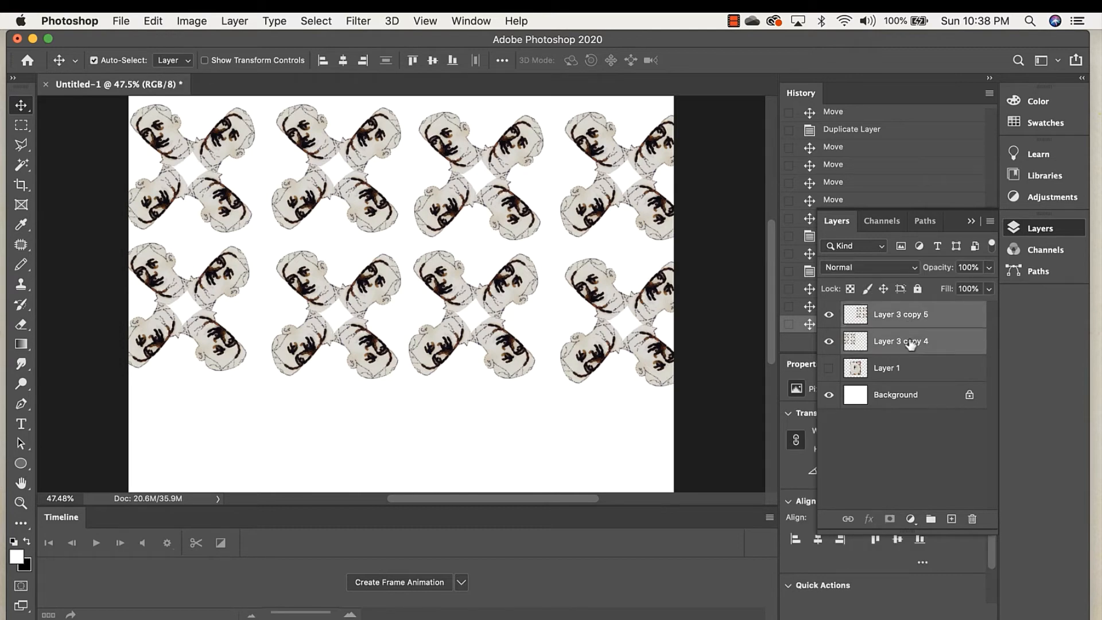
left_click(238, 20)
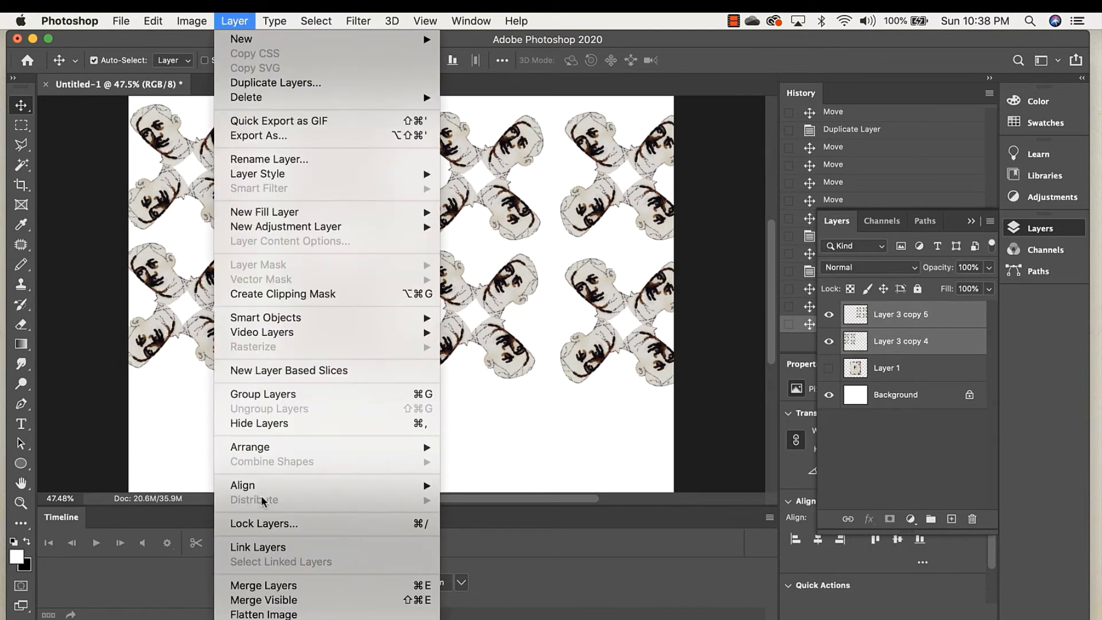
left_click(274, 586)
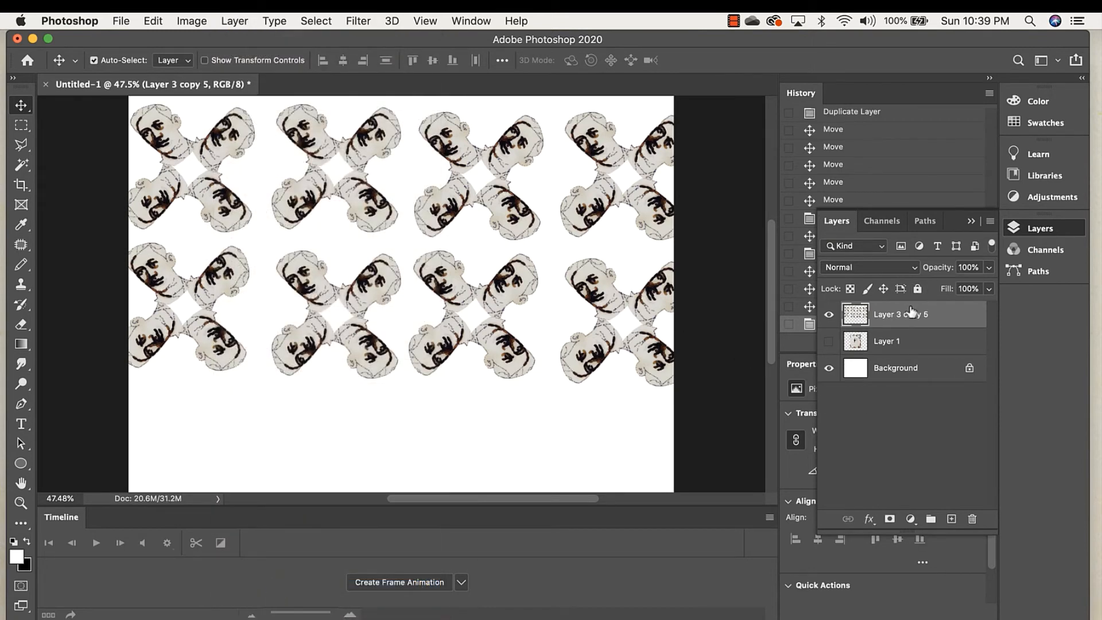
Step: Duplicate the merged pattern as Layer 3 copy 6 and place the duplicate below the existing rows to fill the canvas
left_click(244, 19)
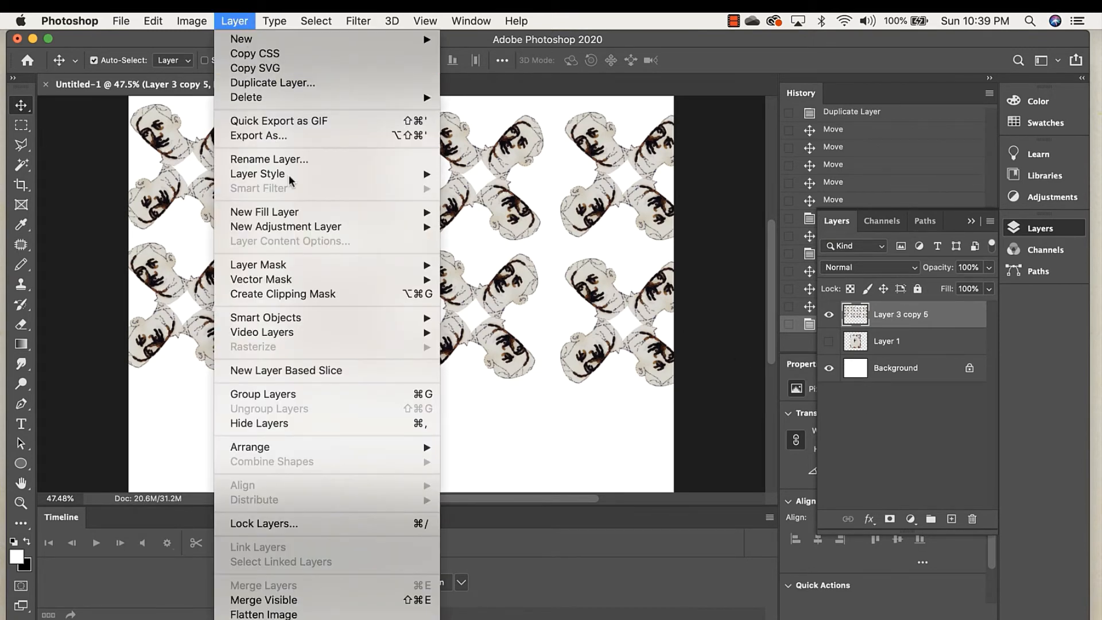
left_click(293, 83)
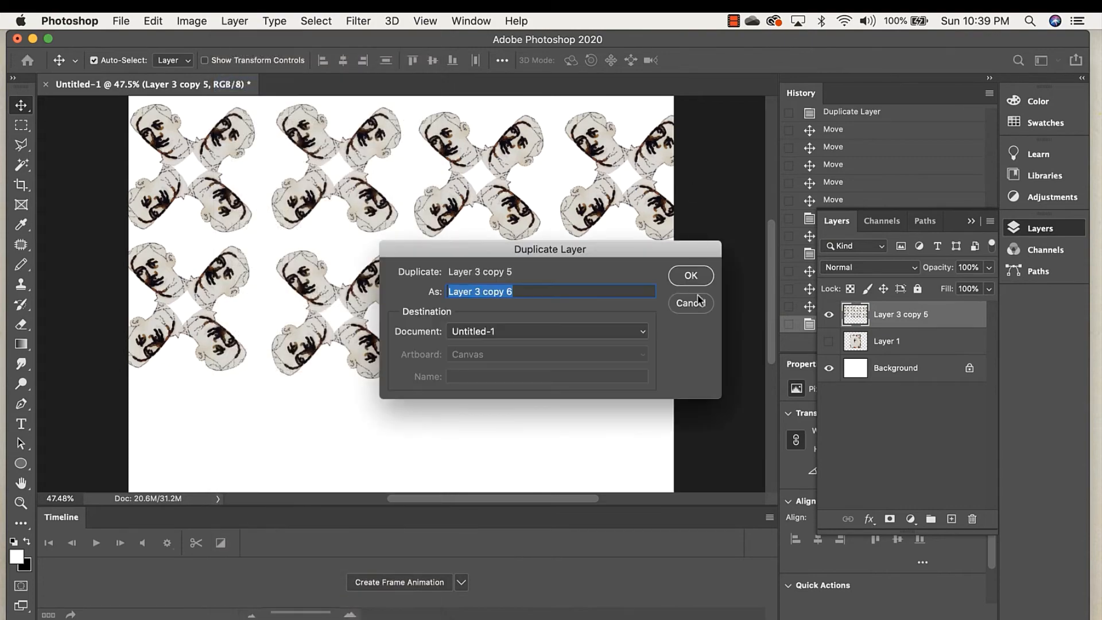
left_click(691, 276)
left_click_drag(513, 220, 504, 452)
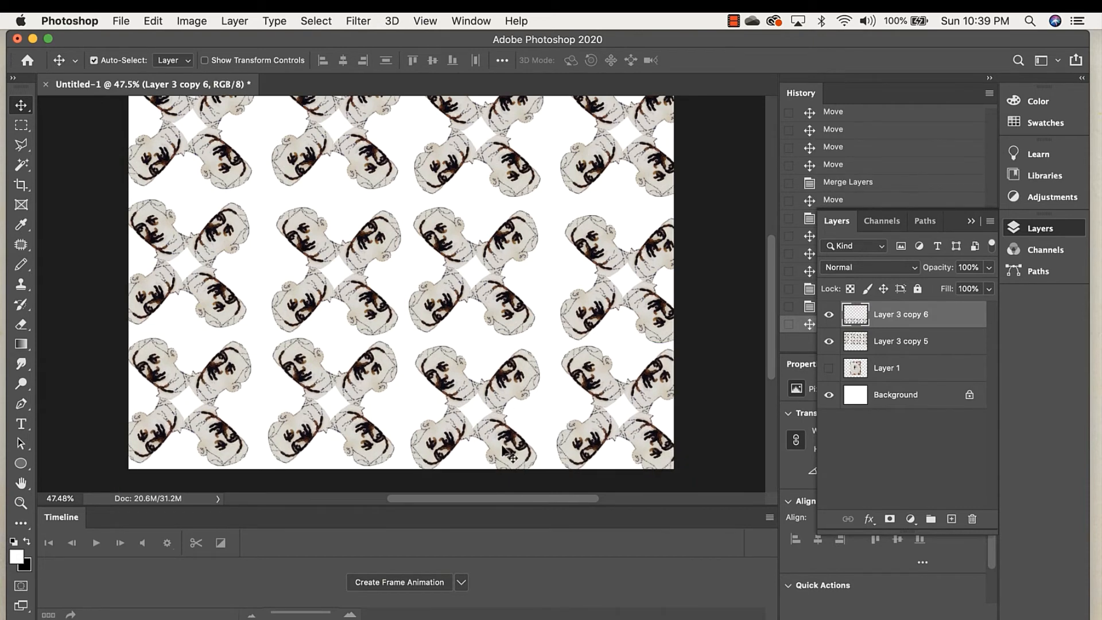
Step: Shift the upper pattern block and the lower pattern block slightly upward on the canvas
scroll(643, 330, "down", 2)
scroll(643, 331, "down", 1)
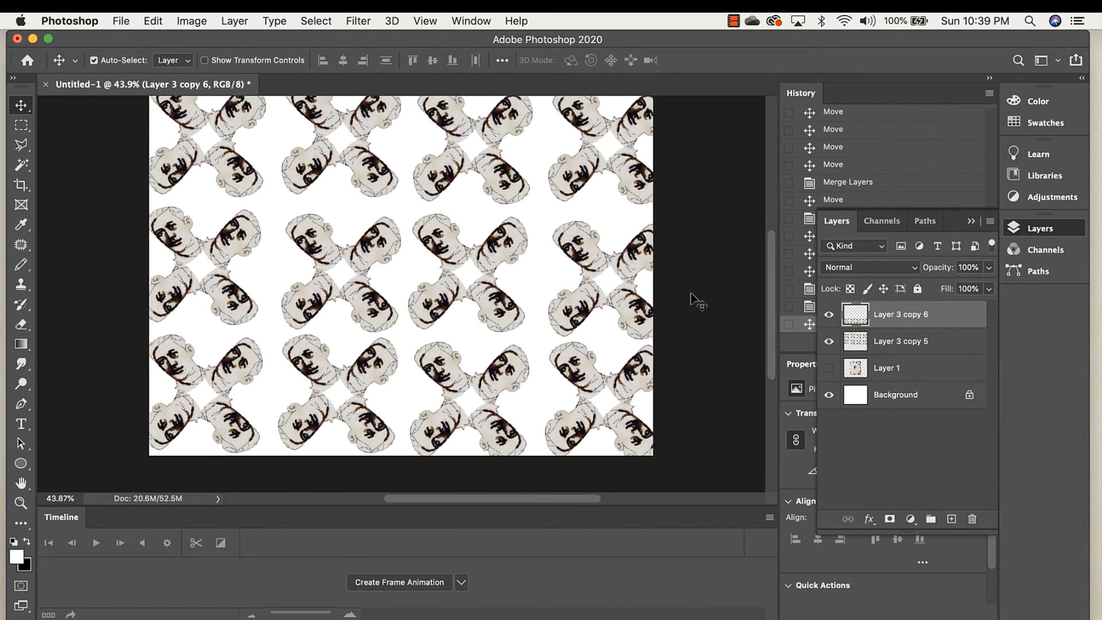
scroll(714, 316, "up", 5)
scroll(715, 313, "down", 6)
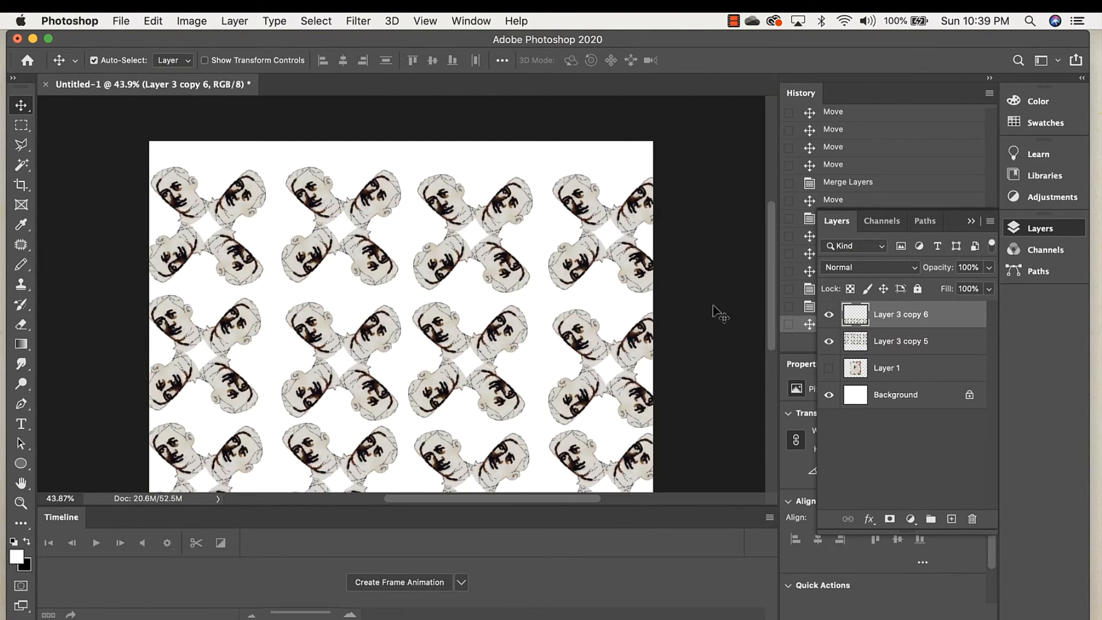
scroll(714, 313, "up", 3)
scroll(707, 305, "down", 2)
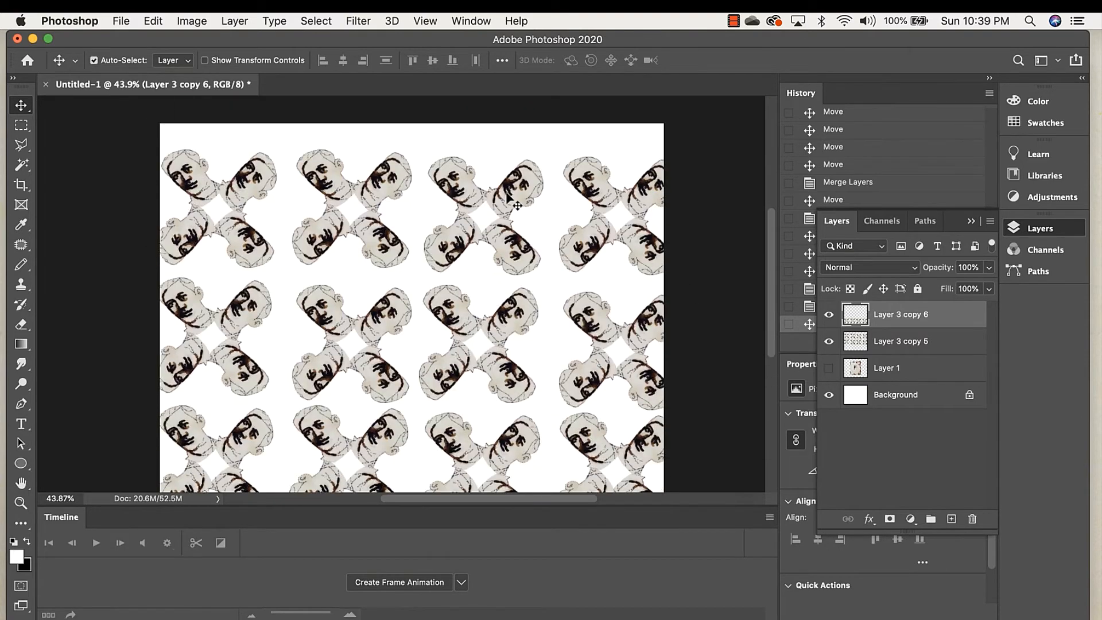
left_click_drag(510, 195, 506, 180)
left_click_drag(588, 441, 586, 427)
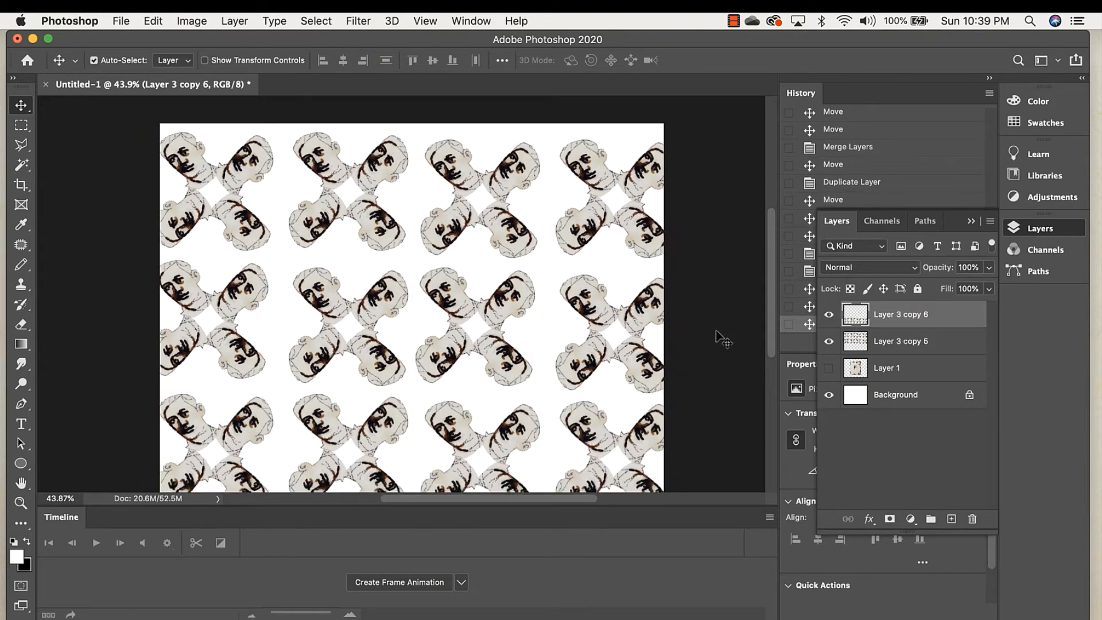
Step: Move Layer 3 copy 5 above Layer 3 copy 6, and show Layer 1 and bring it to the top of the layer stack
scroll(718, 338, "down", 2)
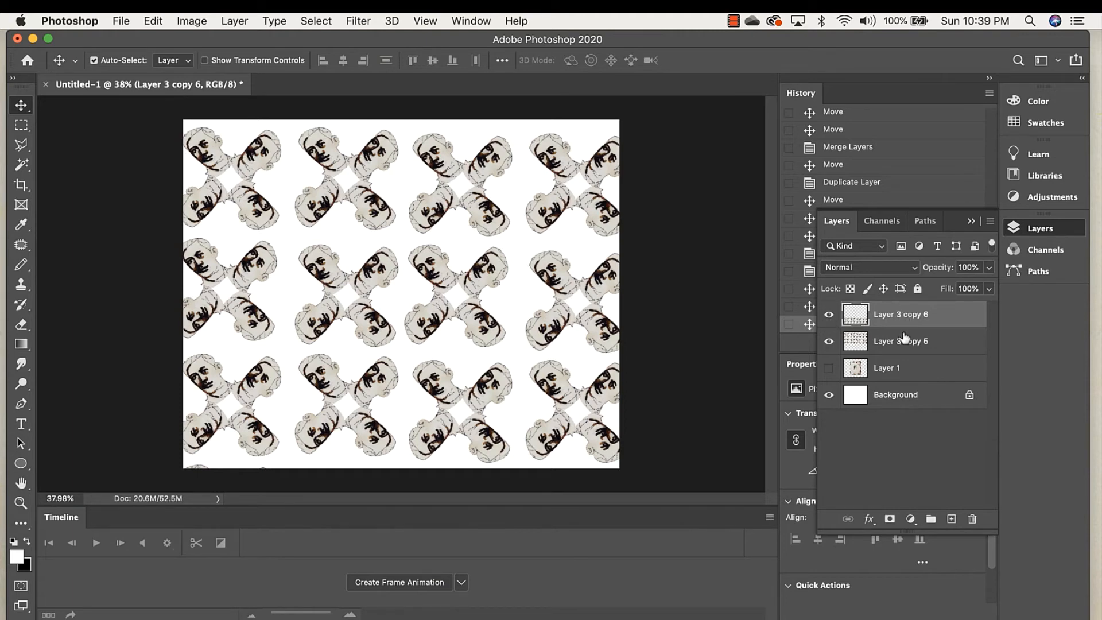
left_click_drag(905, 342, 905, 308)
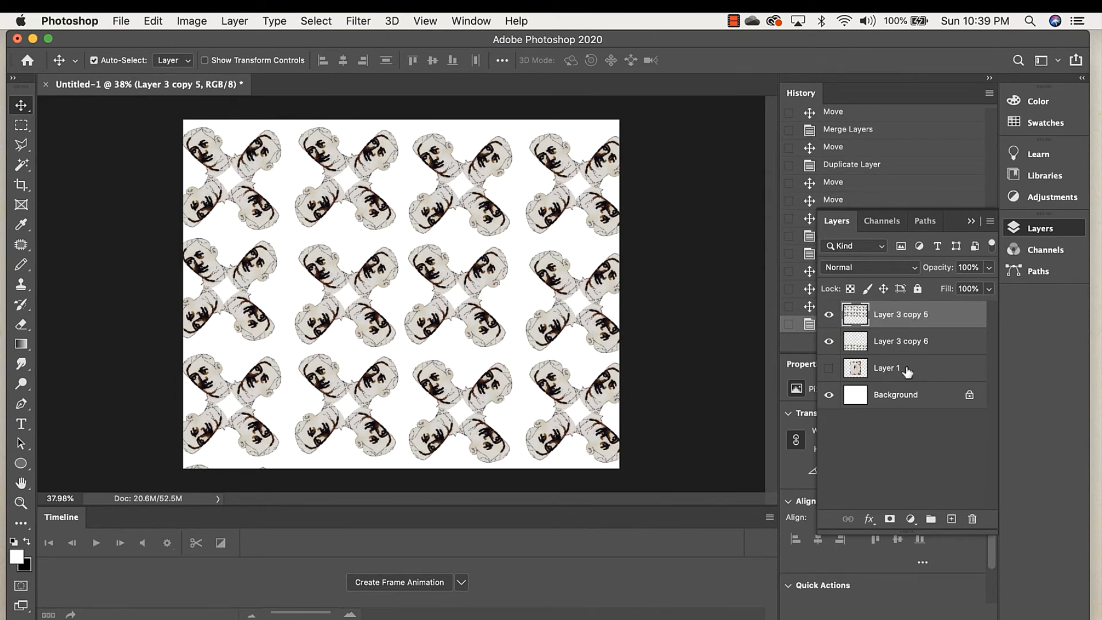
left_click(906, 370)
left_click(829, 370)
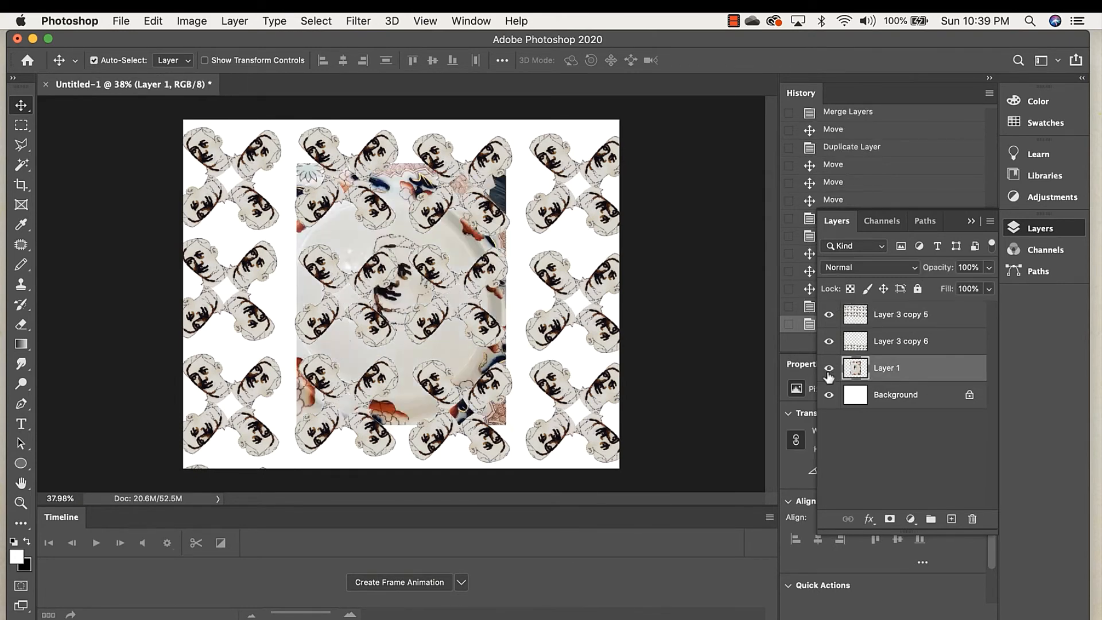
left_click_drag(921, 372, 919, 310)
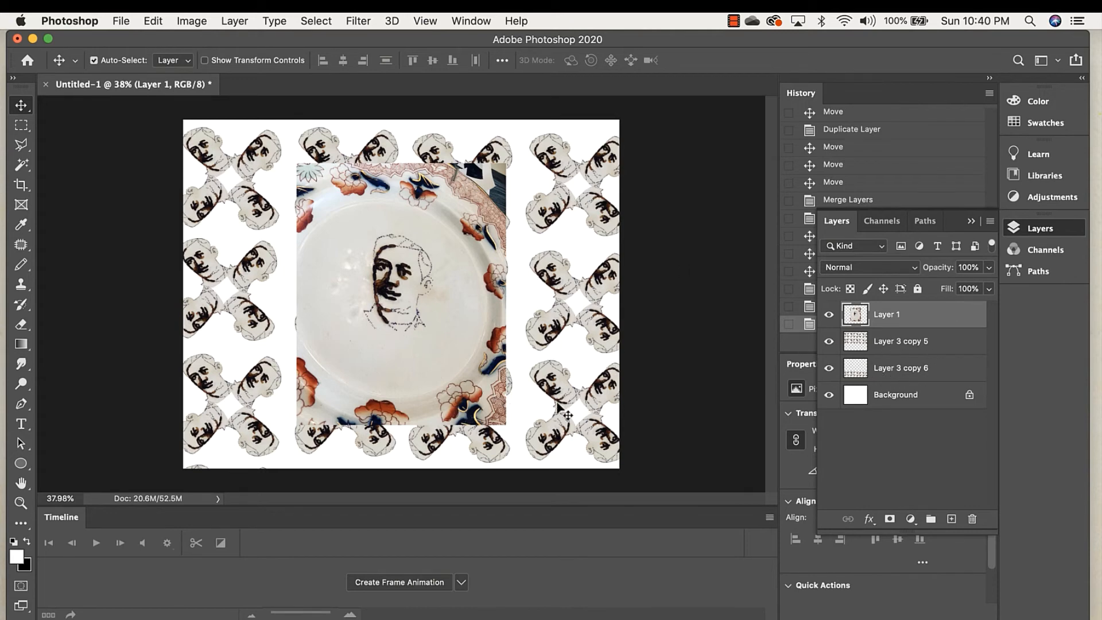
Step: Hide Layer 1 and add a new empty layer directly above the Background layer
left_click(829, 315)
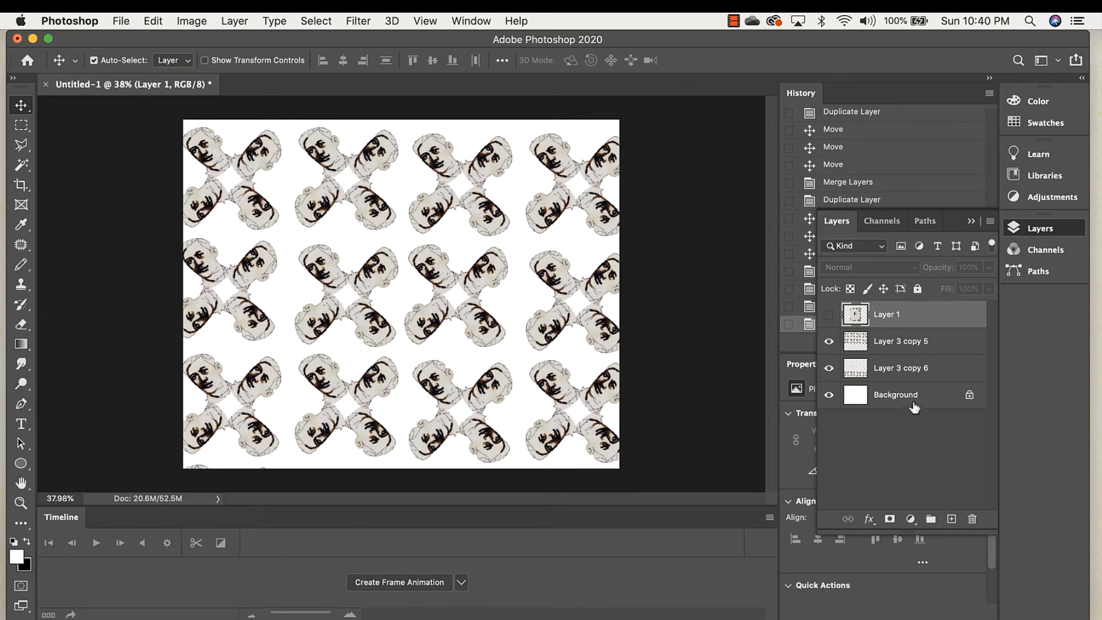
left_click(950, 519)
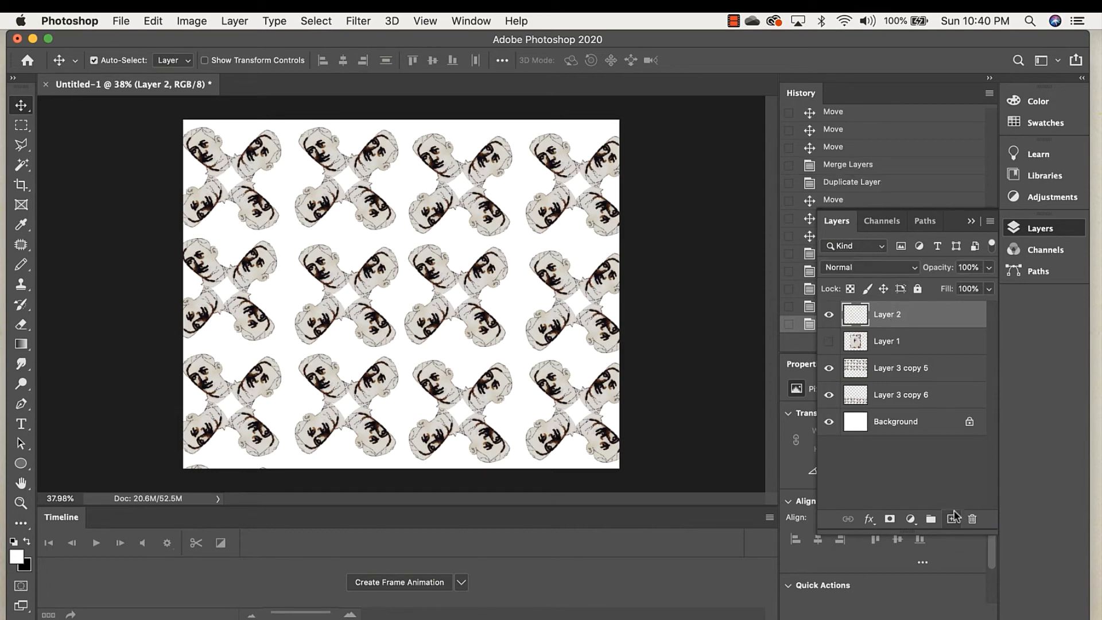
left_click_drag(904, 317, 895, 413)
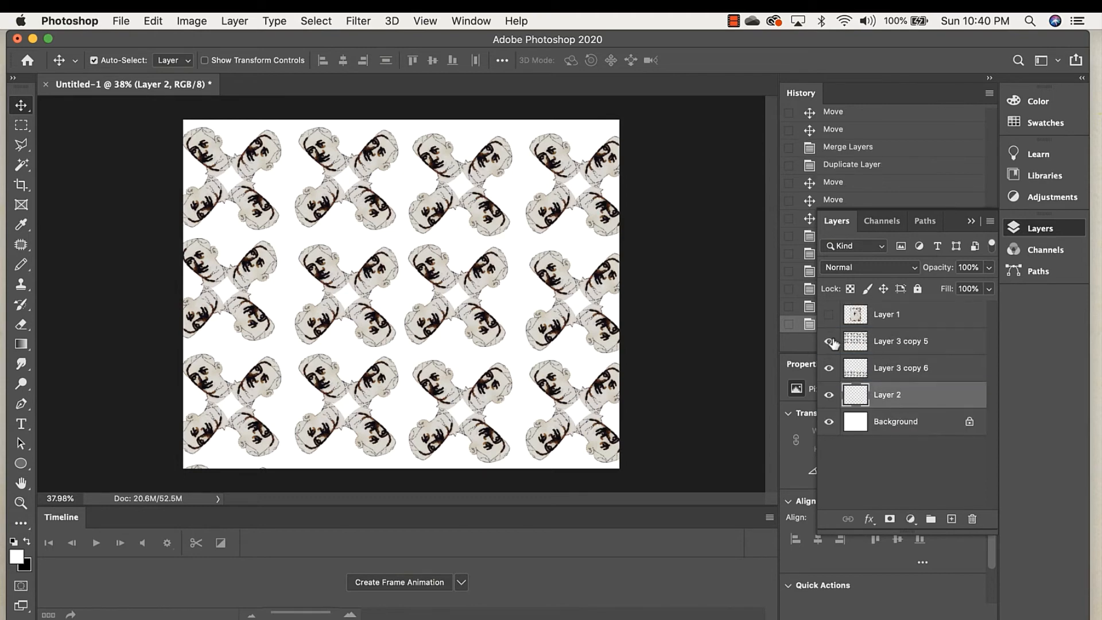
Step: Hide Layer 3 copy 5 and Layer 3 copy 6, and set the foreground color to tan #a08a5b
left_click(830, 342)
left_click(829, 369)
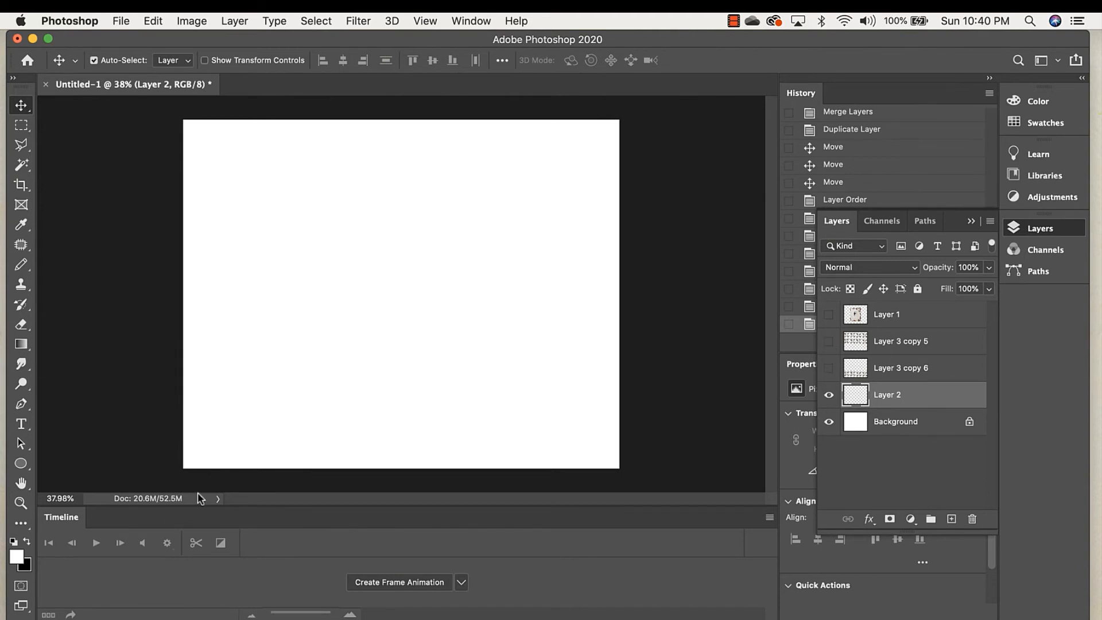
left_click(17, 557)
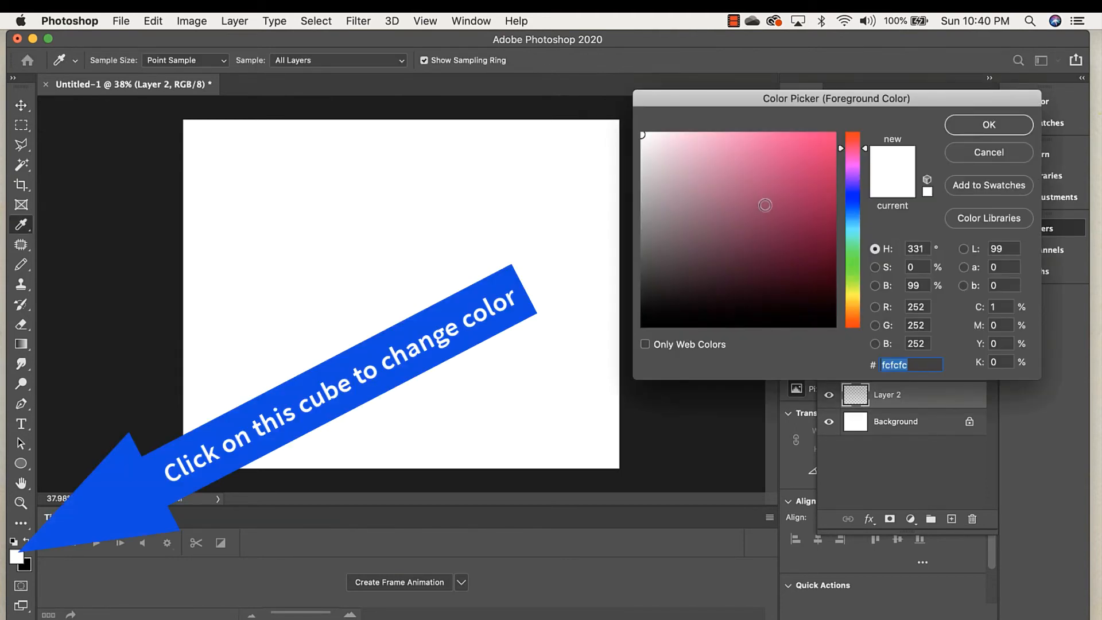
left_click(760, 167)
left_click(720, 202)
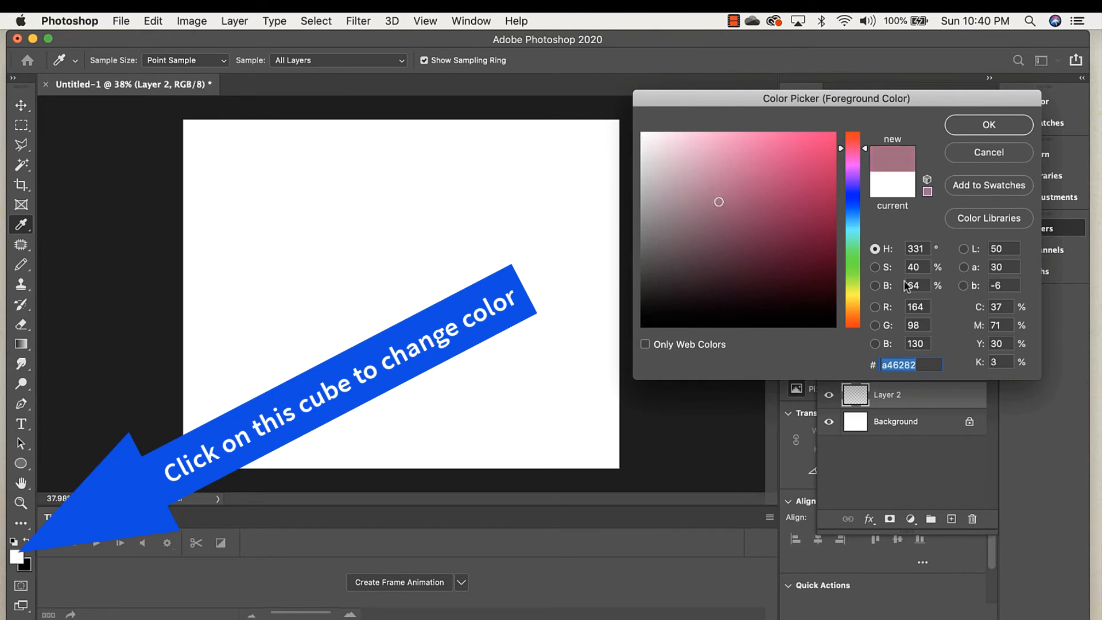
left_click_drag(849, 283, 850, 300)
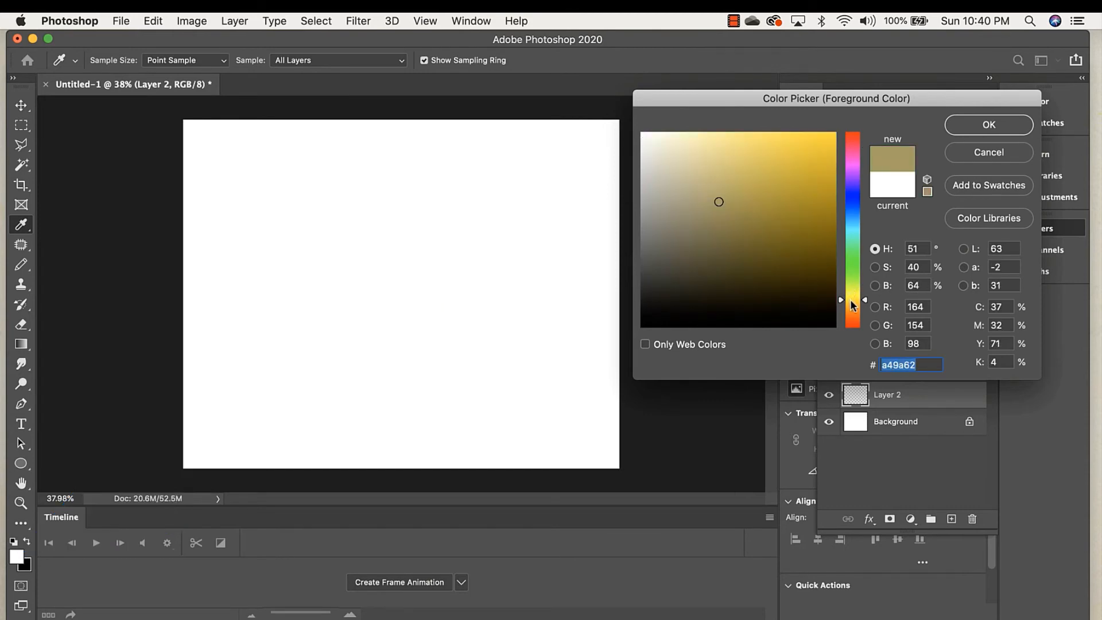
left_click(852, 306)
left_click(745, 155)
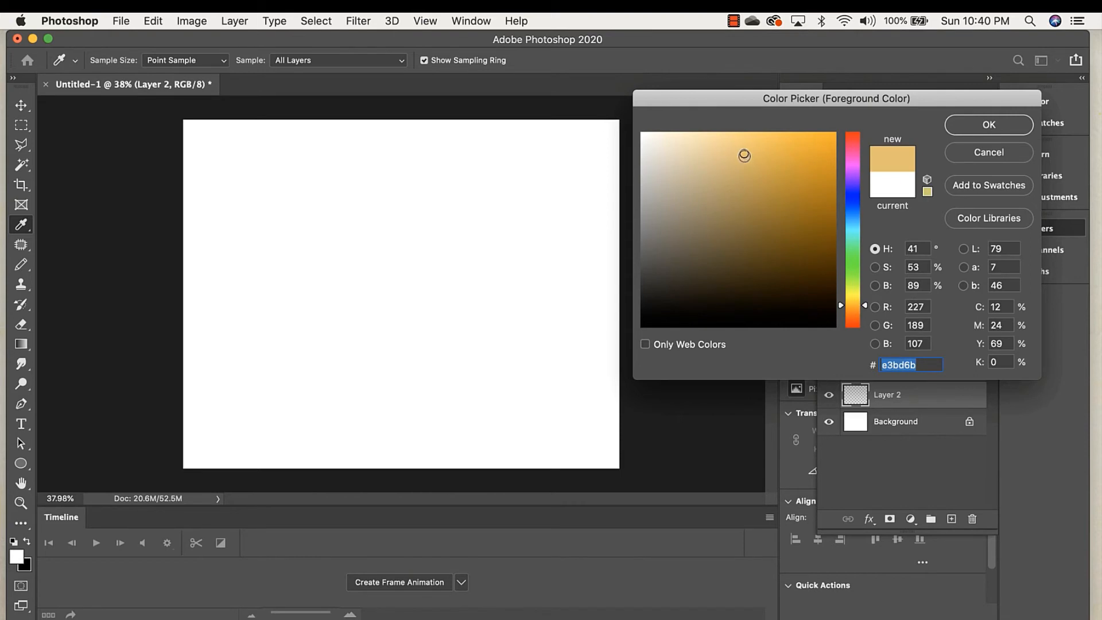
left_click(752, 192)
left_click(717, 195)
left_click(751, 202)
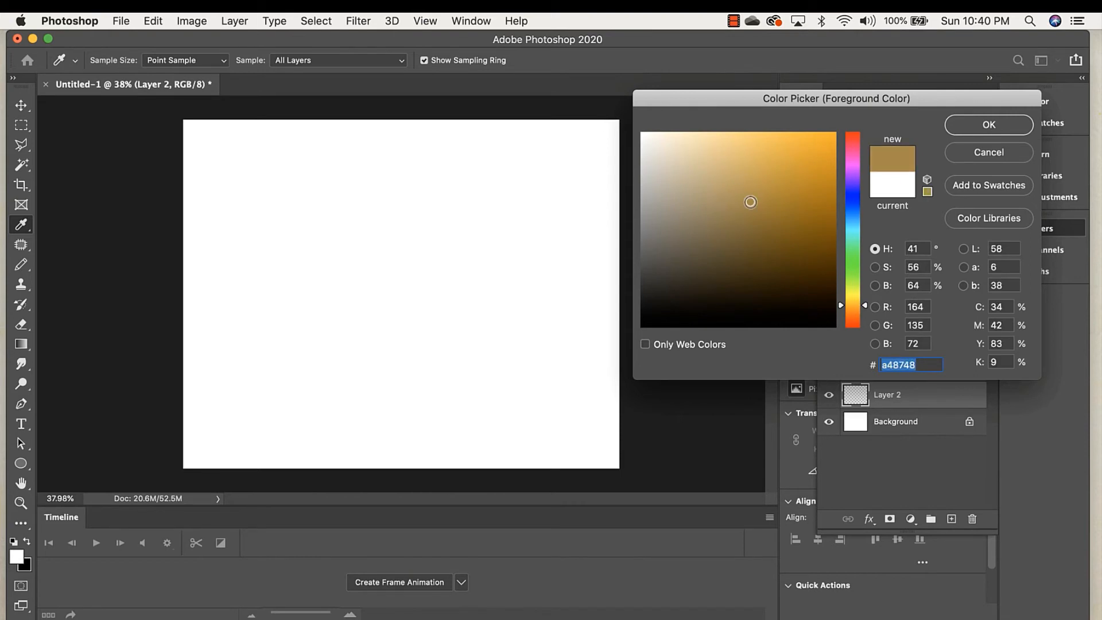
left_click(722, 196)
left_click(724, 182)
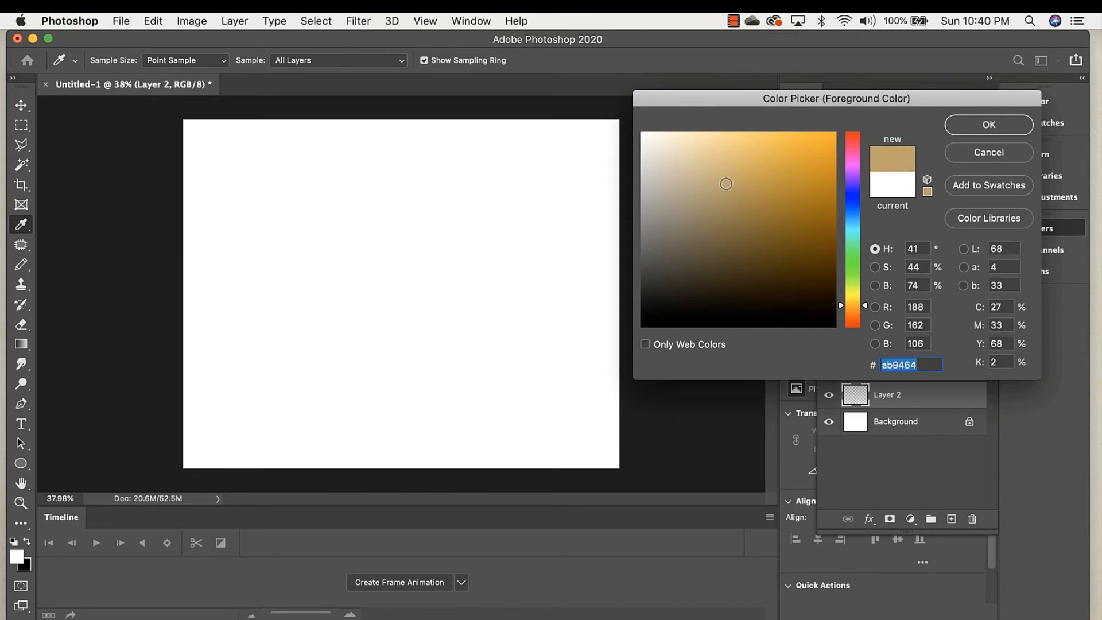
left_click(725, 205)
left_click(1002, 131)
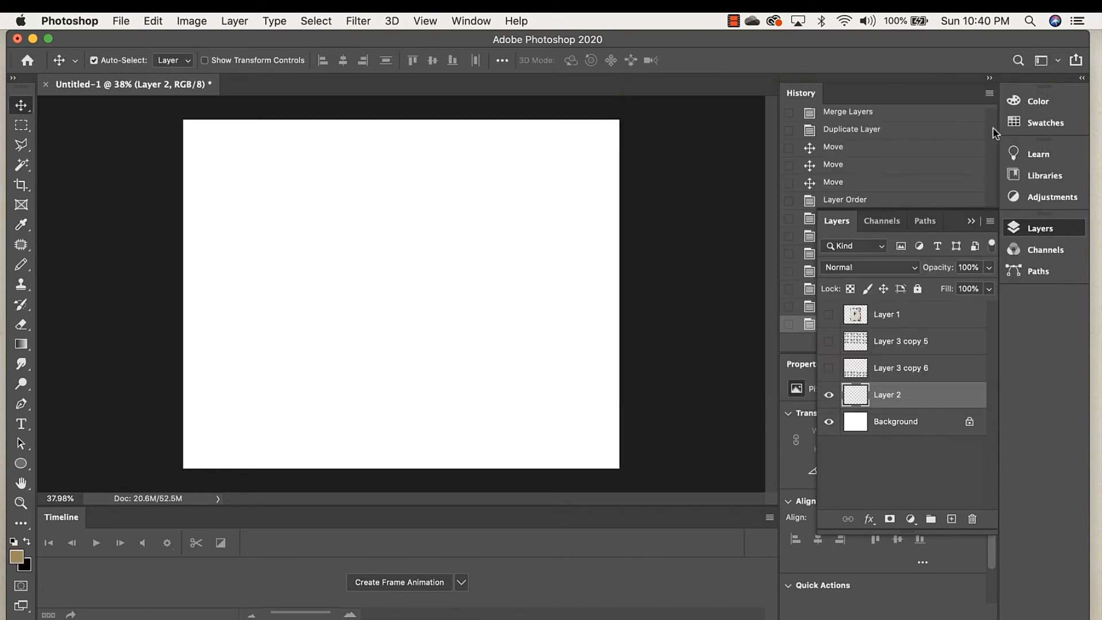
Step: Fill the whole of Layer 2 with the tan foreground color using the Paint Bucket tool
left_click(27, 344)
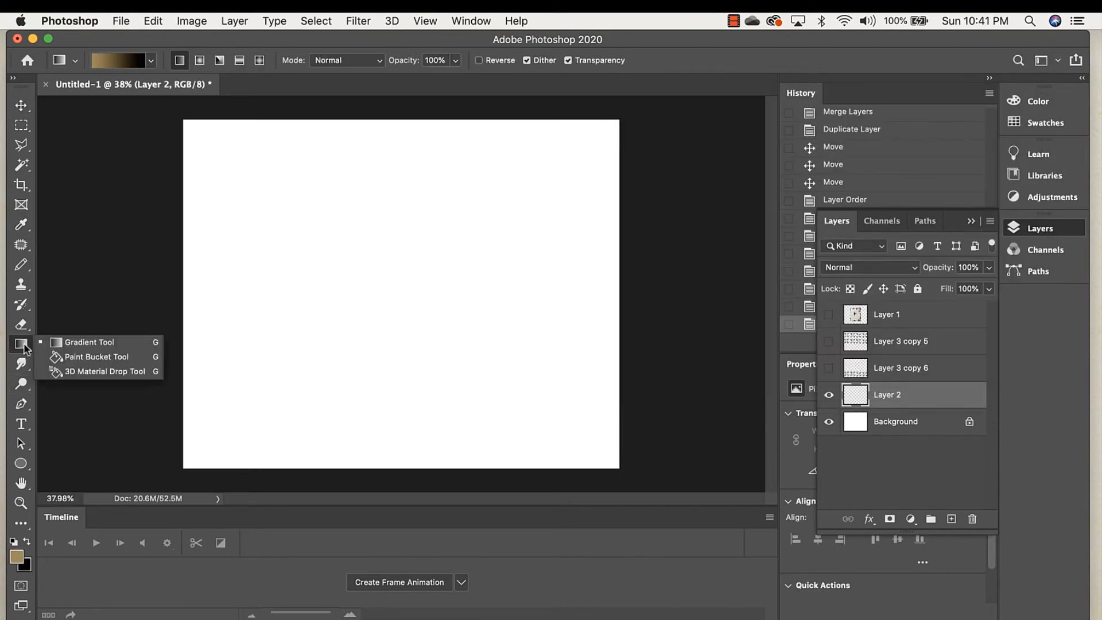
left_click(71, 359)
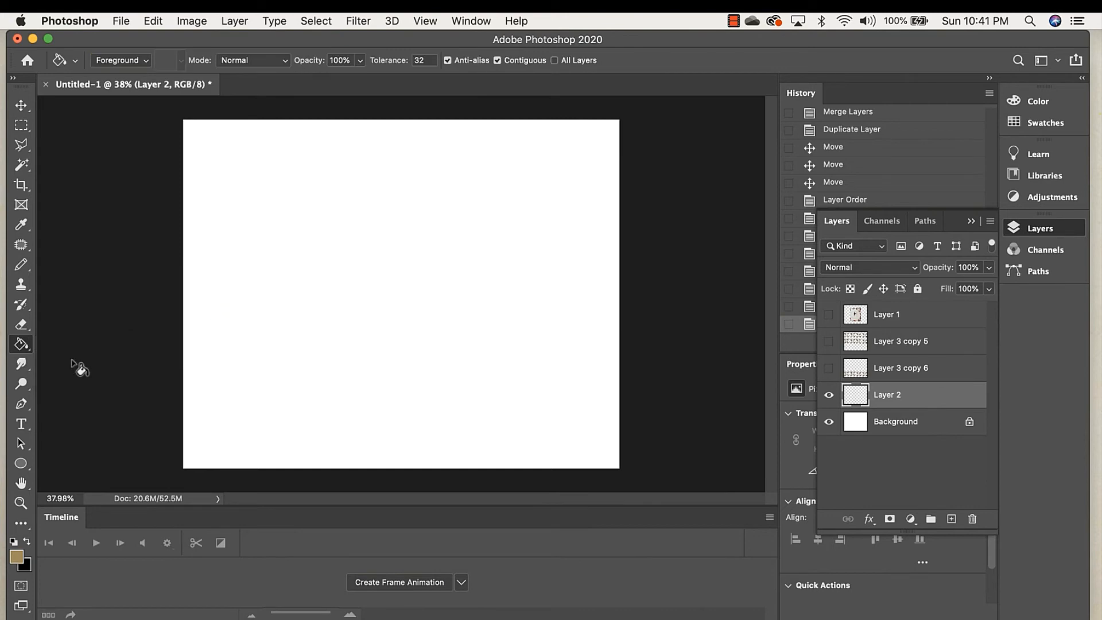
left_click(16, 558)
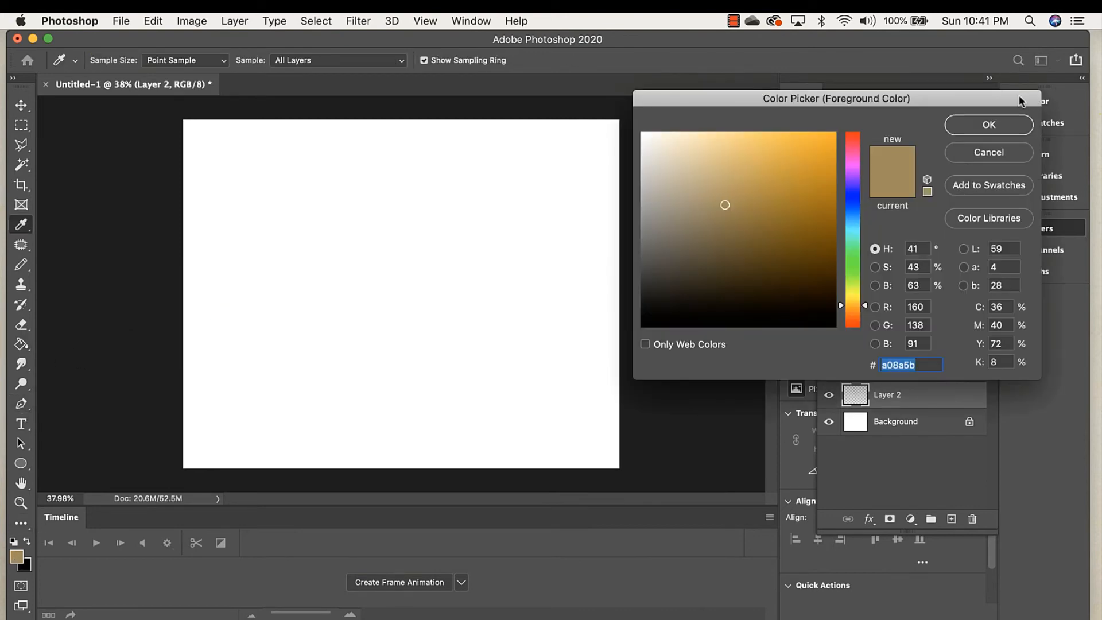
left_click(988, 125)
left_click(363, 251)
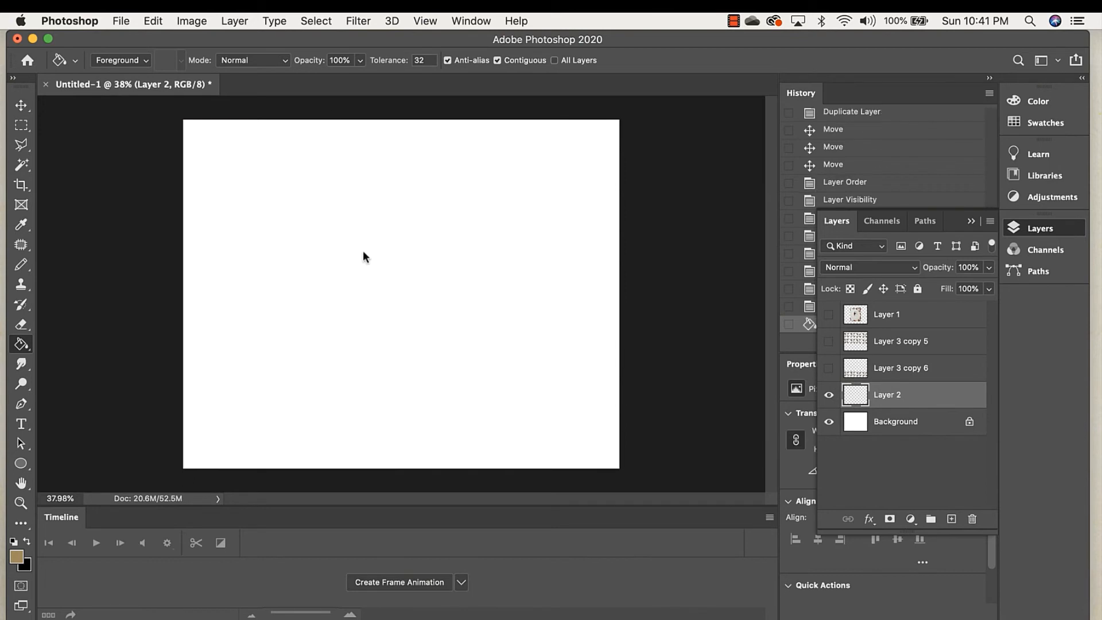
Step: Show both pattern layers over the tan fill to check how they look, and hide them again
left_click(829, 368)
left_click(829, 342)
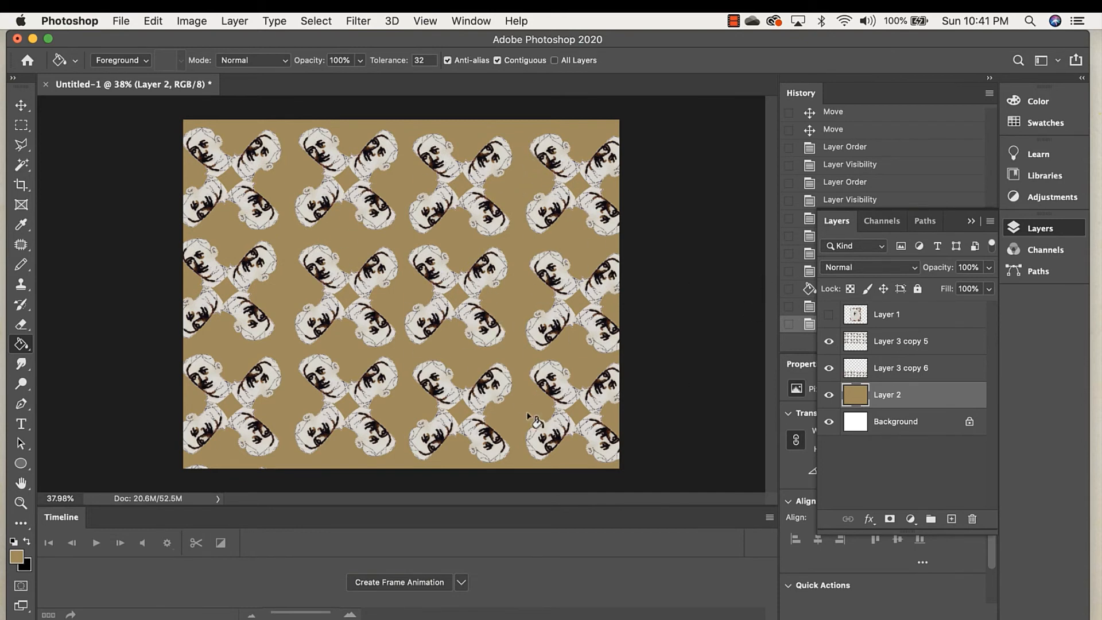
left_click(829, 368)
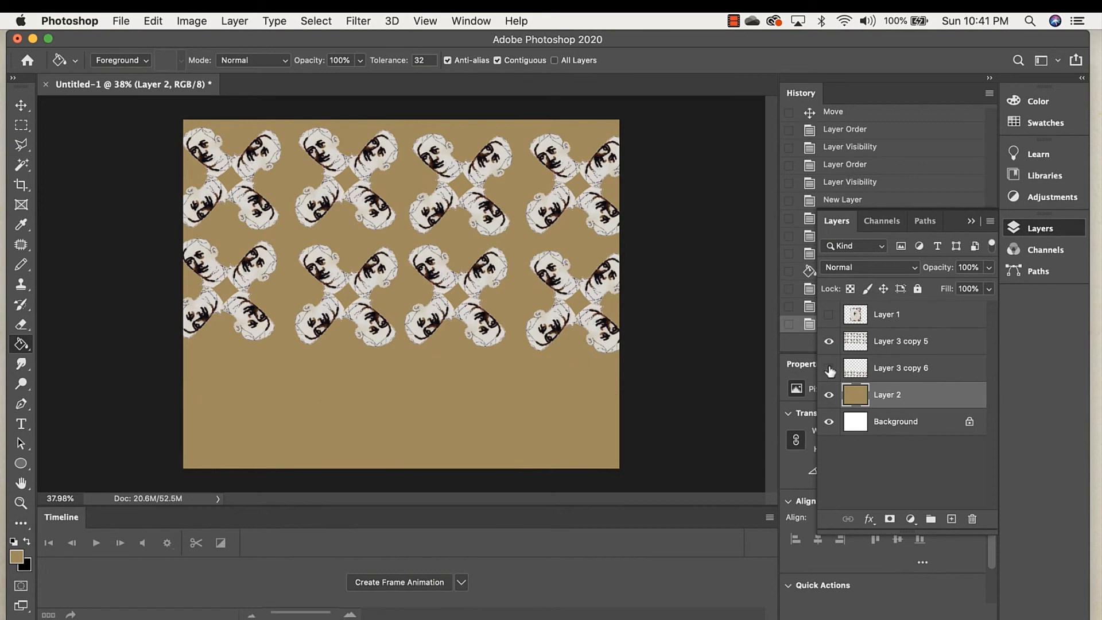
left_click(829, 341)
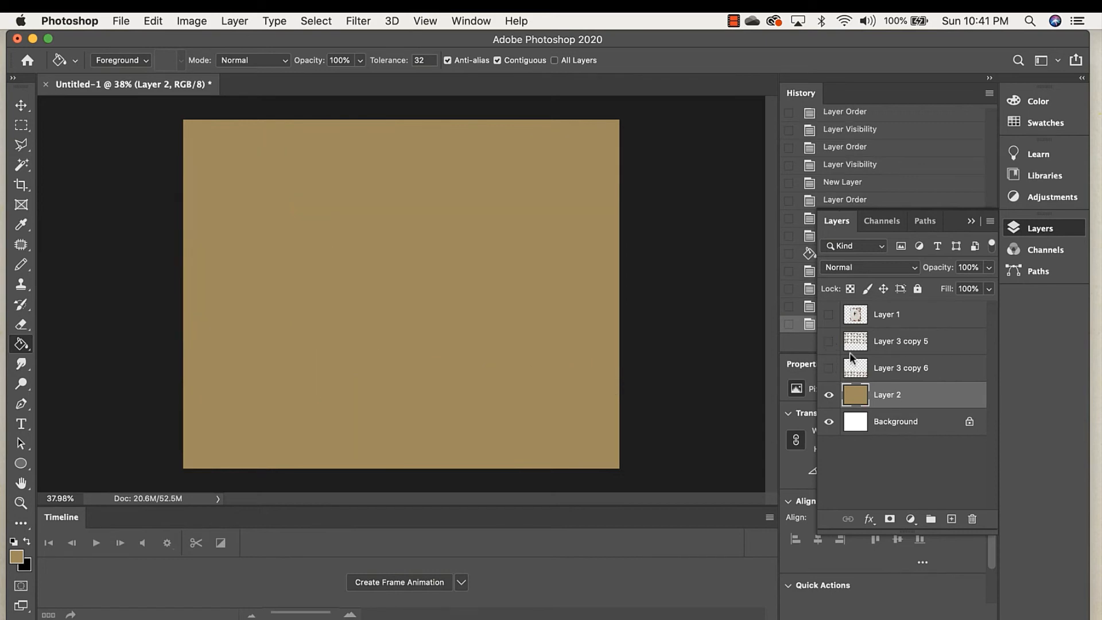
Step: Add a new layer above Layer 2 and set up a Gradient tool blend from dark brown #5c4b25 to the black background color
left_click(951, 521)
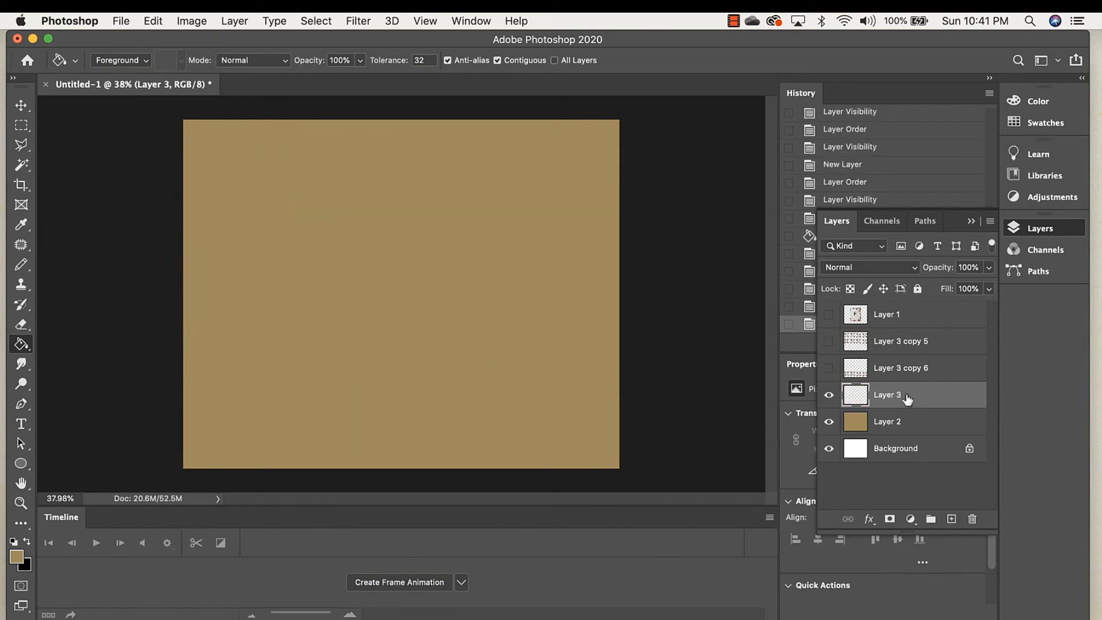
left_click(20, 344)
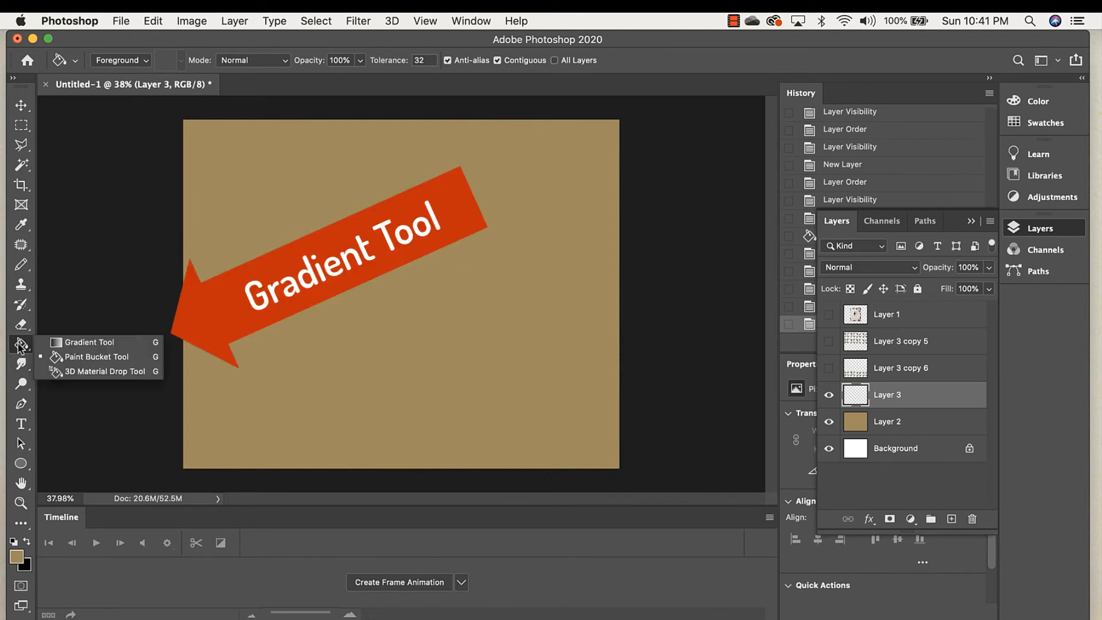
left_click(71, 342)
left_click(16, 557)
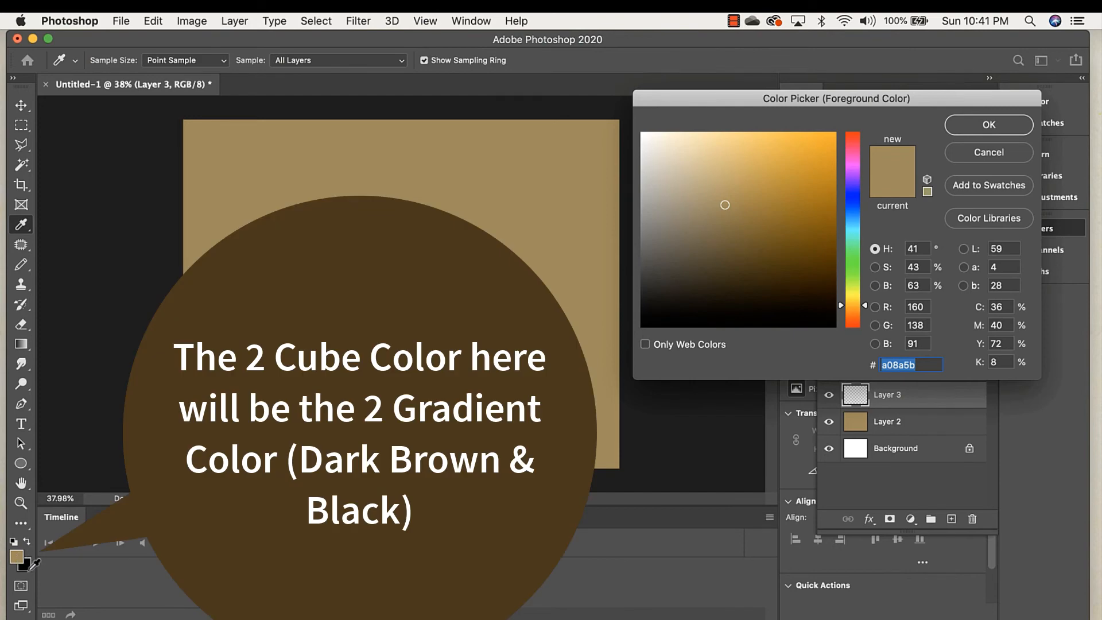
left_click(32, 564)
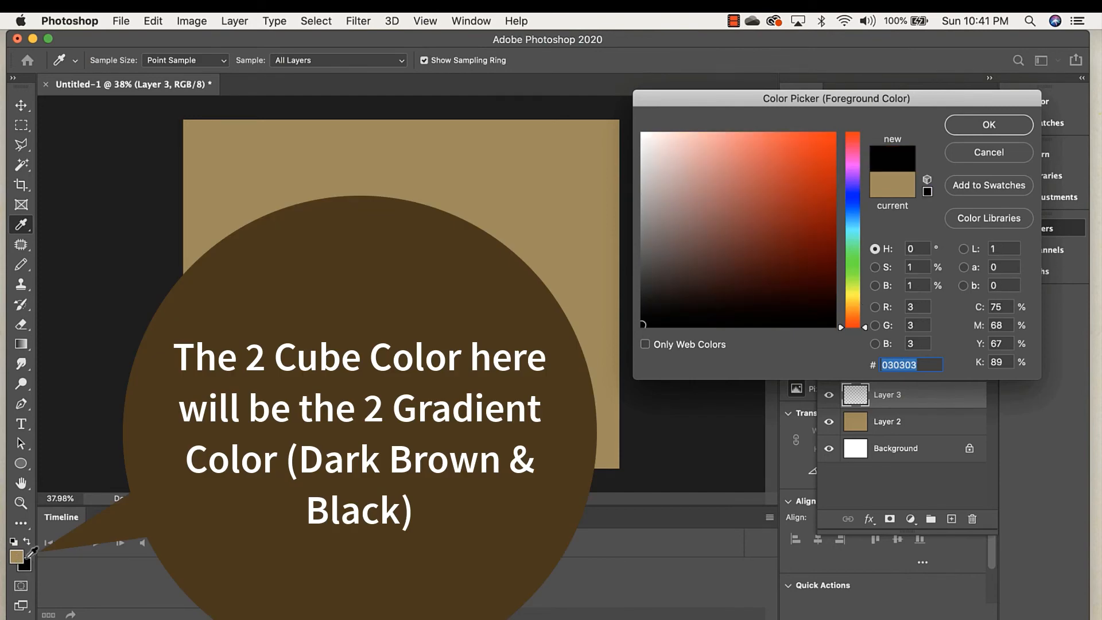
left_click(19, 559)
left_click(752, 227)
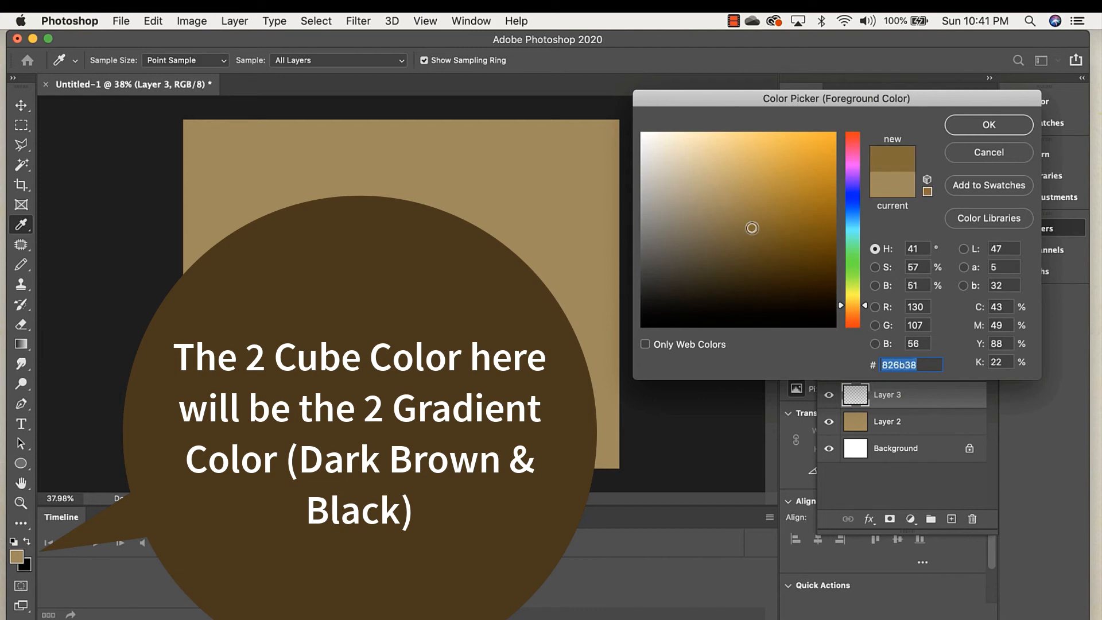
left_click(757, 247)
left_click(758, 256)
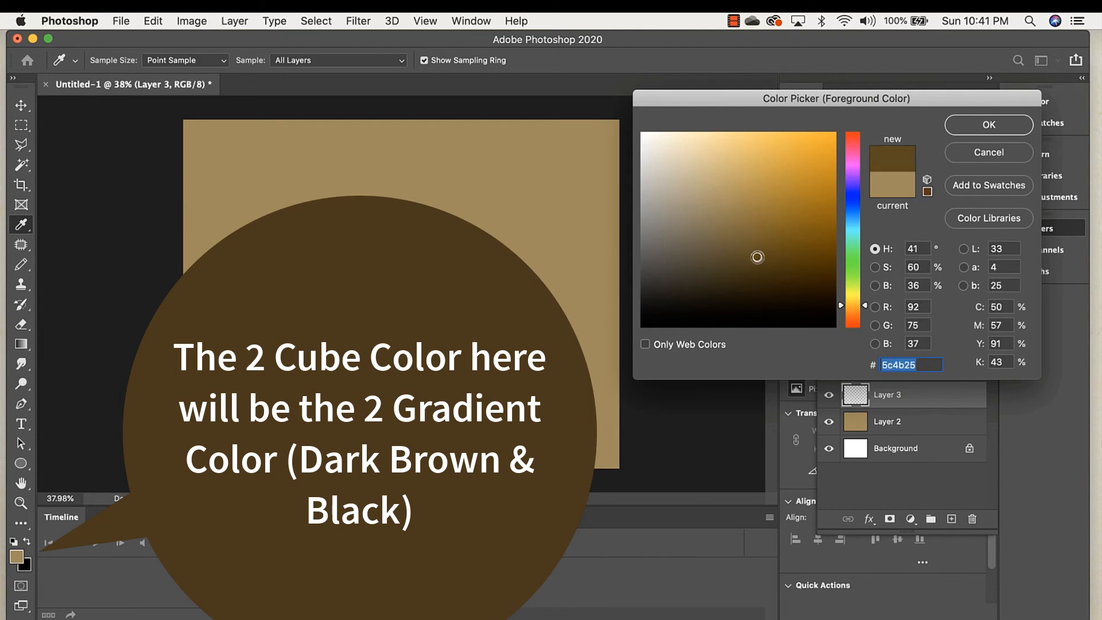
left_click(988, 126)
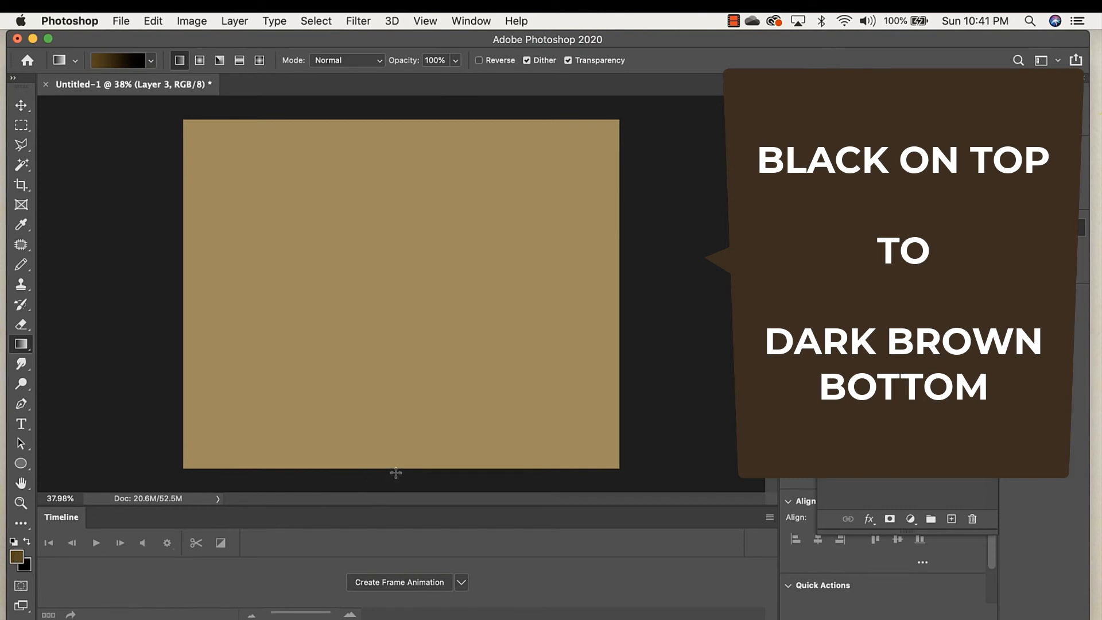
Step: Draw a vertical linear gradient on Layer 3 from dark brown at the canvas bottom to black above, and lower its opacity to roughly half
left_click_drag(397, 450, 396, 237)
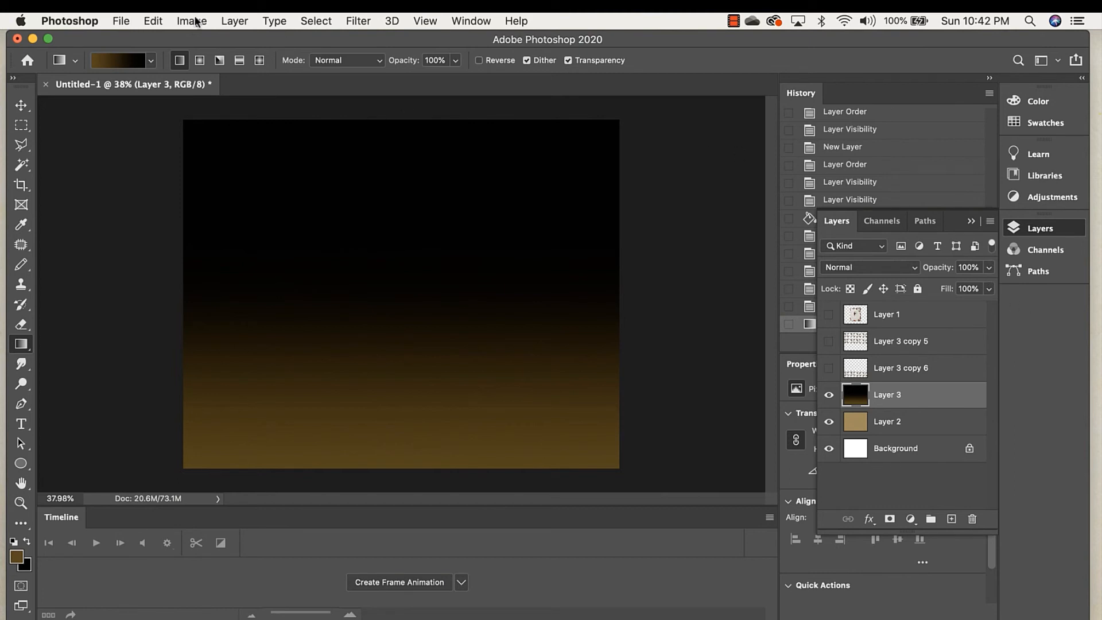
left_click(989, 268)
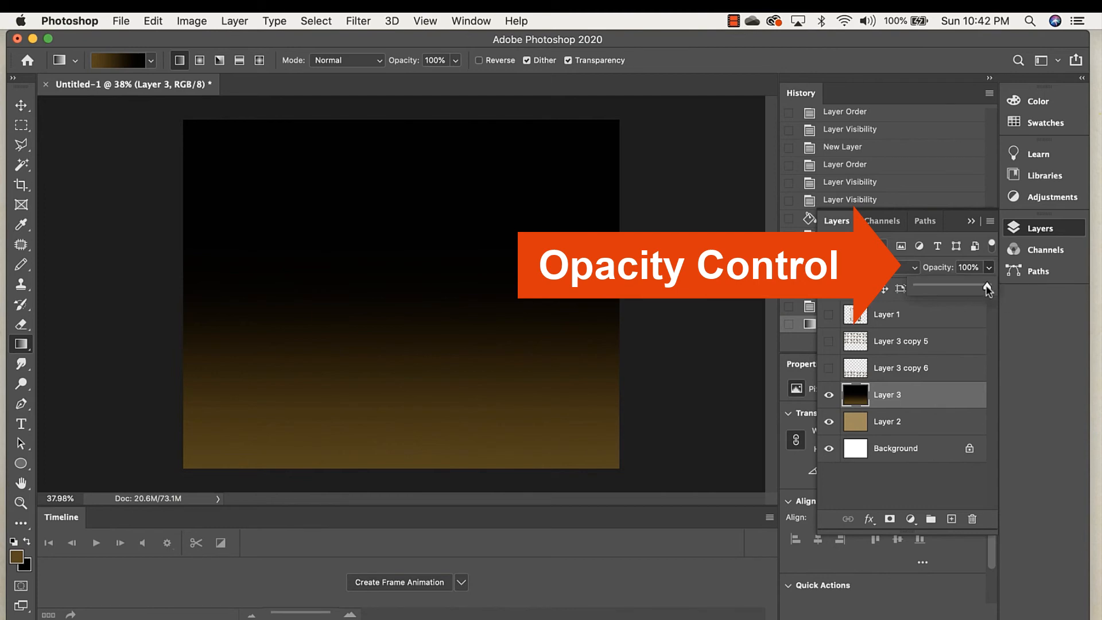
left_click_drag(987, 286, 954, 288)
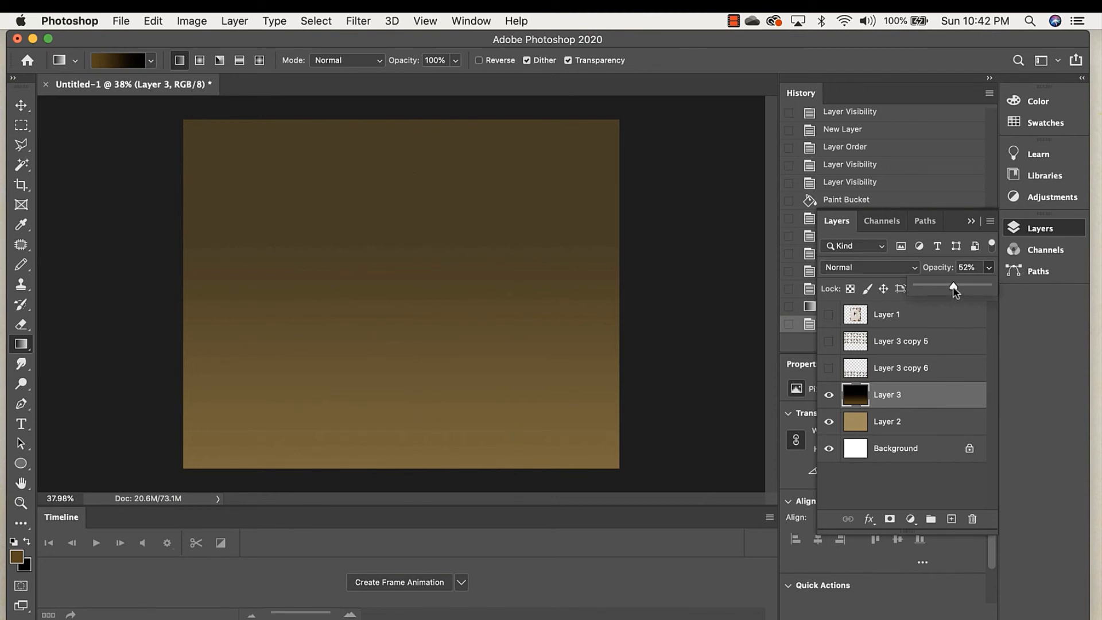
left_click_drag(955, 291, 957, 291)
Step: Add a new layer above Layer 3 and set the foreground color to off-white #f1ece2 for another gradient
left_click(951, 519)
left_click(951, 519)
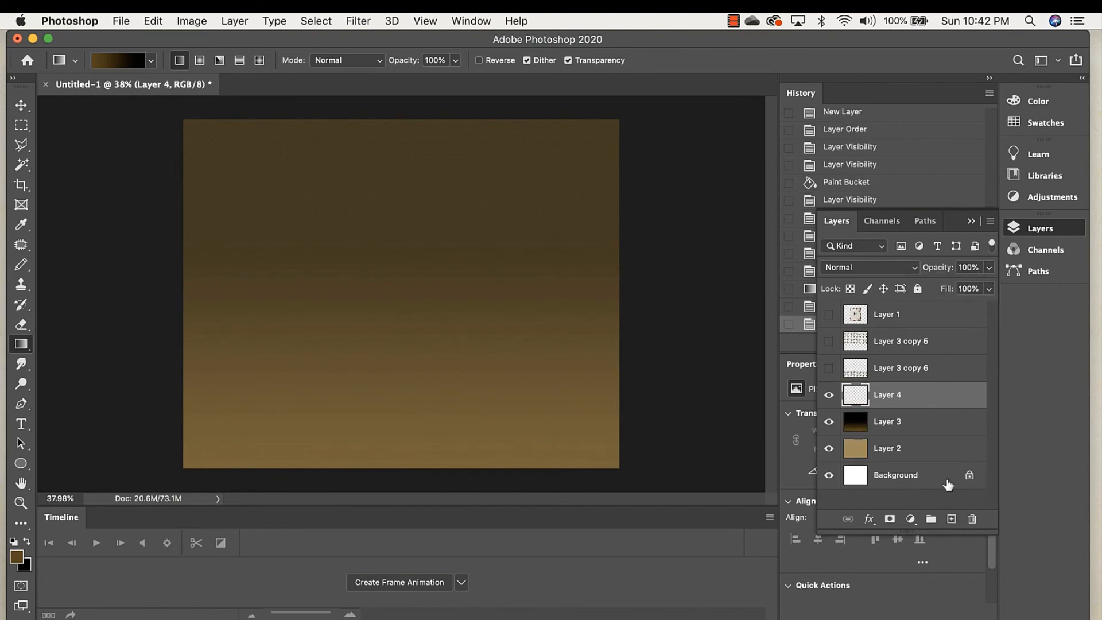
left_click(16, 556)
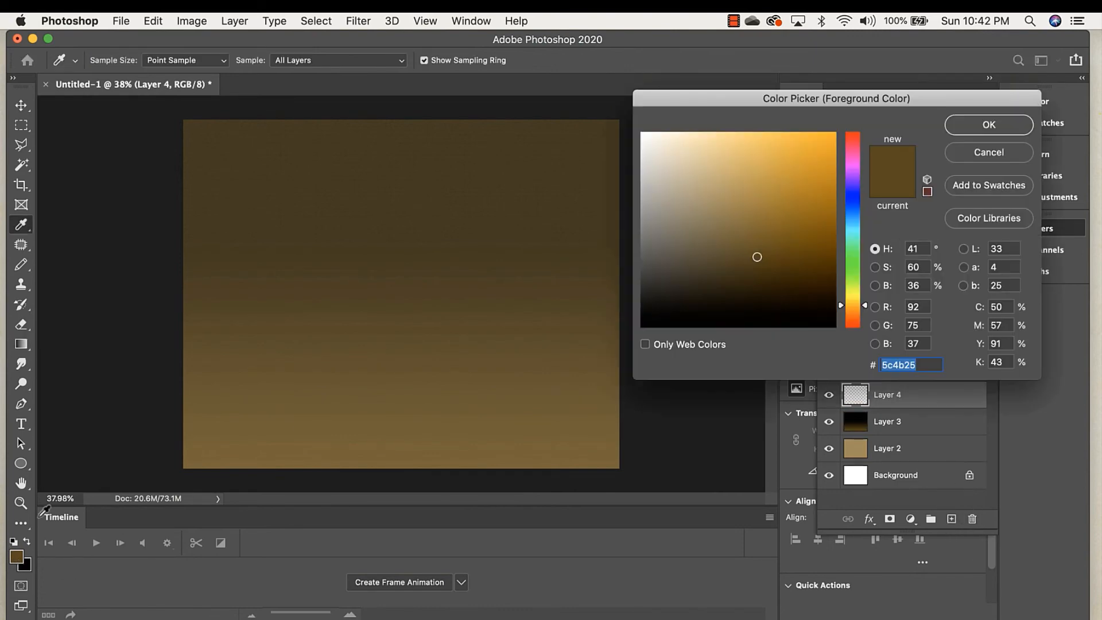
left_click(654, 143)
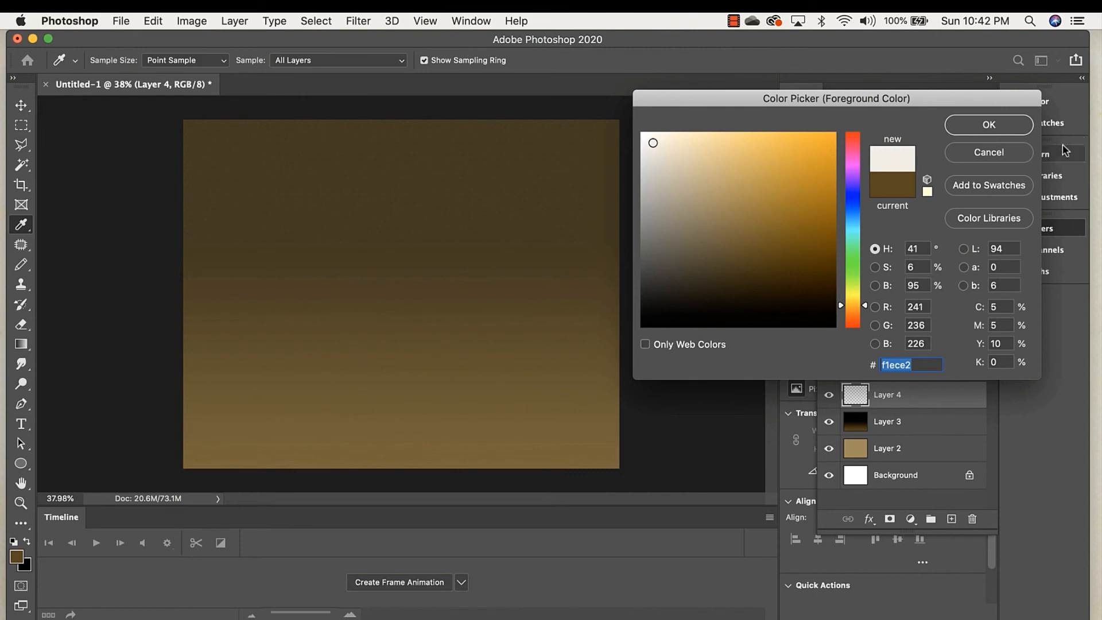
left_click(999, 128)
key("g")
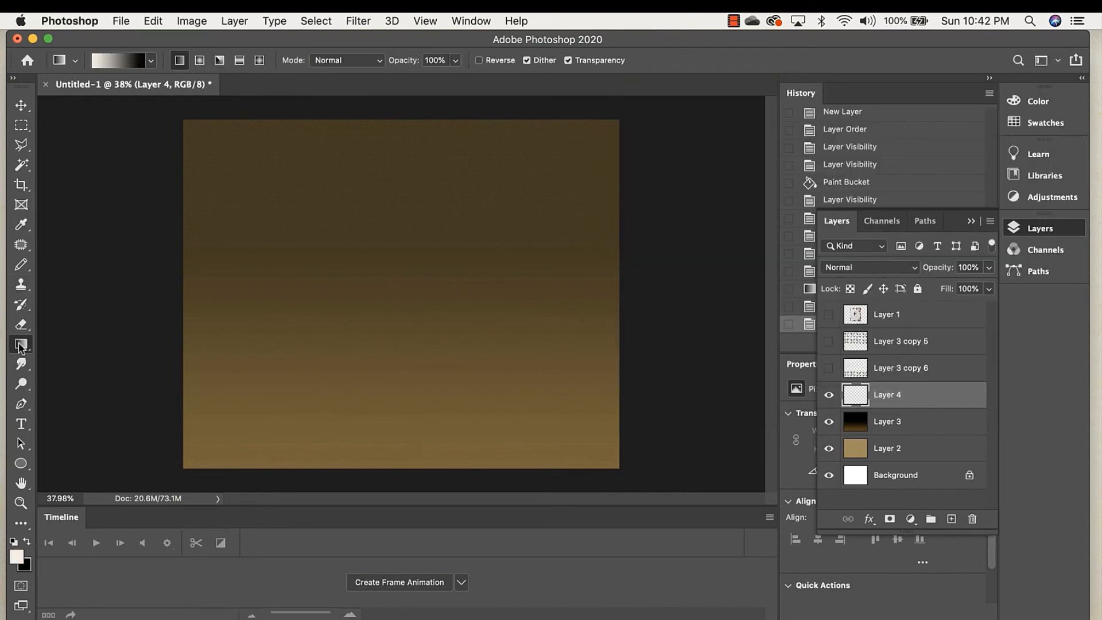
Step: Draw a linear gradient on Layer 4 from off-white at the canvas top to black near the middle, and set its opacity to 27%
left_click_drag(395, 112, 396, 286)
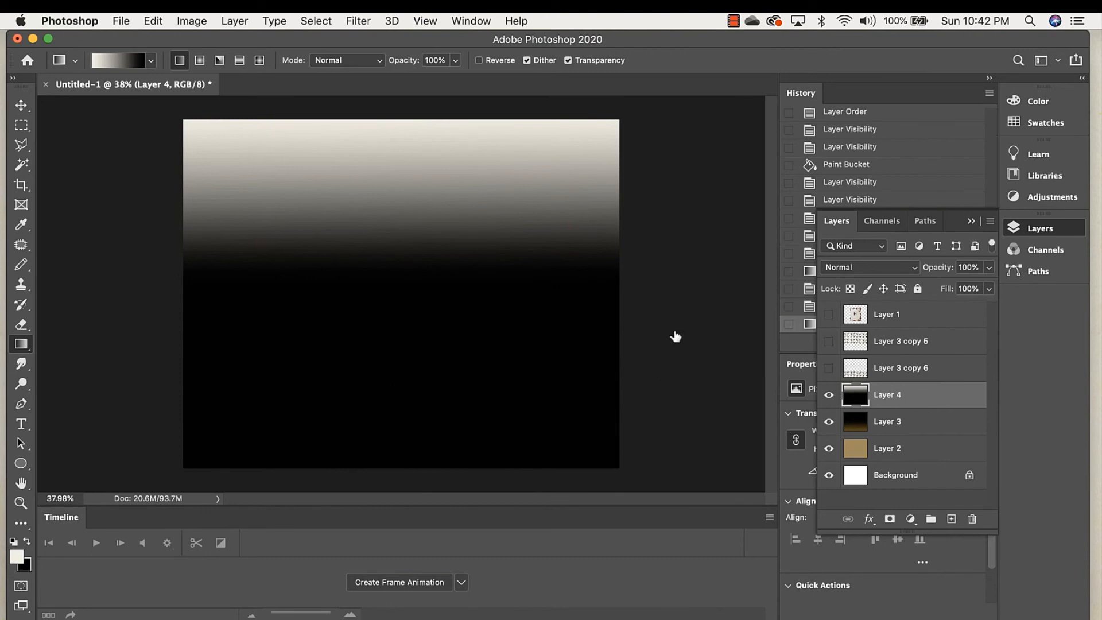
left_click(990, 267)
left_click_drag(988, 286, 937, 289)
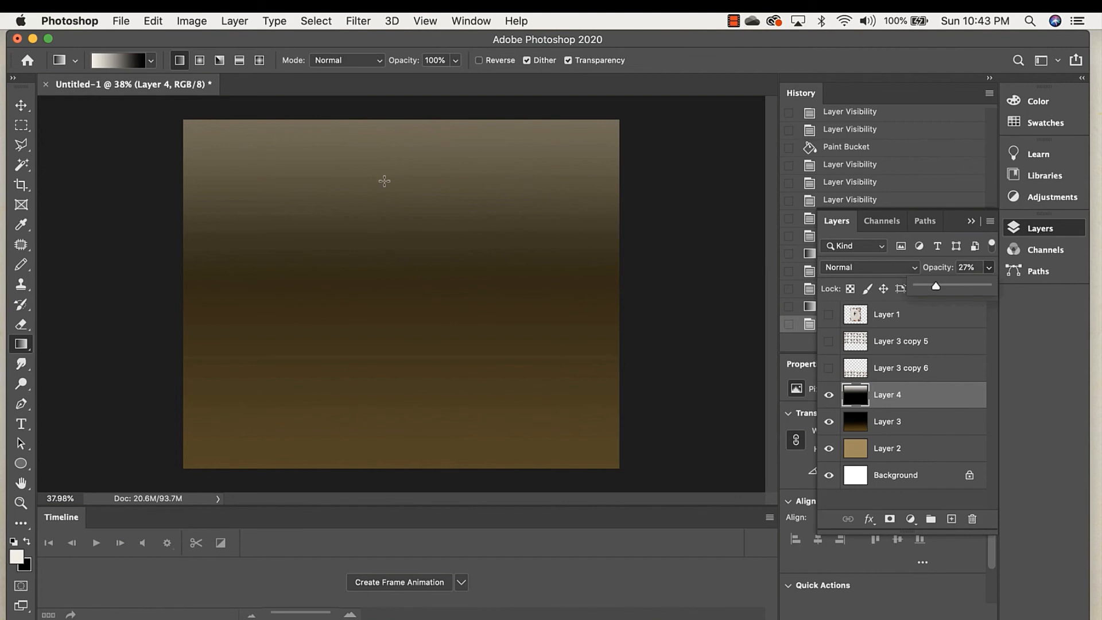
left_click(1032, 392)
Step: Compare the background with and without the two gradient layers by hiding Layer 4 and Layer 3 and showing both again
left_click(829, 395)
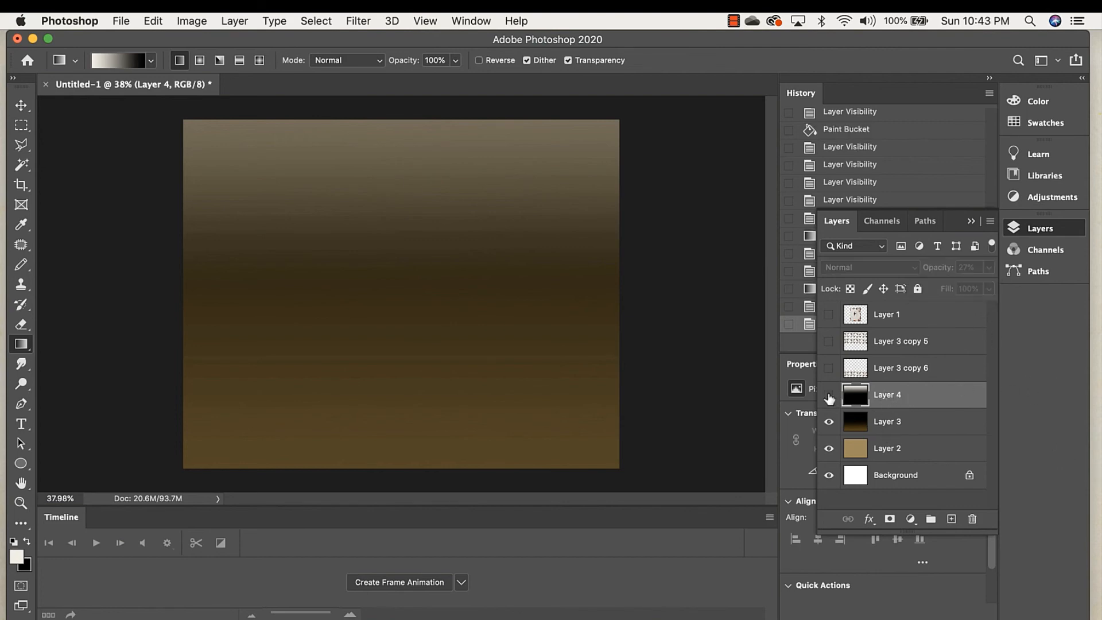
left_click(828, 422)
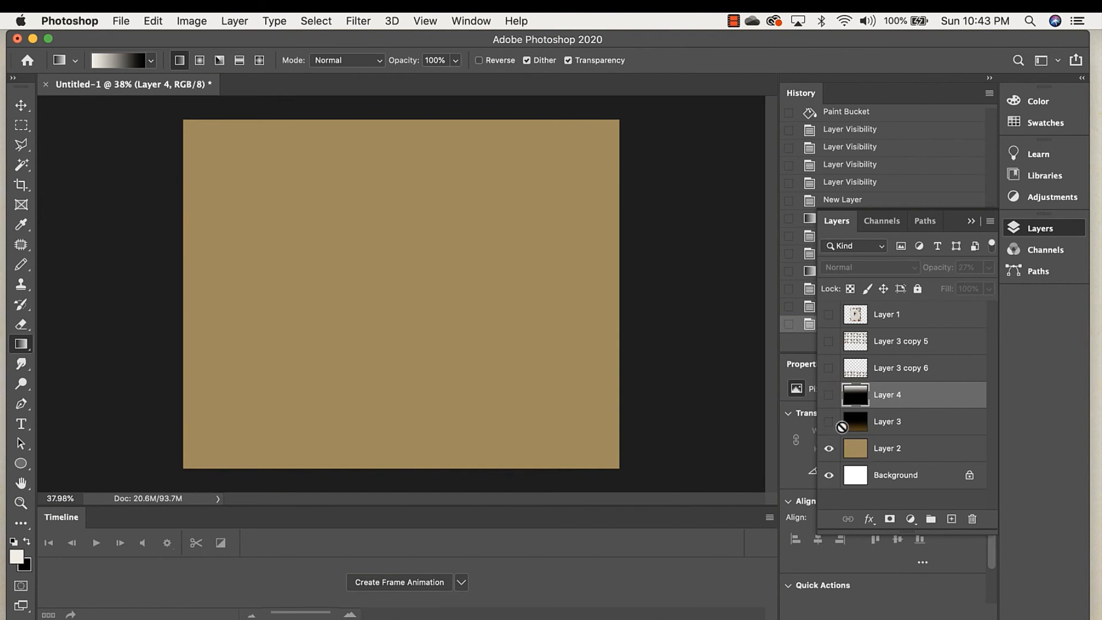
left_click(829, 423)
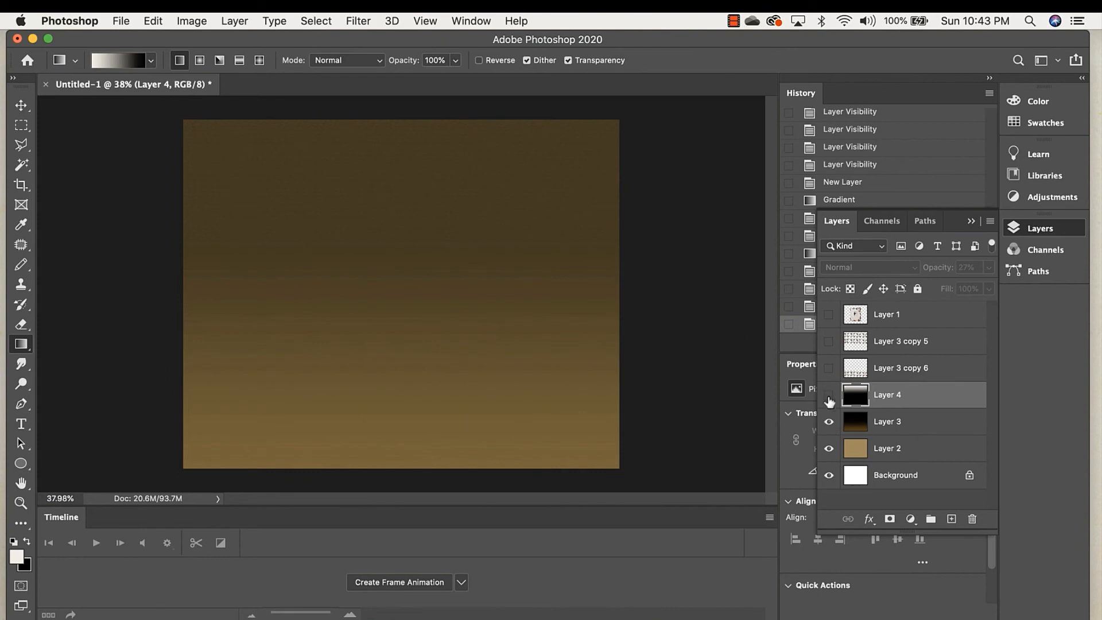
left_click(829, 396)
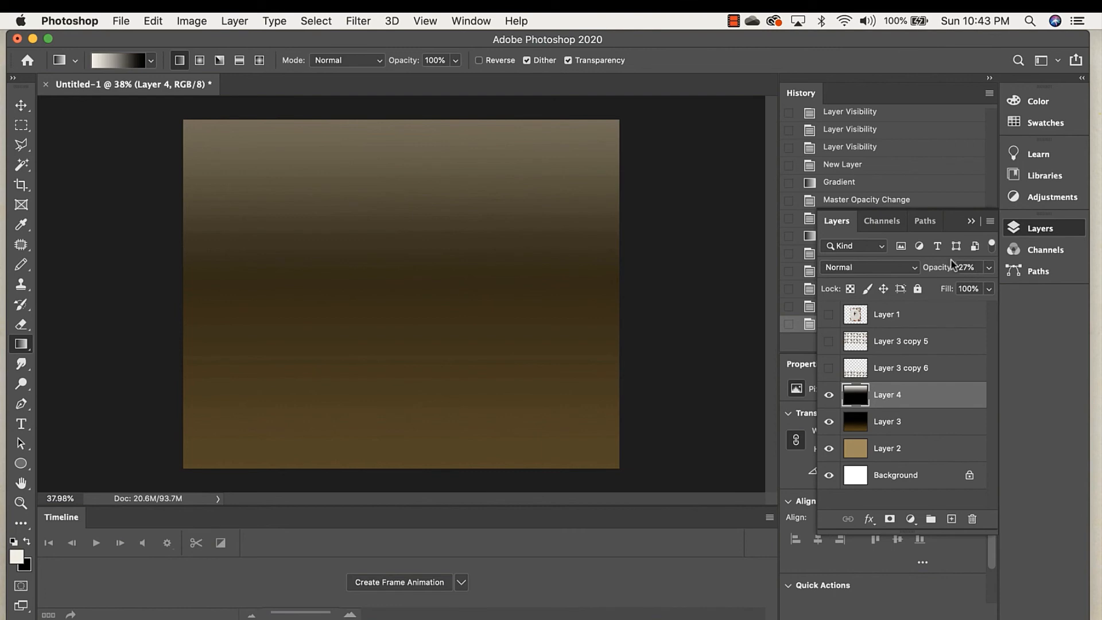
Step: Show the two portrait pattern layers, Layer 3 copy 6 and Layer 3 copy 5, over the gradient background
left_click(988, 270)
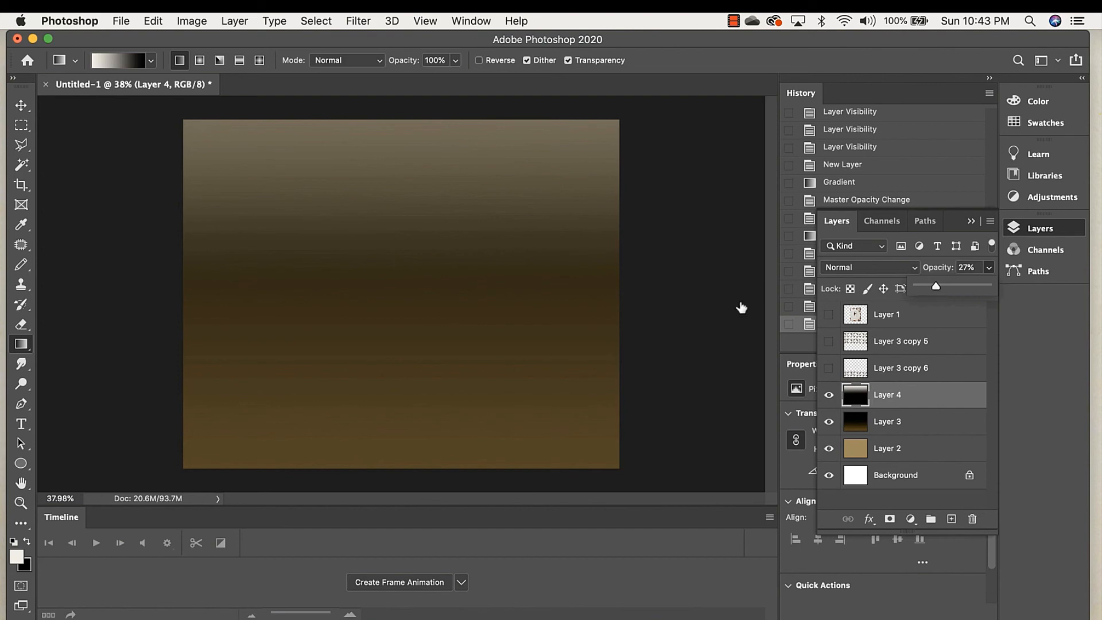
left_click(829, 372)
left_click(828, 341)
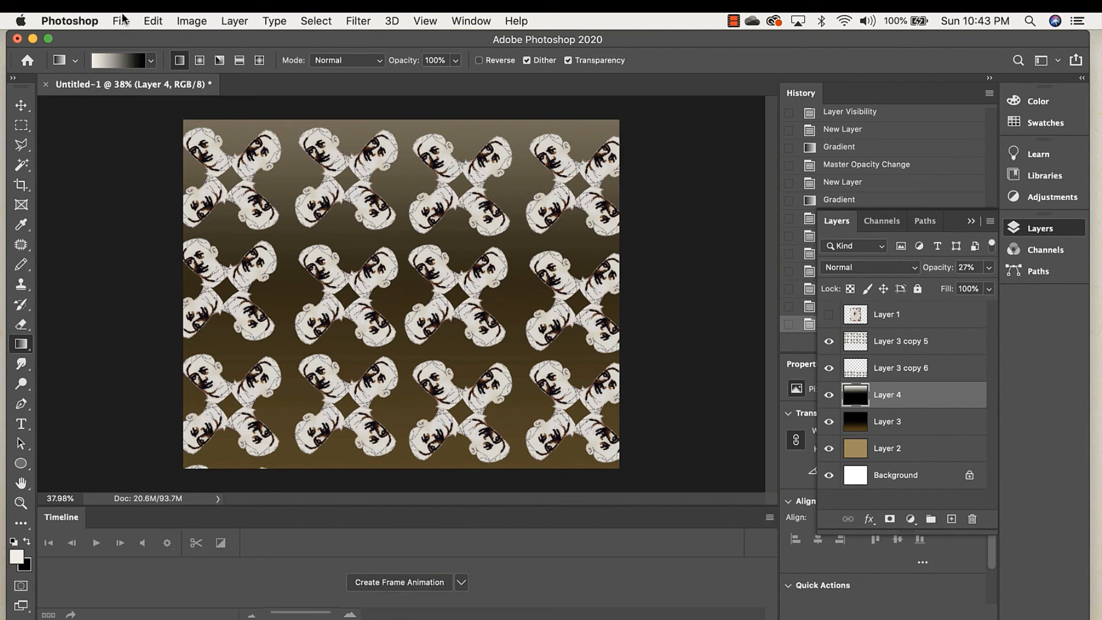
Step: Save the layered document to the Desktop in Photoshop format with maximized compatibility, named "JozeRizal_" followed by the artist's full name
left_click(115, 17)
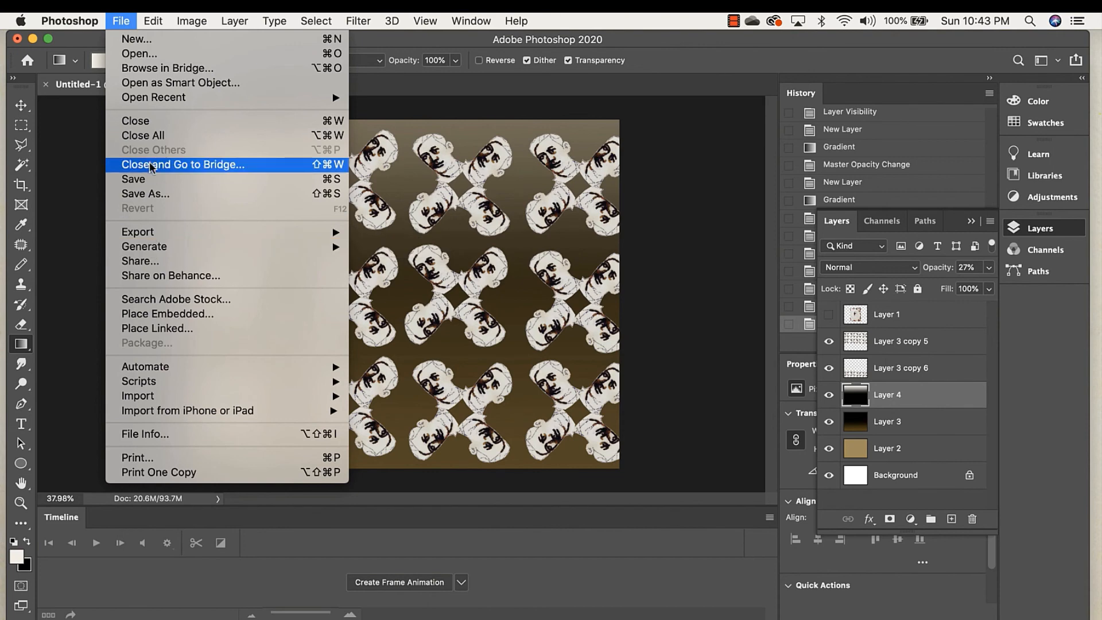
left_click(151, 192)
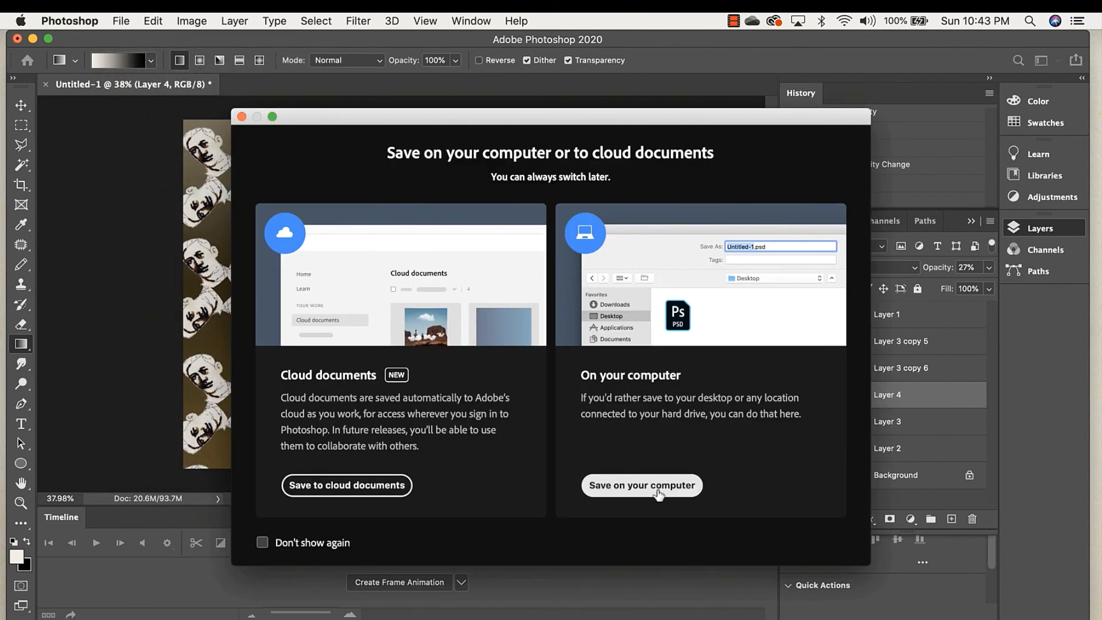
left_click(659, 487)
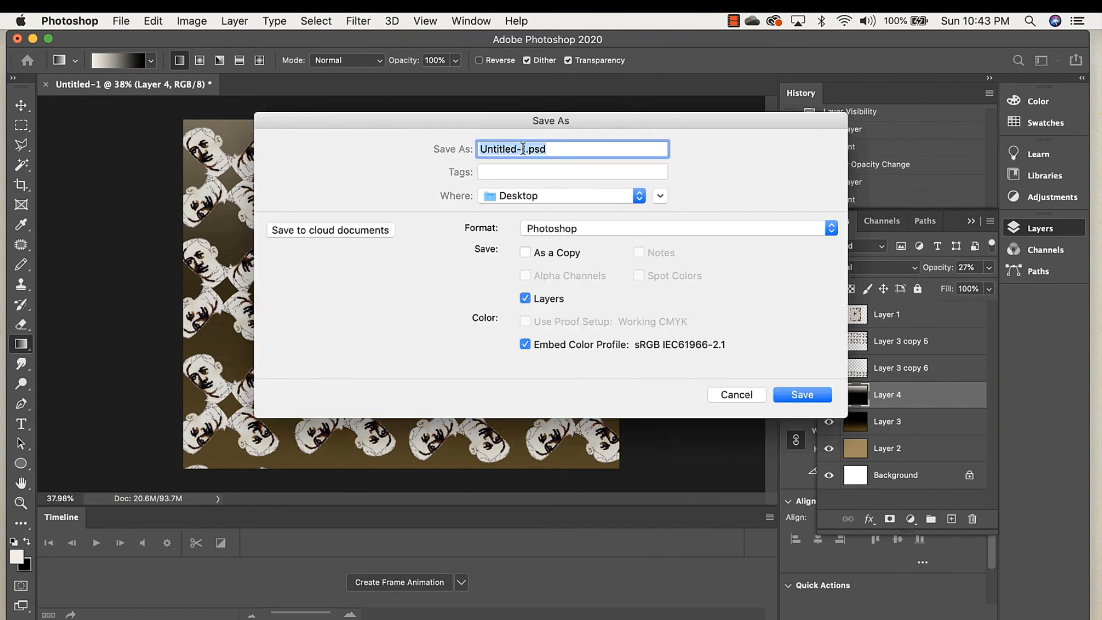
left_click(526, 153)
key("BackSpace")
key("BackSpace")
key("BackSpace")
key("BackSpace")
key("BackSpace")
key("BackSpace")
key("BackSpace")
key("BackSpace")
key("BackSpace")
key("BackSpace")
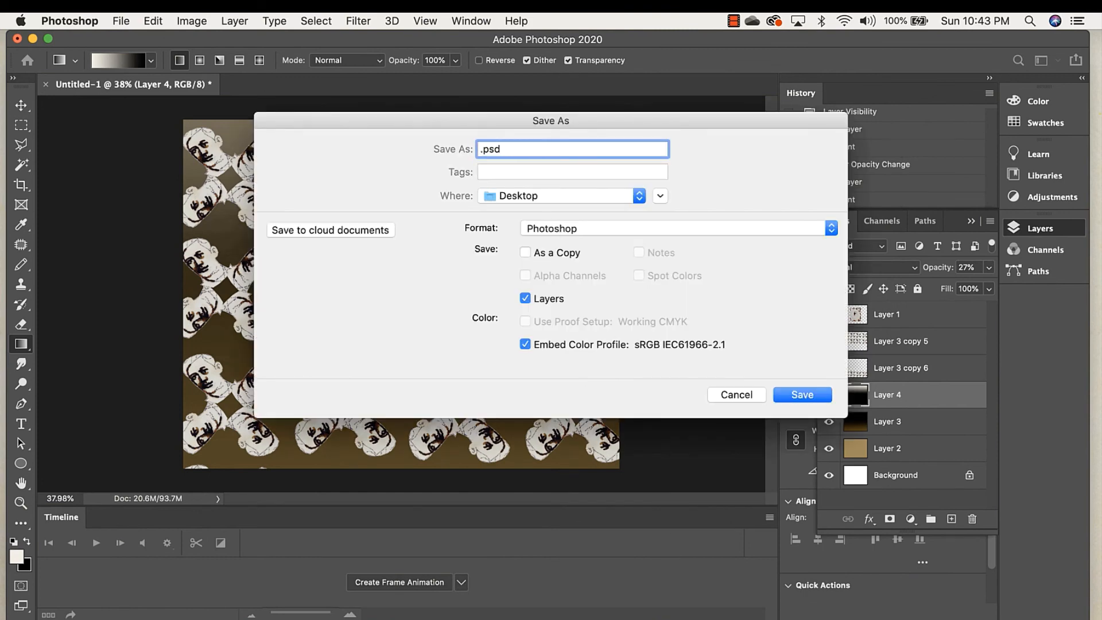
type("Joze")
type("Ri")
type("zal")
type("_")
type("Julius")
type("PManap")
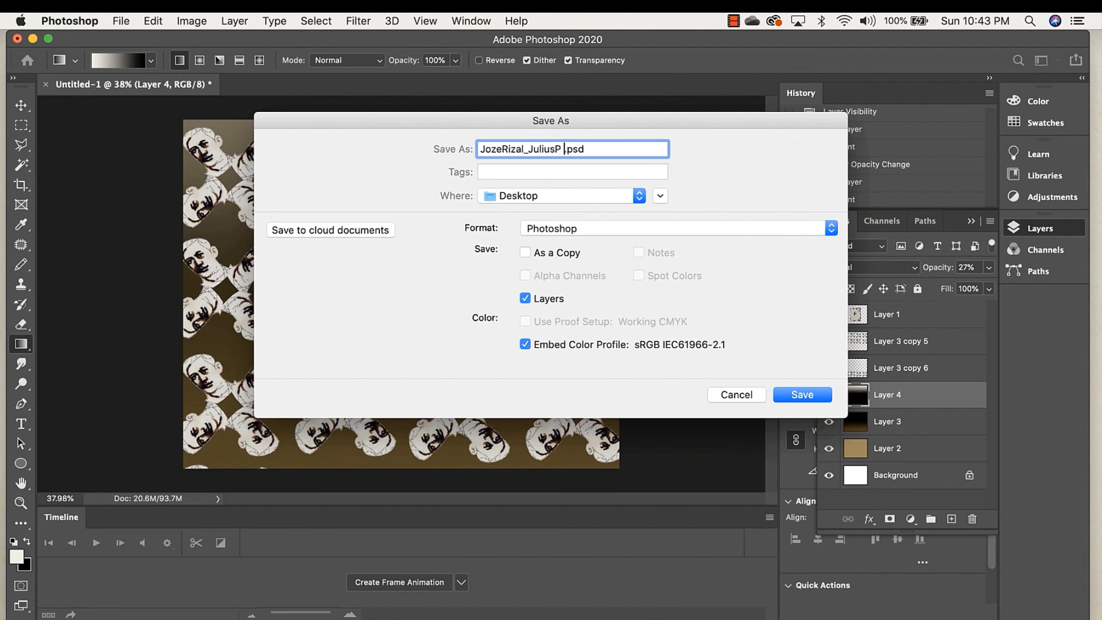
type("ul")
double_click(601, 149)
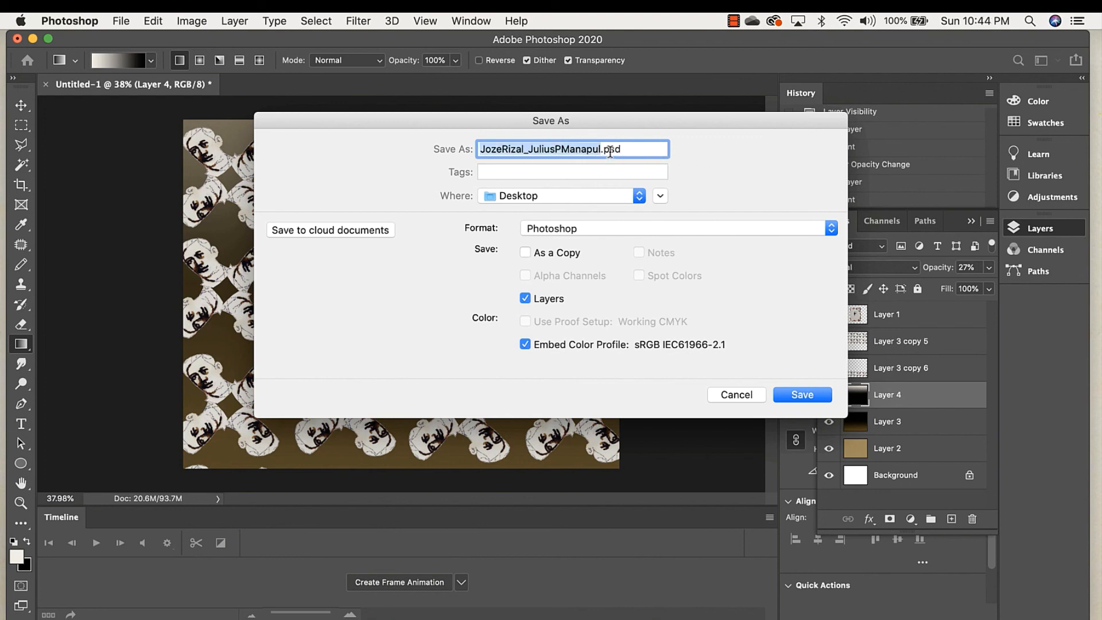
left_click(803, 399)
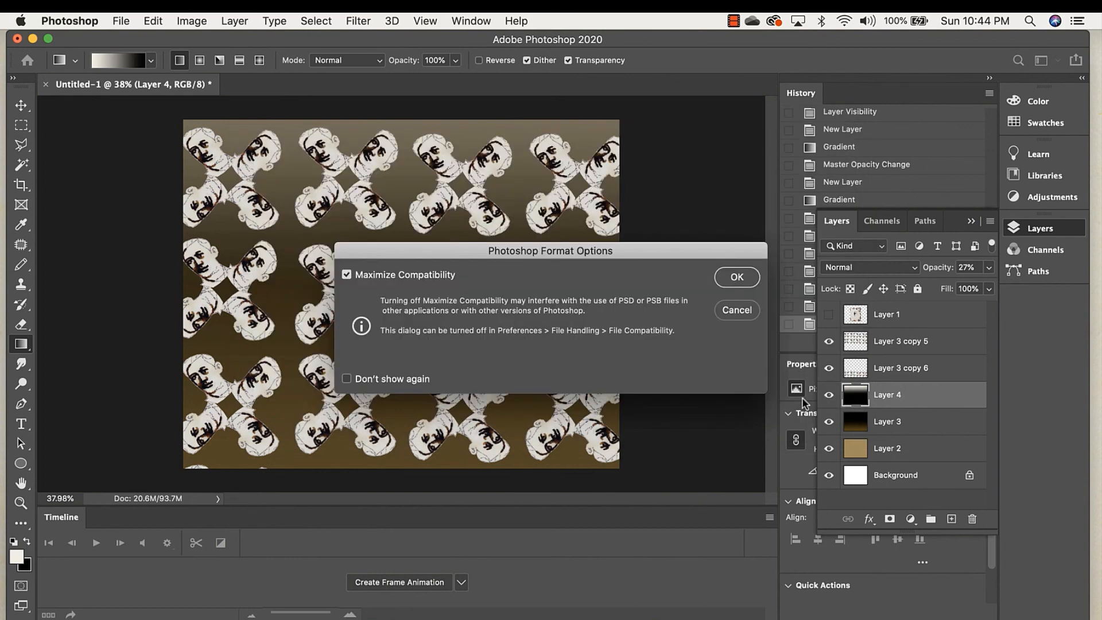
left_click(735, 278)
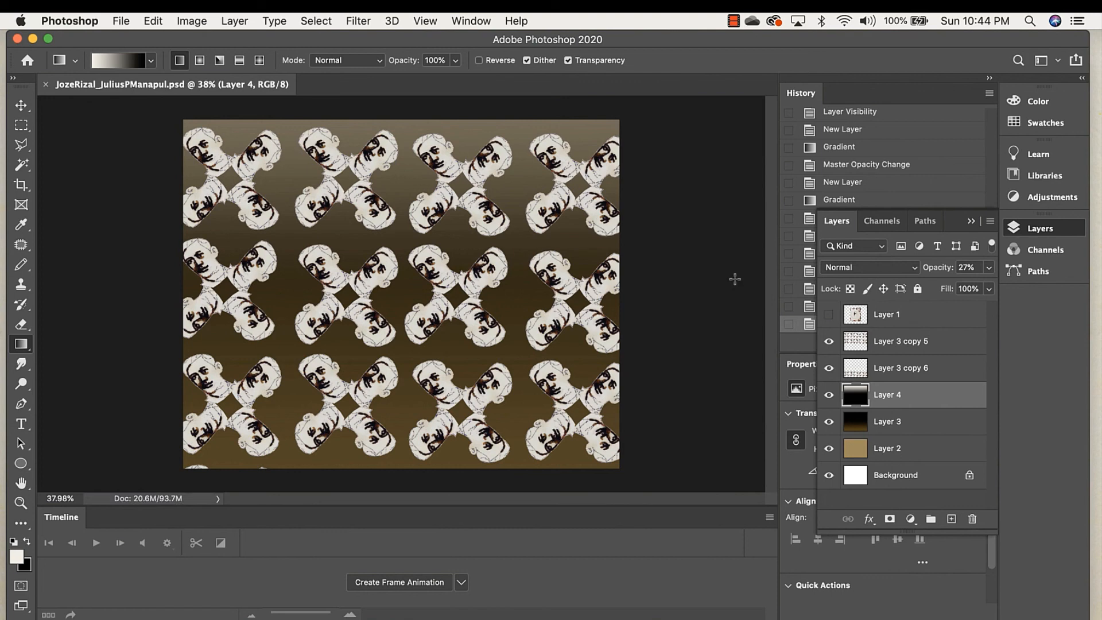
Step: Save a JPEG copy to the Desktop under the same name at Maximum quality 12, Progressive, and view it in Preview
left_click(119, 21)
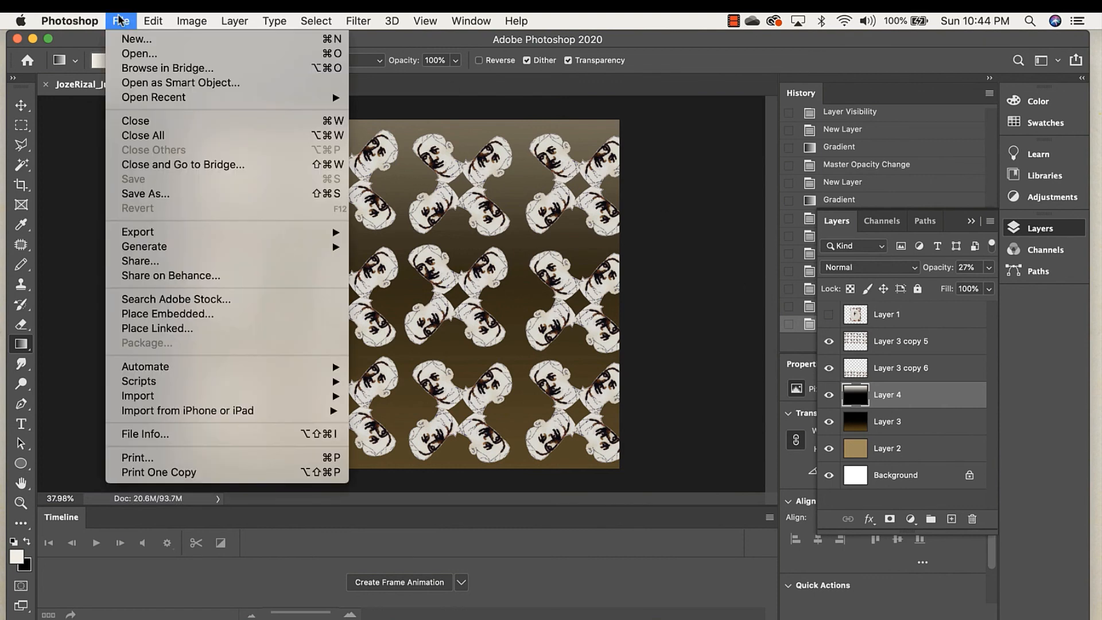
left_click(159, 195)
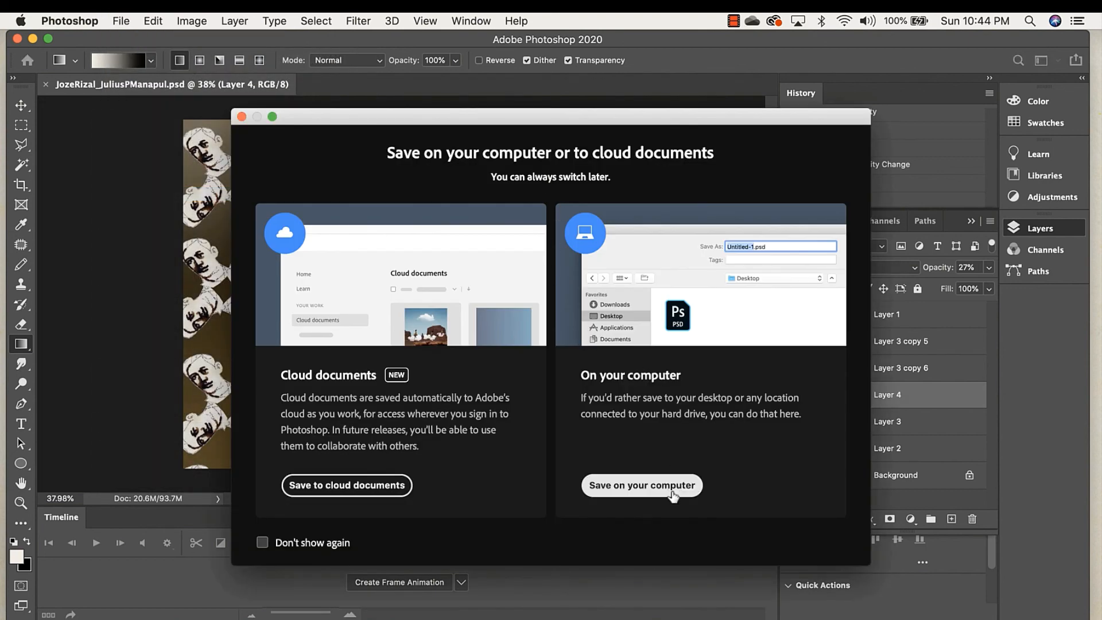
left_click(674, 488)
left_click(639, 195)
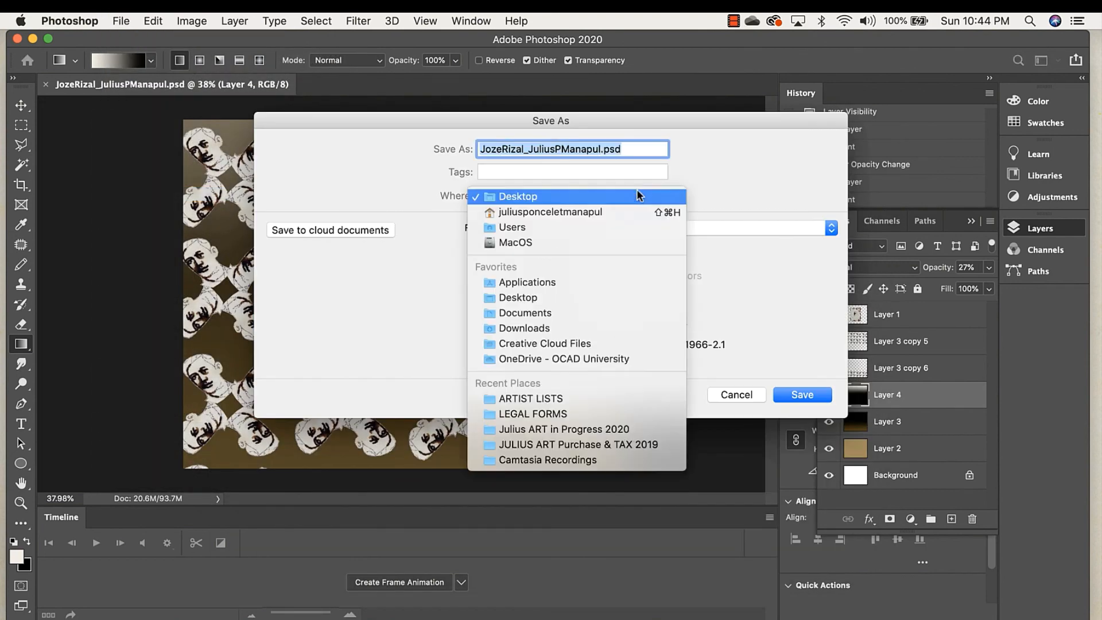
left_click(639, 195)
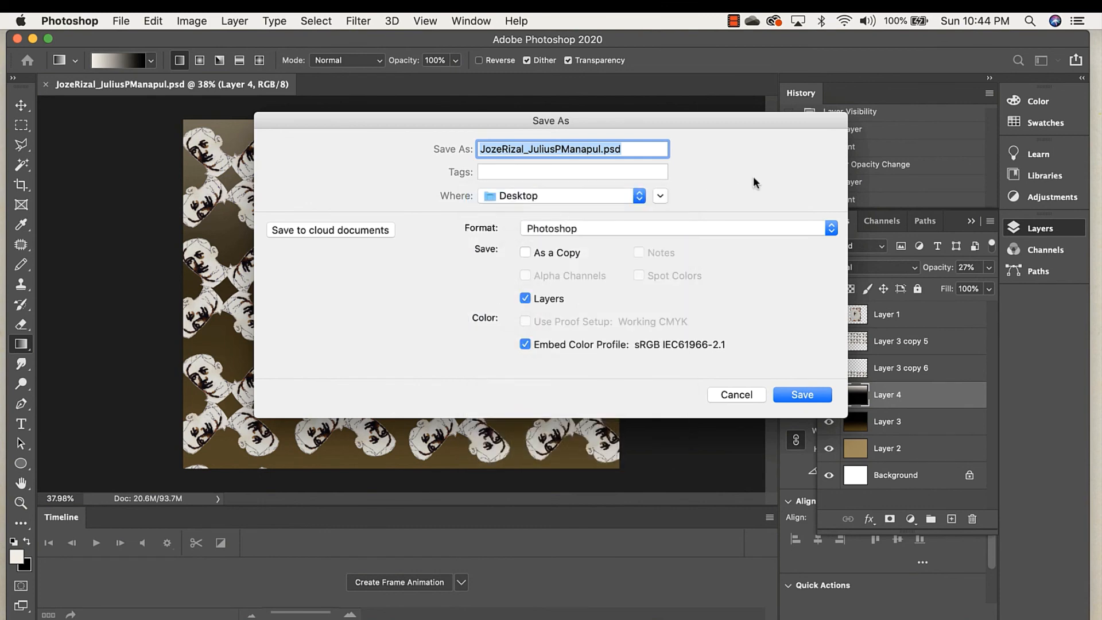
left_click(831, 232)
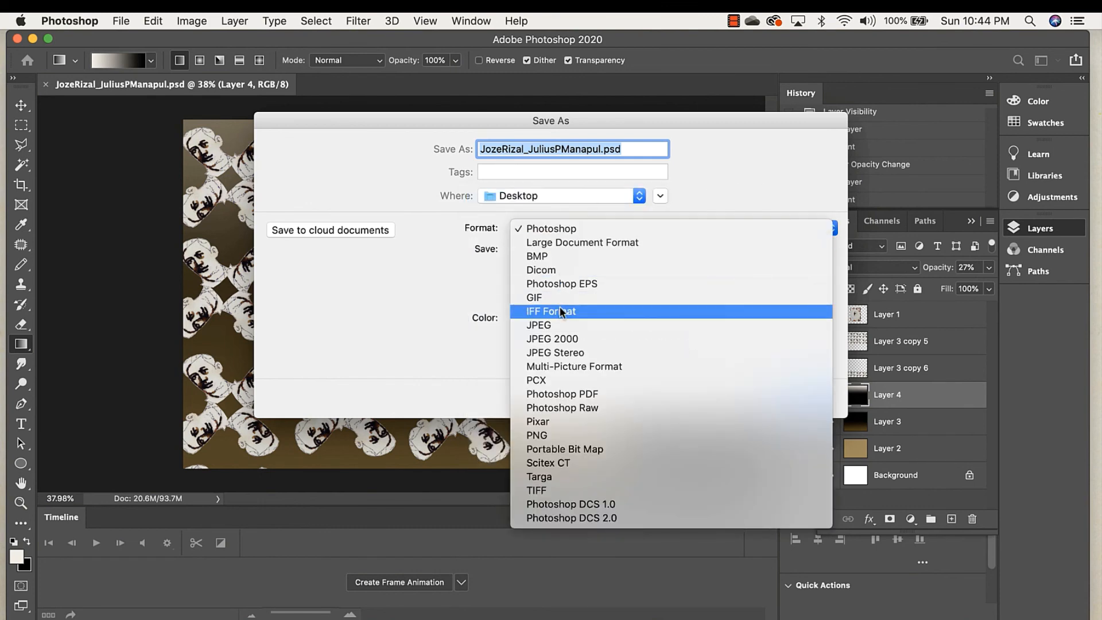
left_click(563, 326)
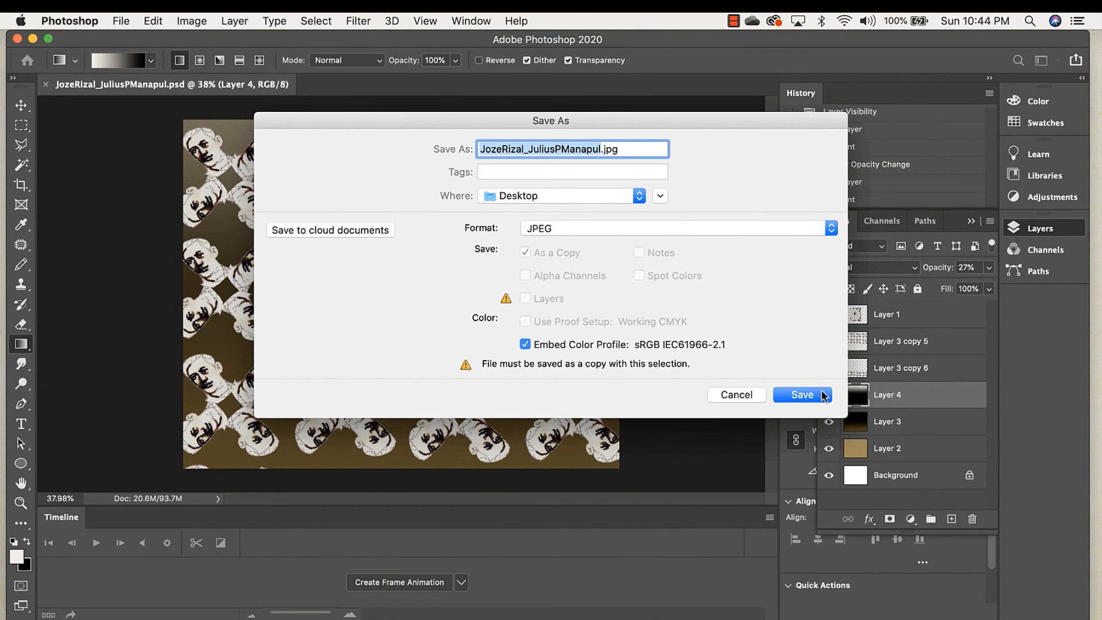
left_click(814, 395)
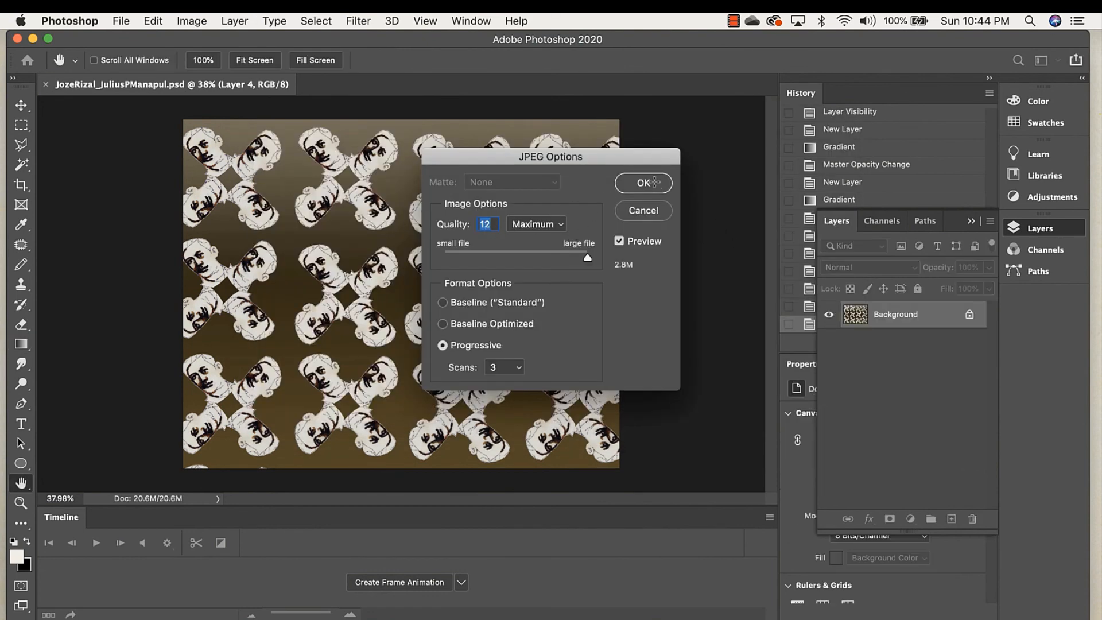
left_click(650, 183)
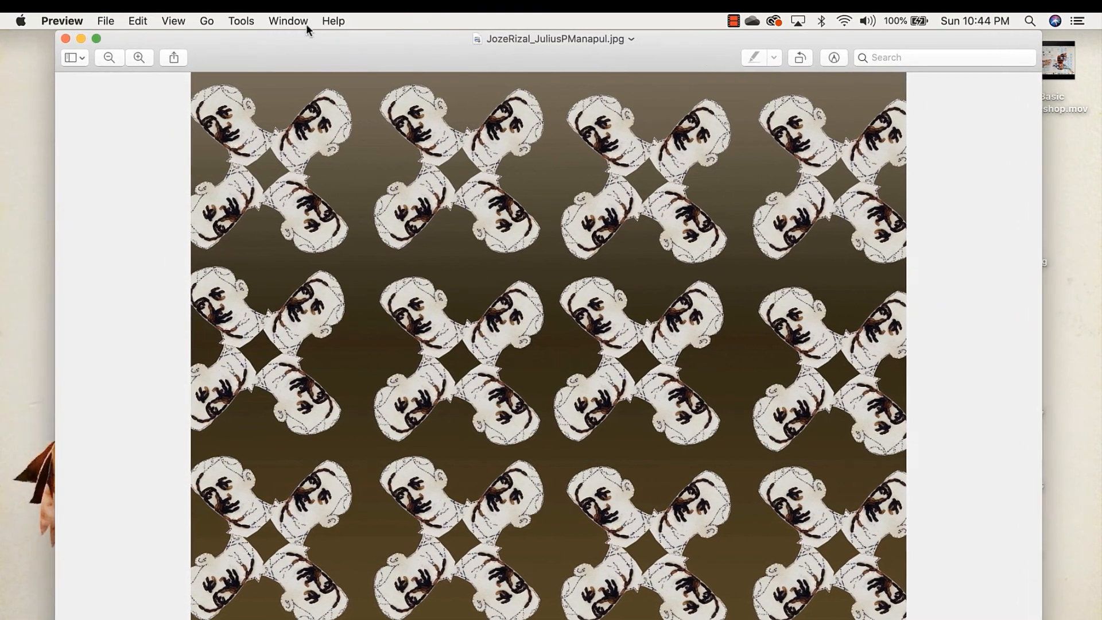
left_click_drag(307, 25, 295, 29)
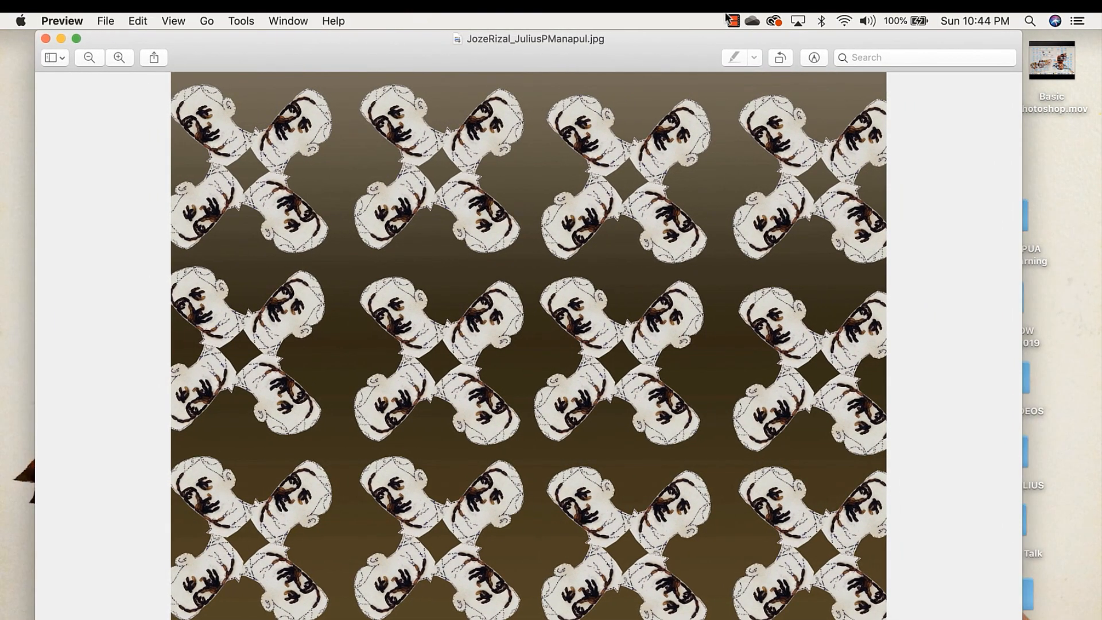